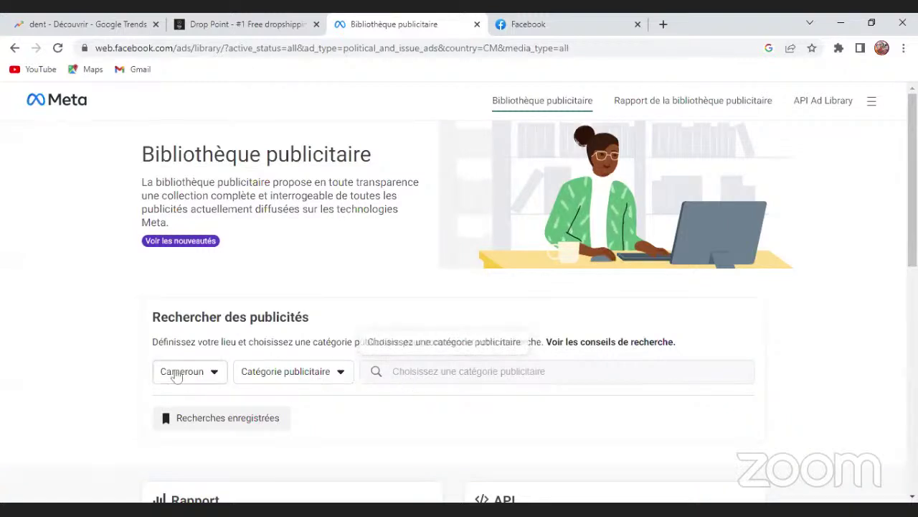
# Set the ad category of the ad search to Toutes les pubs
pyautogui.click(221, 378)
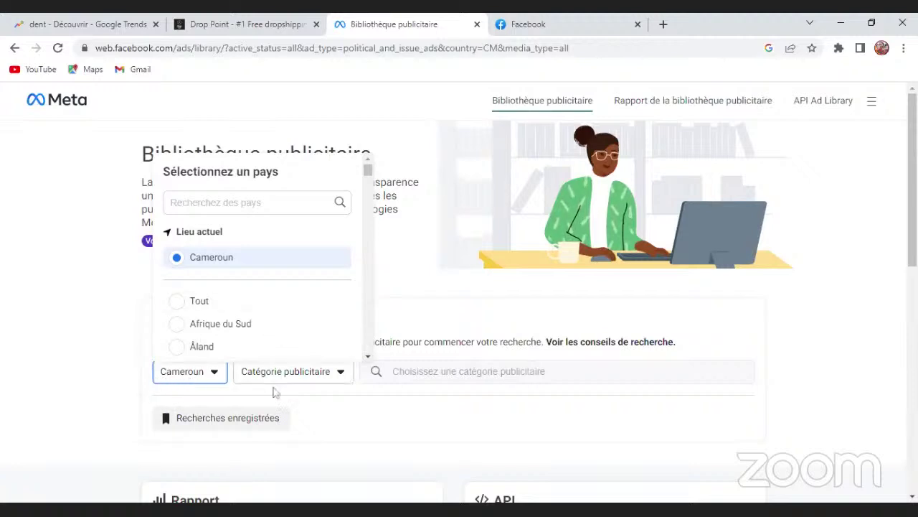
pyautogui.click(426, 377)
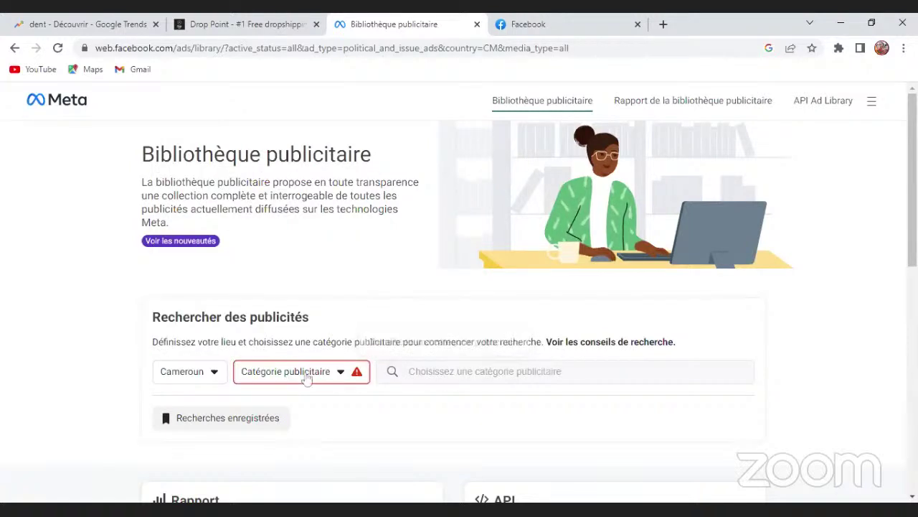
pyautogui.click(340, 378)
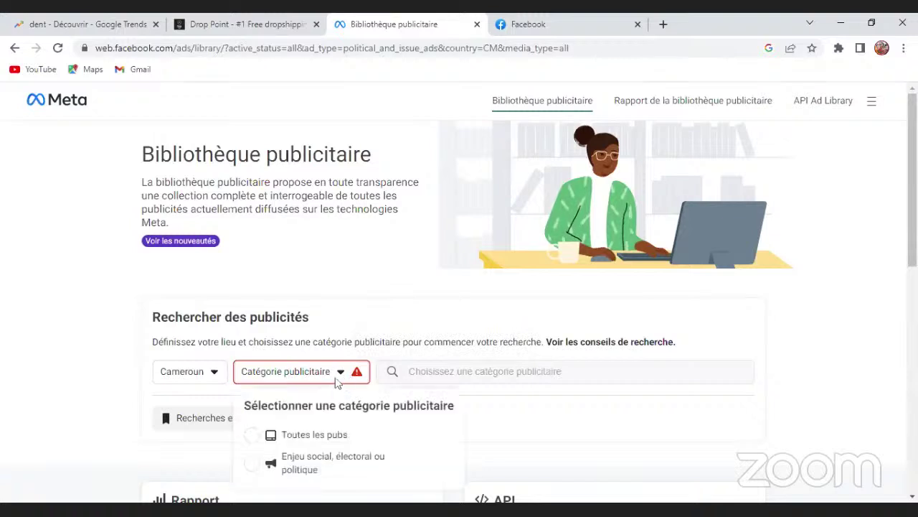
pyautogui.moveTo(915, 183); pyautogui.dragTo(914, 231)
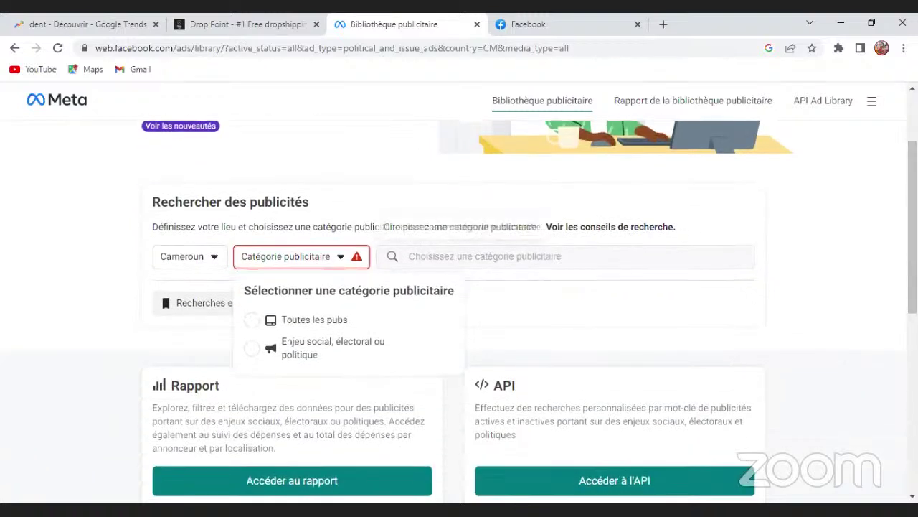
pyautogui.click(321, 320)
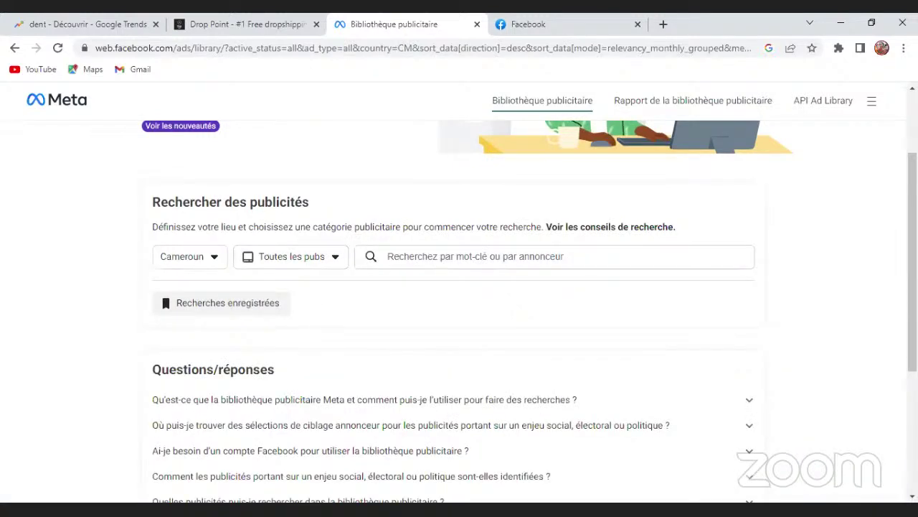
# Search the Cameroun ads for the keyword "vetements"
pyautogui.click(388, 257)
pyautogui.write('vet')
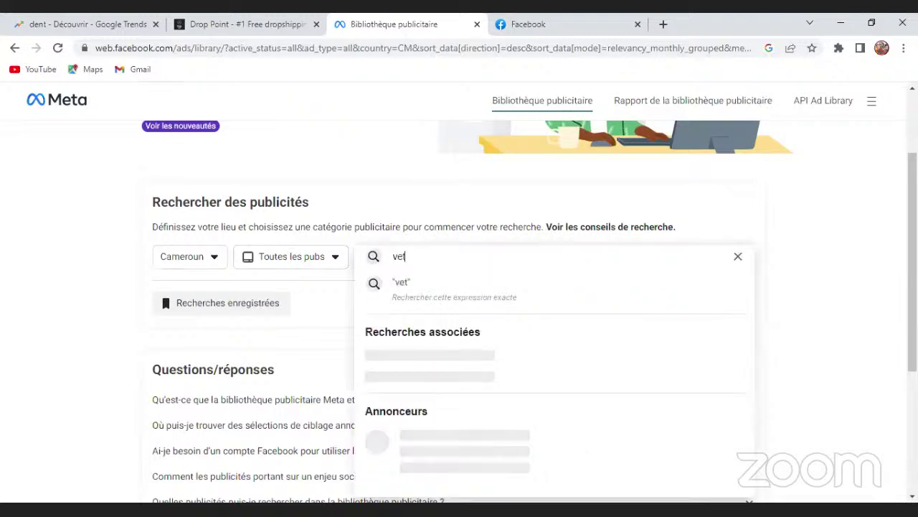
pyautogui.write('ements')
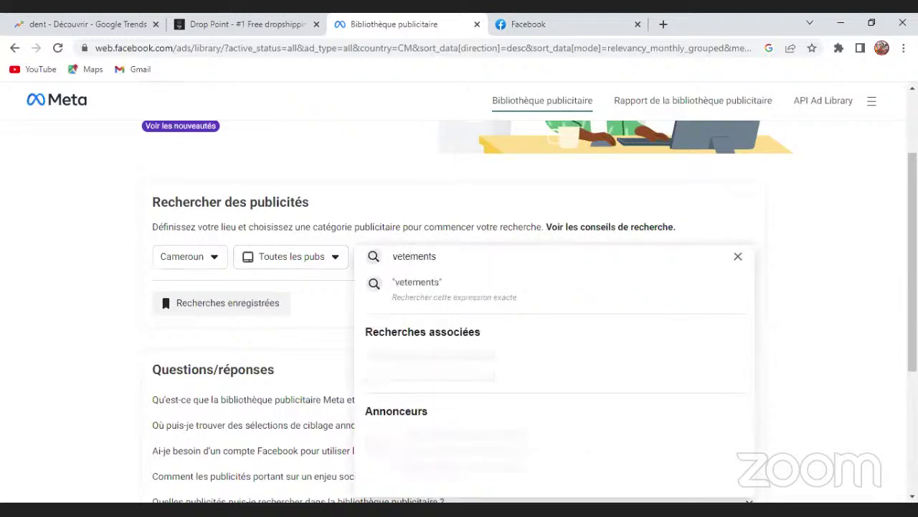
pyautogui.press('Return')
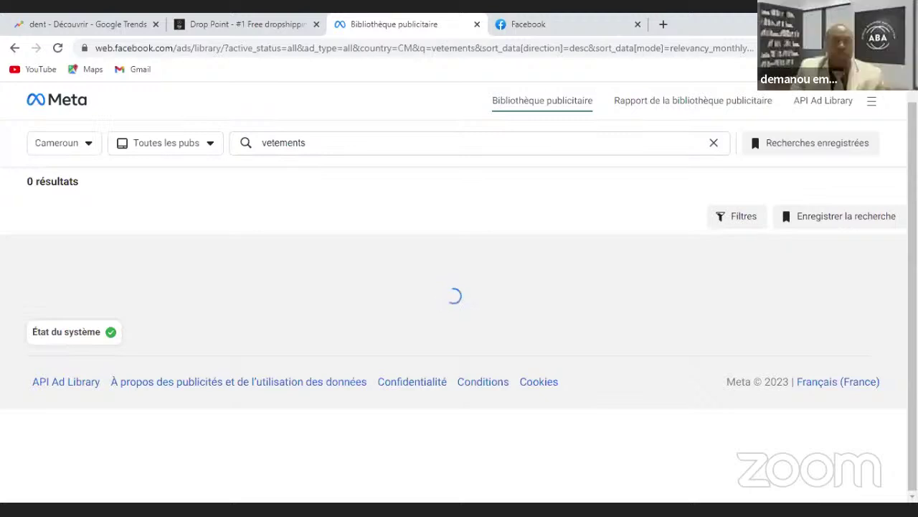
# Look through the "vetements" ads launched in January 2023, examining their advertisers, texts and images
pyautogui.scroll(-2, 460, 323)
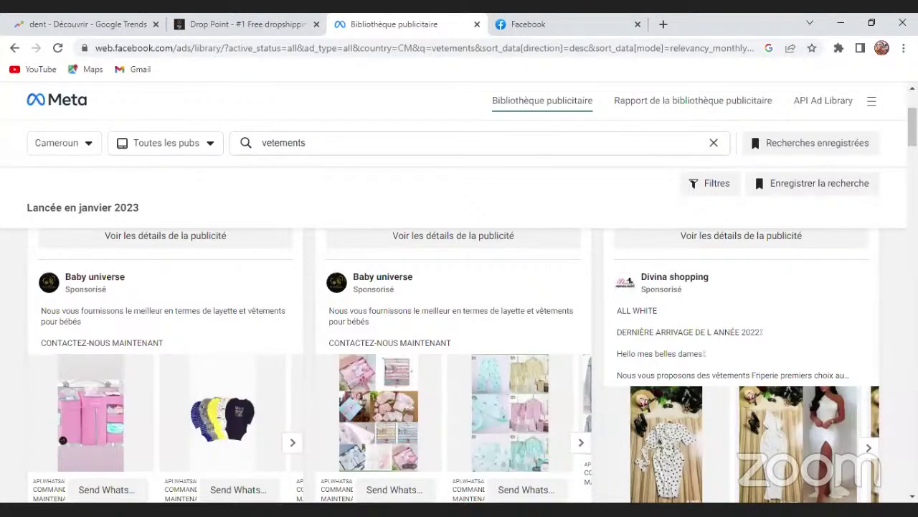
pyautogui.click(311, 143)
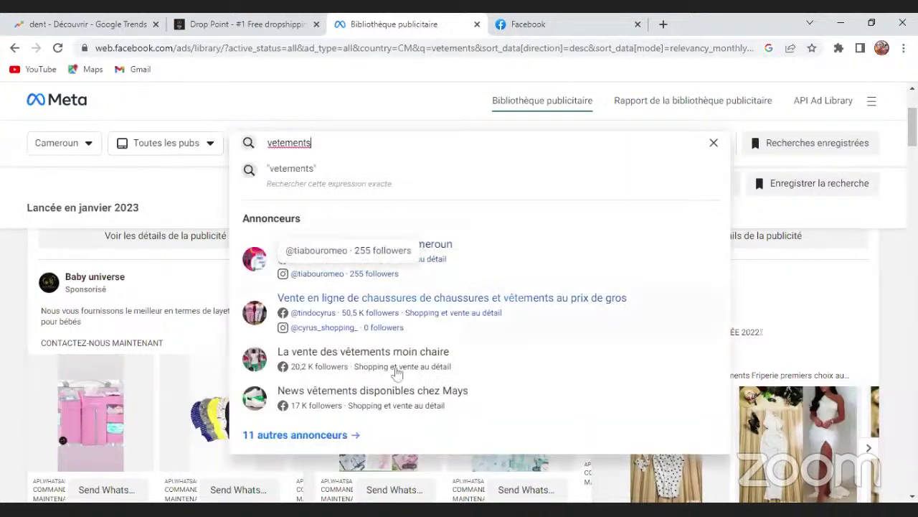
pyautogui.click(352, 114)
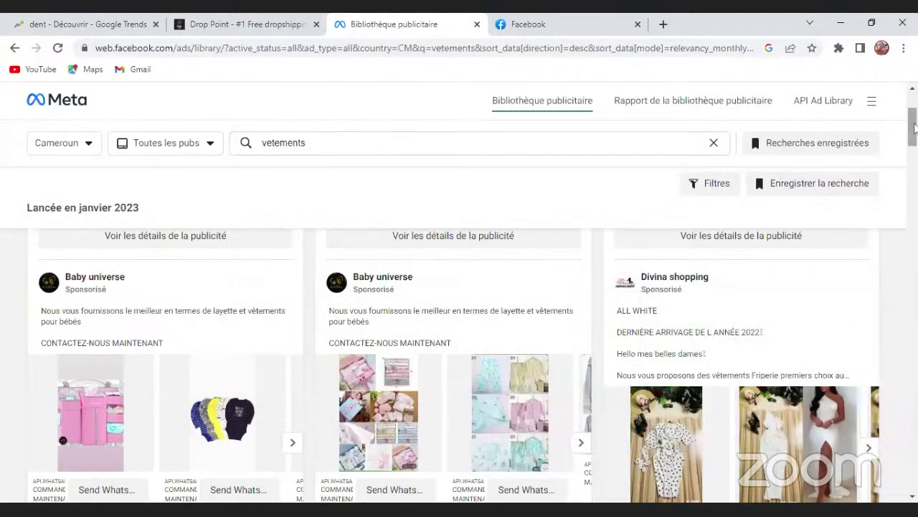
pyautogui.moveTo(914, 140)
pyautogui.mouseDown()
pyautogui.moveTo(914, 179)
pyautogui.moveTo(914, 136)
pyautogui.mouseUp()
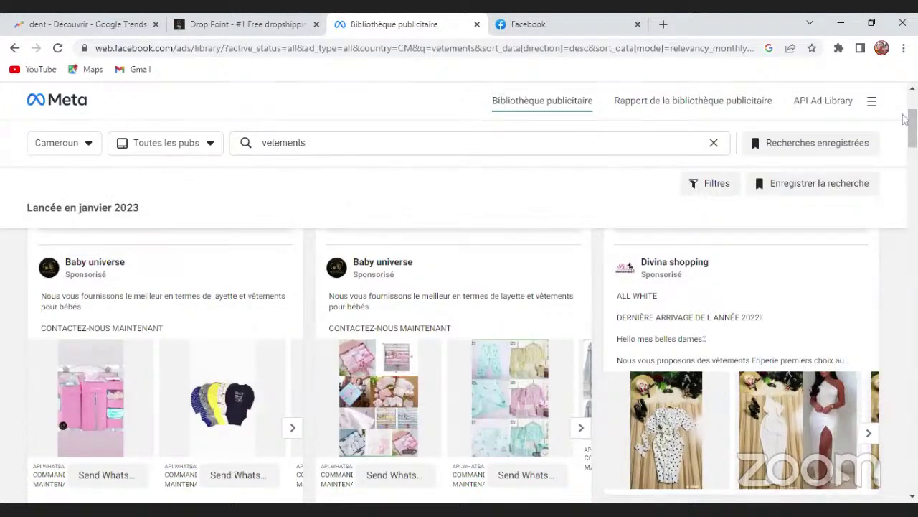
pyautogui.moveTo(912, 121); pyautogui.dragTo(914, 142)
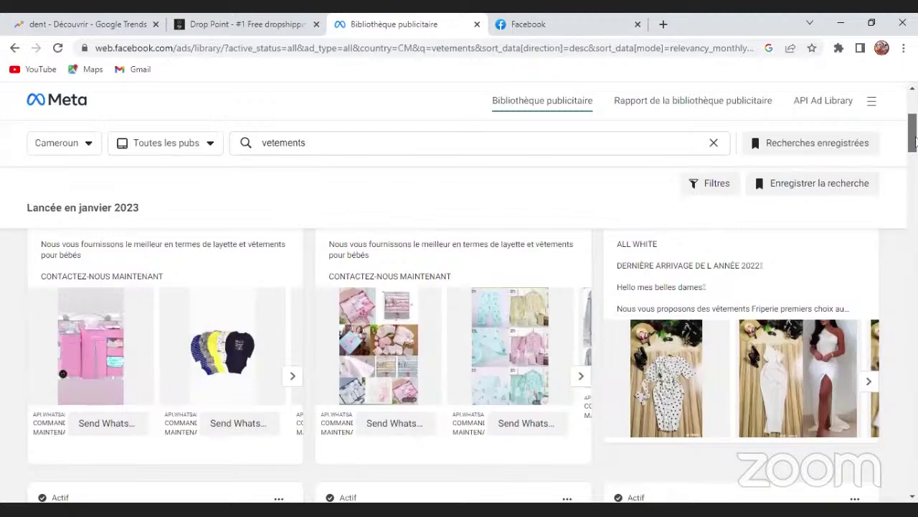
pyautogui.moveTo(914, 142)
pyautogui.mouseDown()
pyautogui.moveTo(914, 184)
pyautogui.moveTo(914, 151)
pyautogui.mouseUp()
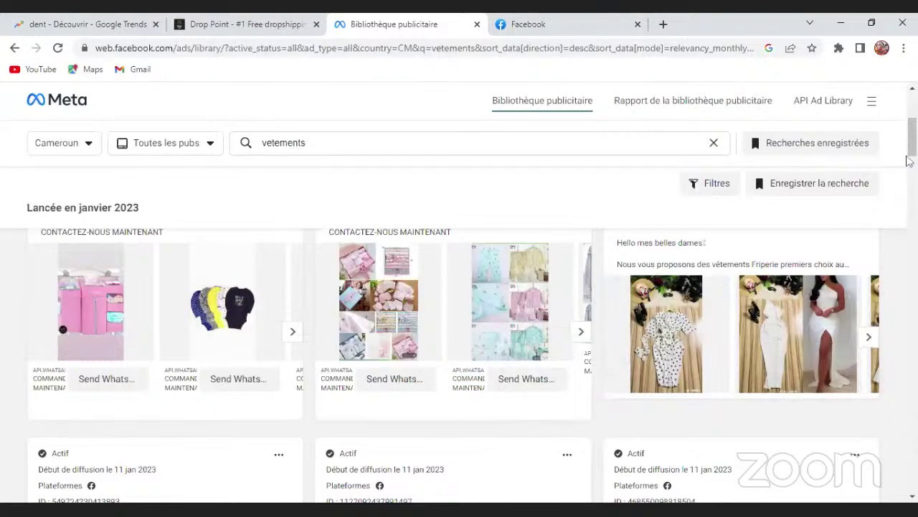
pyautogui.moveTo(912, 149); pyautogui.dragTo(914, 208)
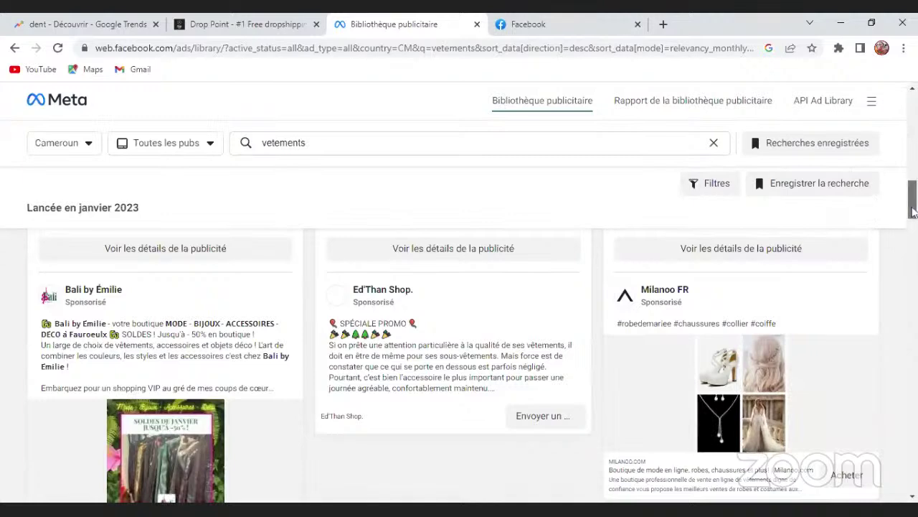
pyautogui.moveTo(913, 202); pyautogui.dragTo(915, 149)
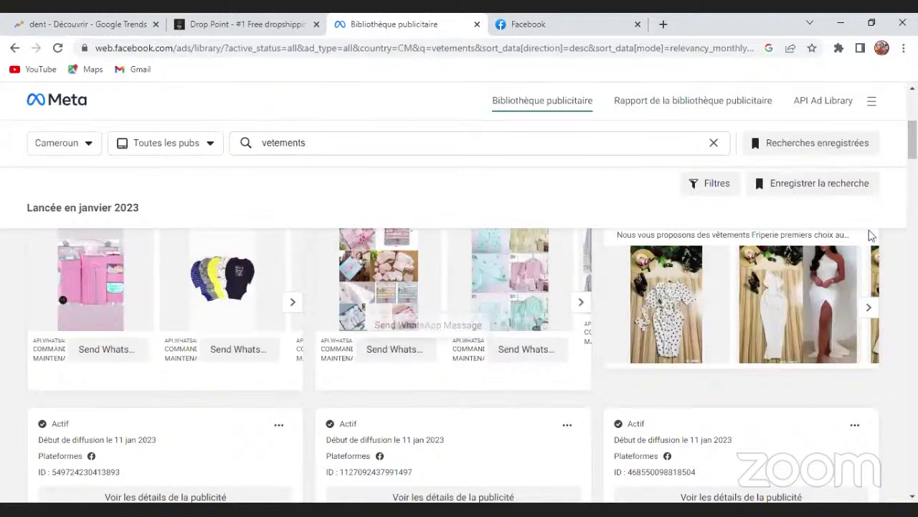
pyautogui.moveTo(915, 156); pyautogui.dragTo(683, 135)
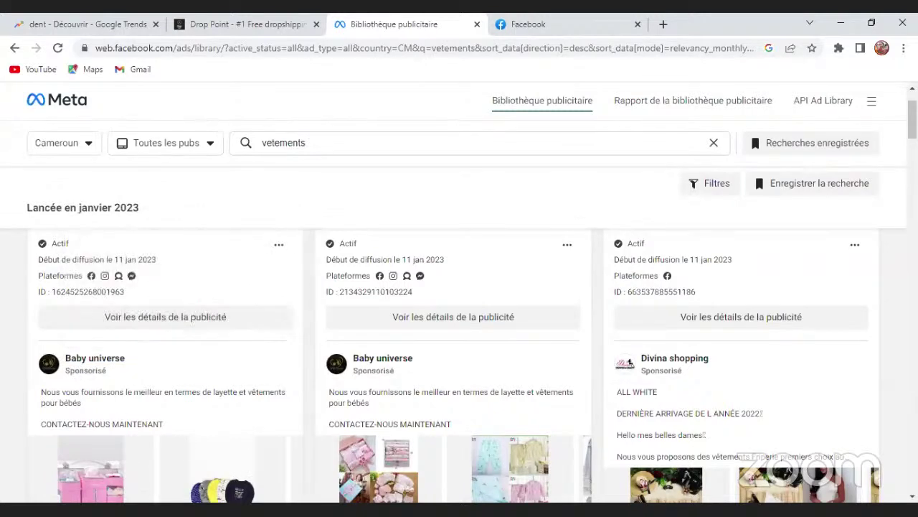
# Open the details of the first Baby universe ad and examine its content and page information
pyautogui.moveTo(82, 361)
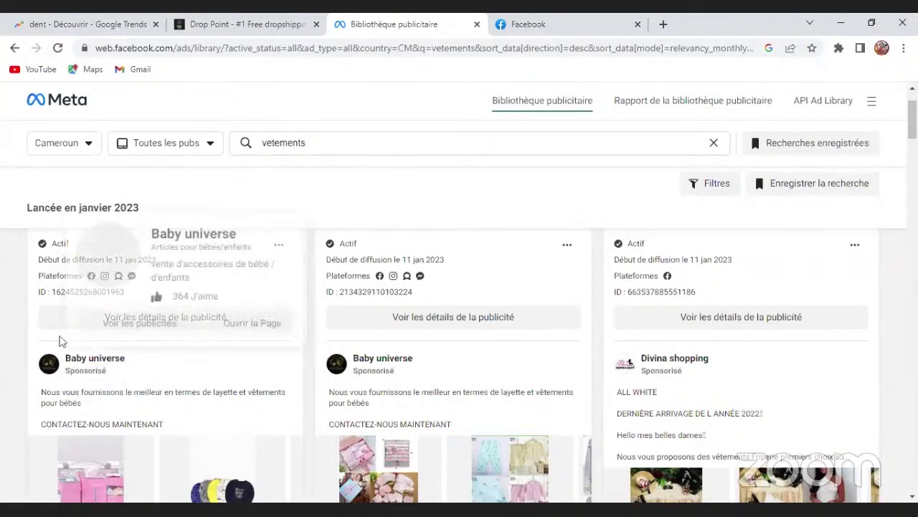
pyautogui.moveTo(76, 332)
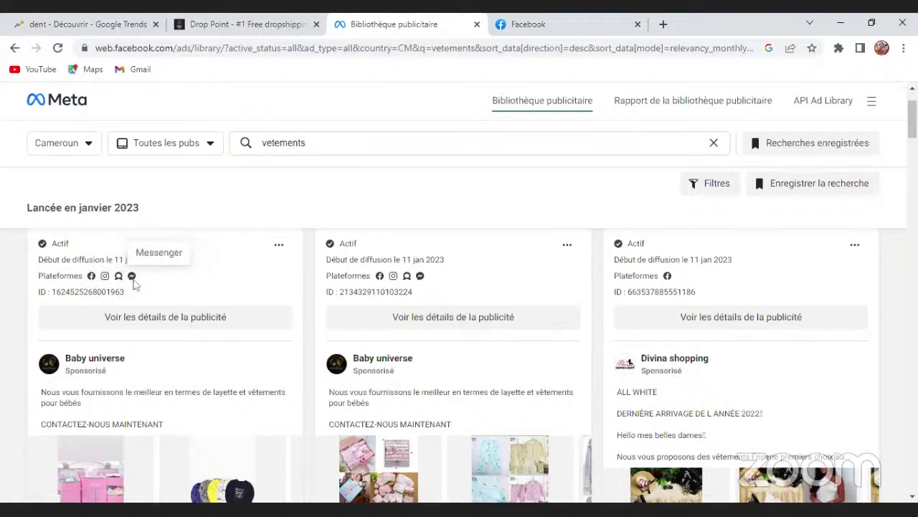
pyautogui.click(148, 324)
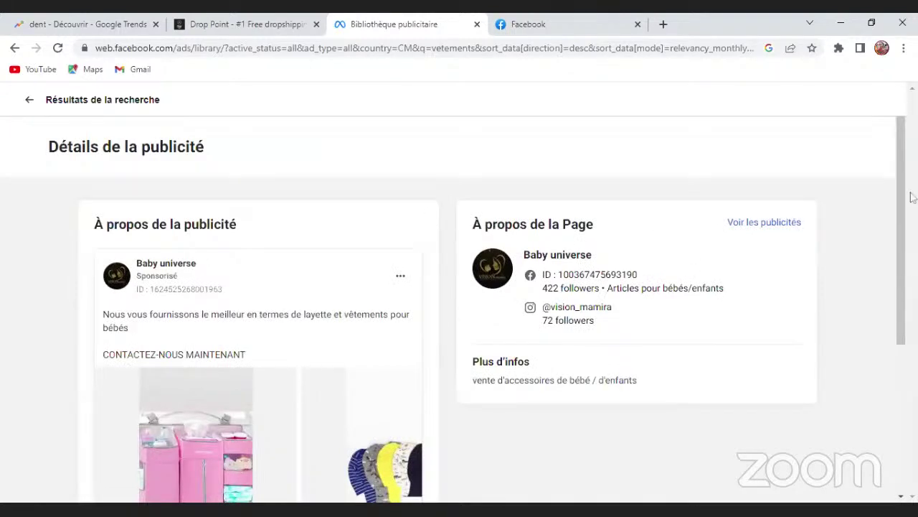
pyautogui.scroll(-3, 909, 215)
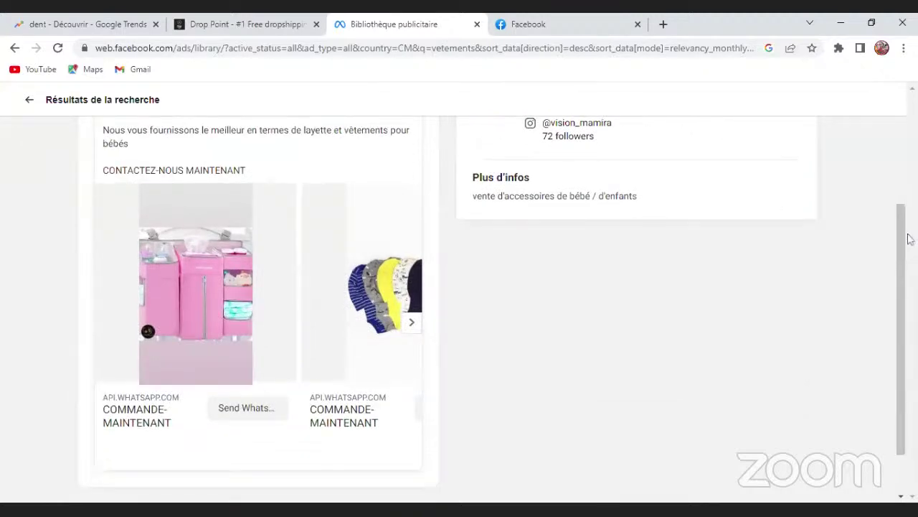
pyautogui.moveTo(898, 324); pyautogui.dragTo(913, 242)
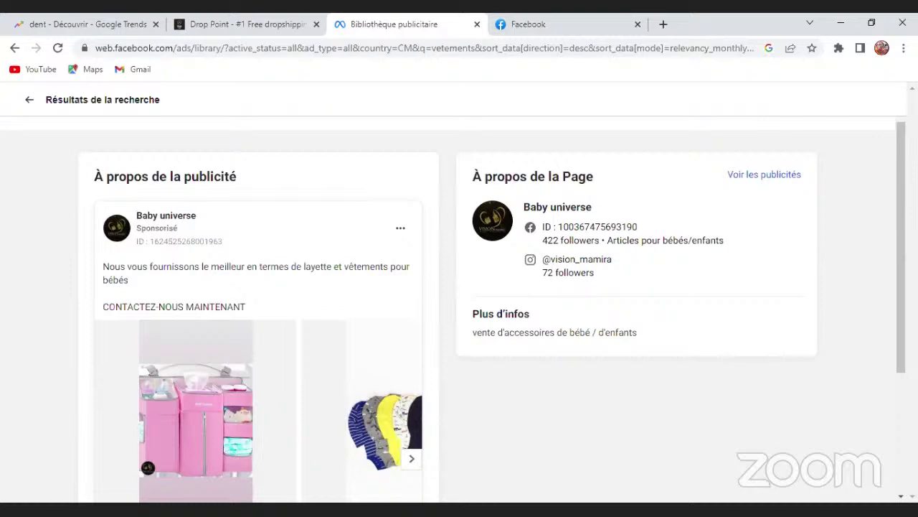
pyautogui.moveTo(194, 247)
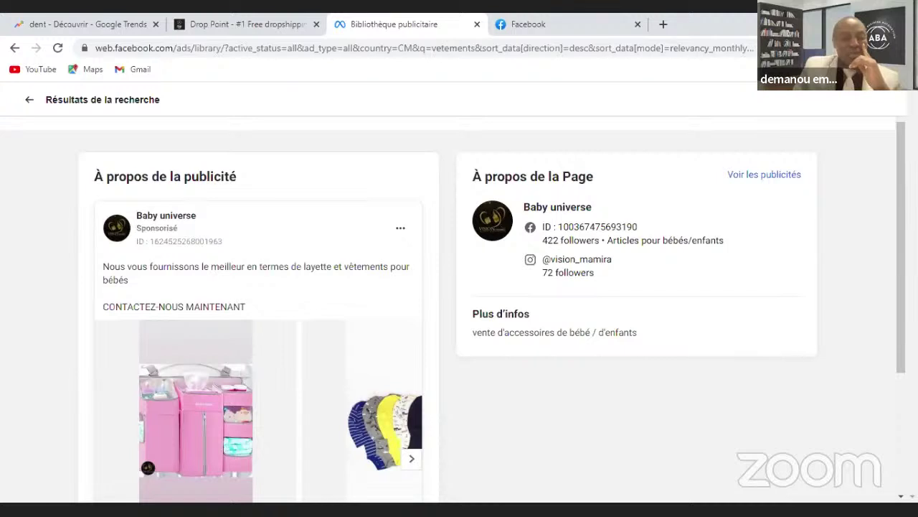
pyautogui.moveTo(158, 244)
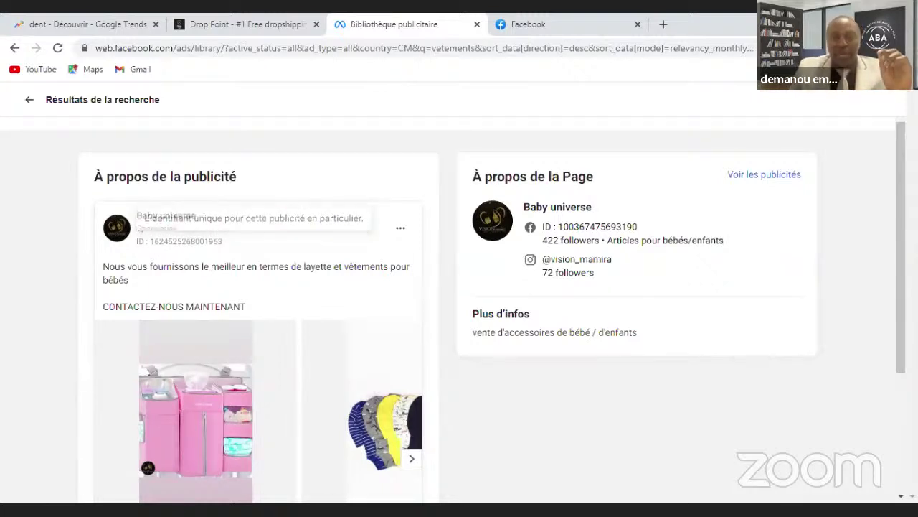
pyautogui.moveTo(162, 228)
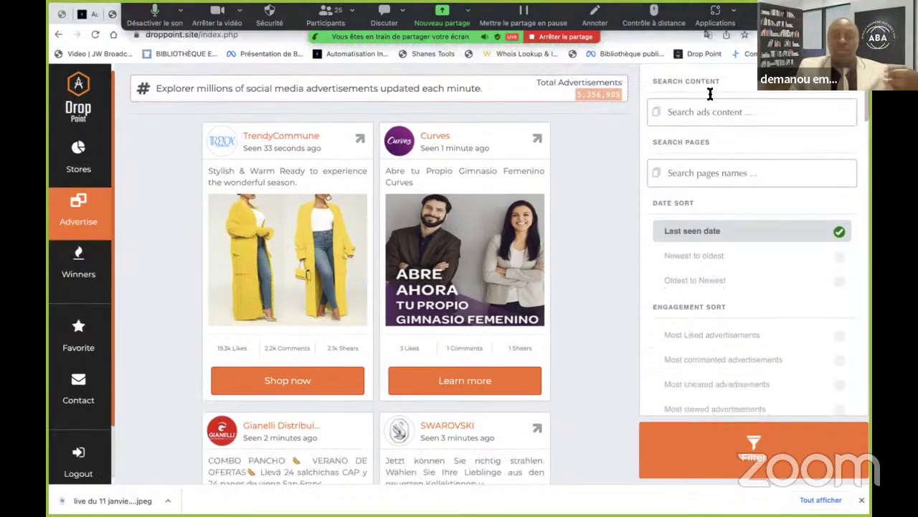
# Hide the floating meeting controls and open the Facebook Ad Library through a Google search for "bibliothèque publicitaire facebook"
pyautogui.click(747, 36)
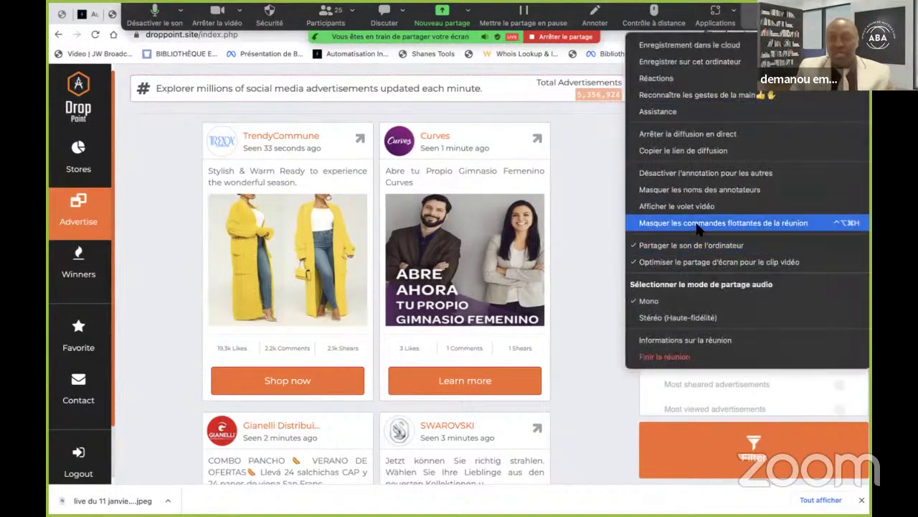
pyautogui.click(723, 222)
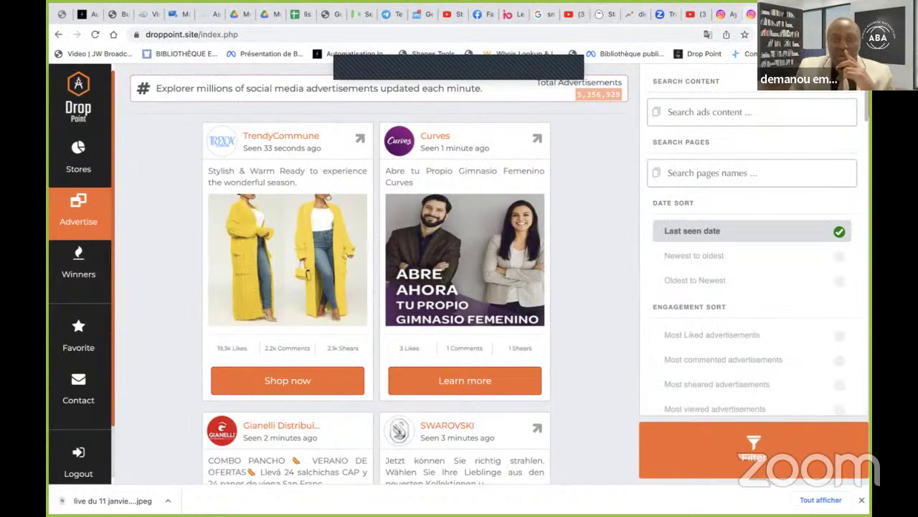
pyautogui.click(754, 14)
pyautogui.write('Bi')
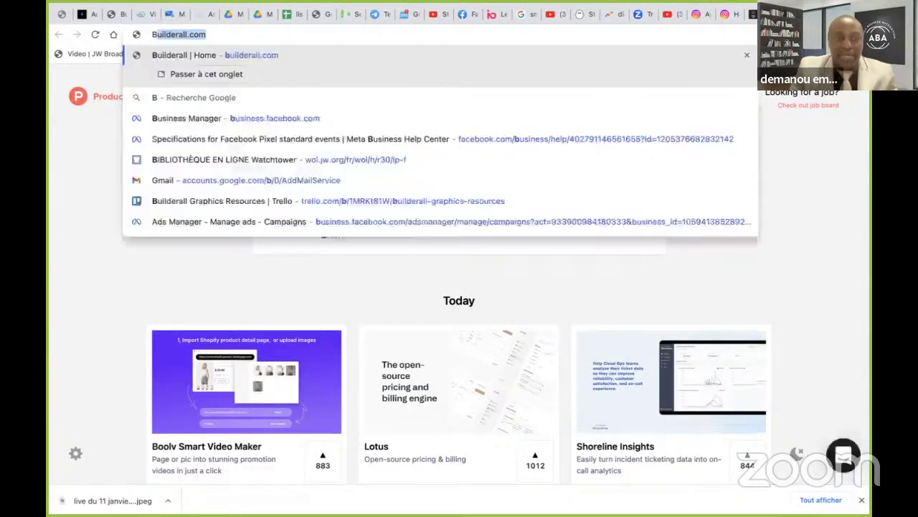
pyautogui.click(384, 75)
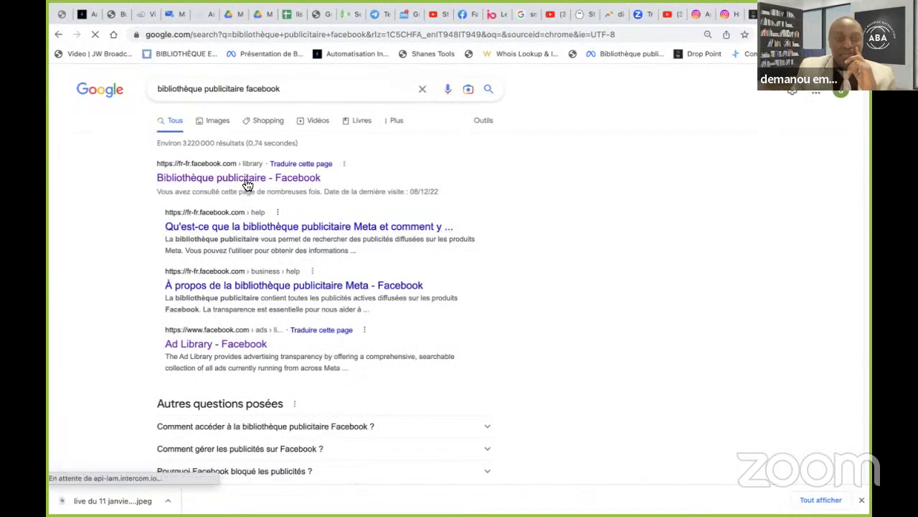
pyautogui.click(244, 179)
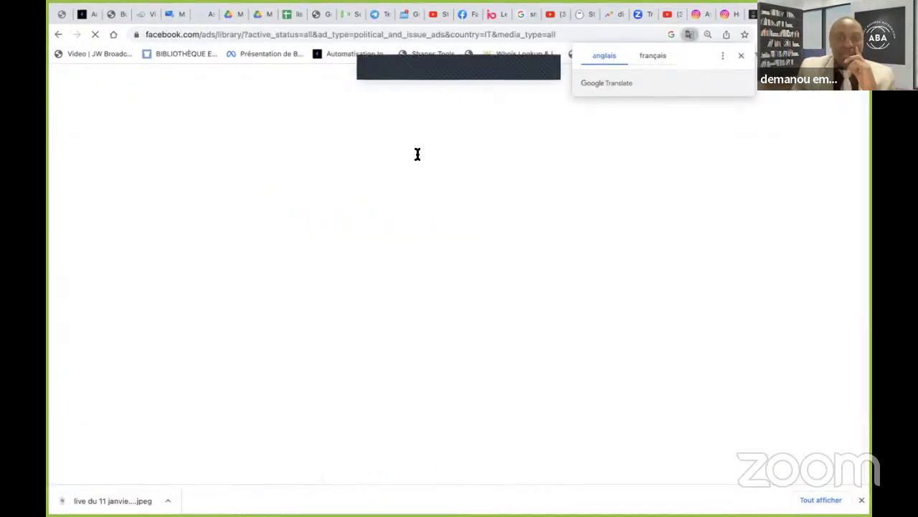
# Set the ad search country to Côte d'Ivoire and the ad category to All ads
pyautogui.click(205, 336)
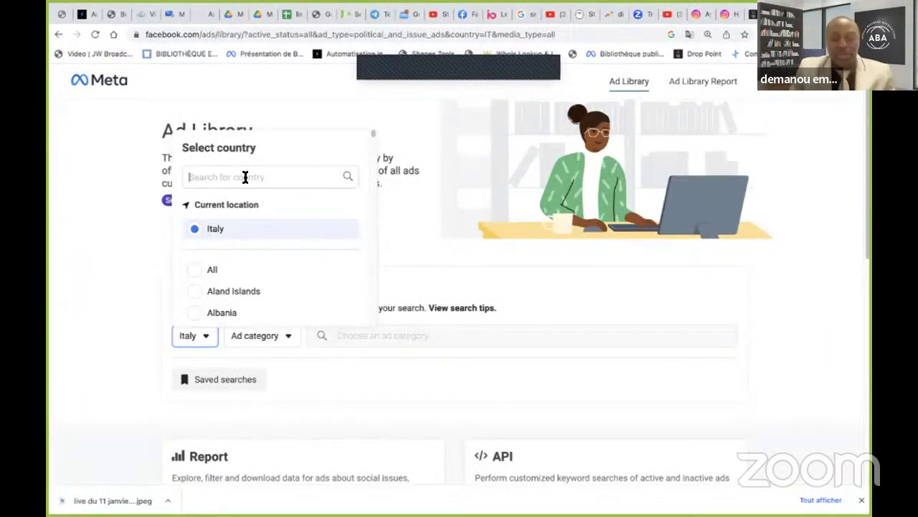
pyautogui.write('COTE')
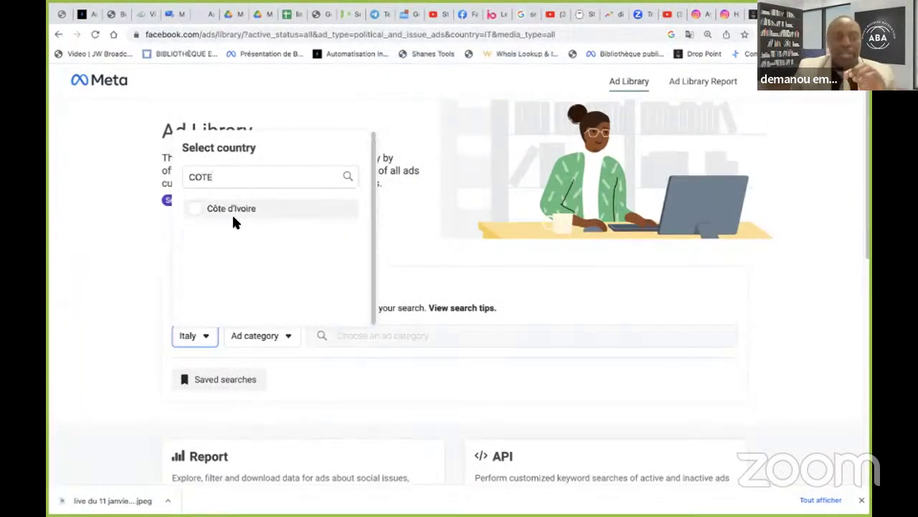
pyautogui.click(236, 216)
pyautogui.click(318, 347)
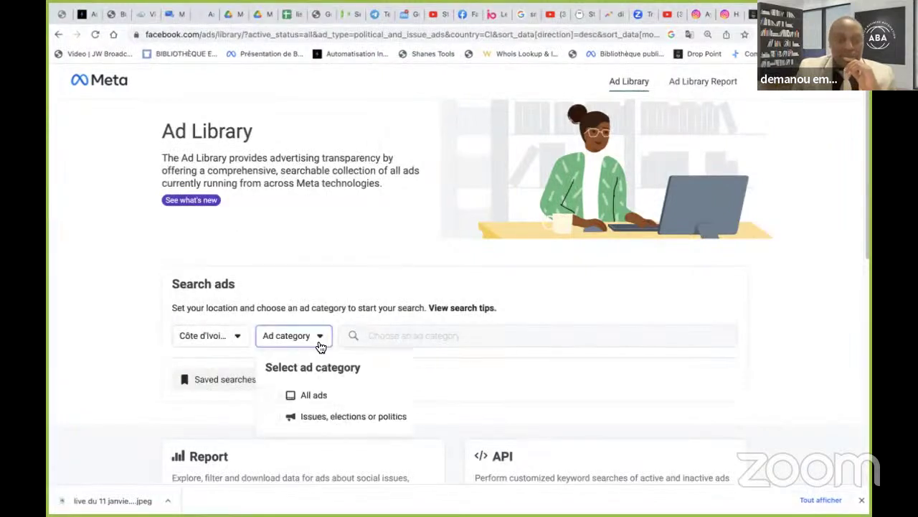
pyautogui.click(321, 395)
pyautogui.click(437, 337)
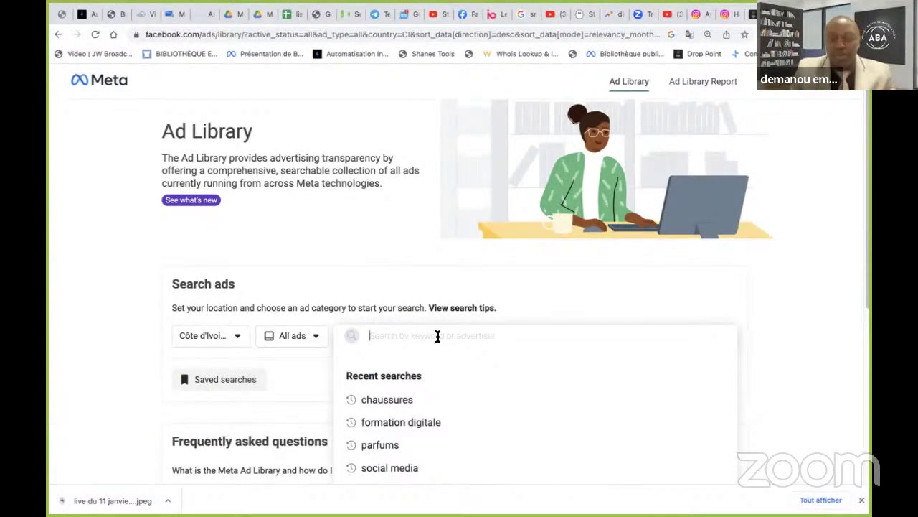
pyautogui.write('MARKE')
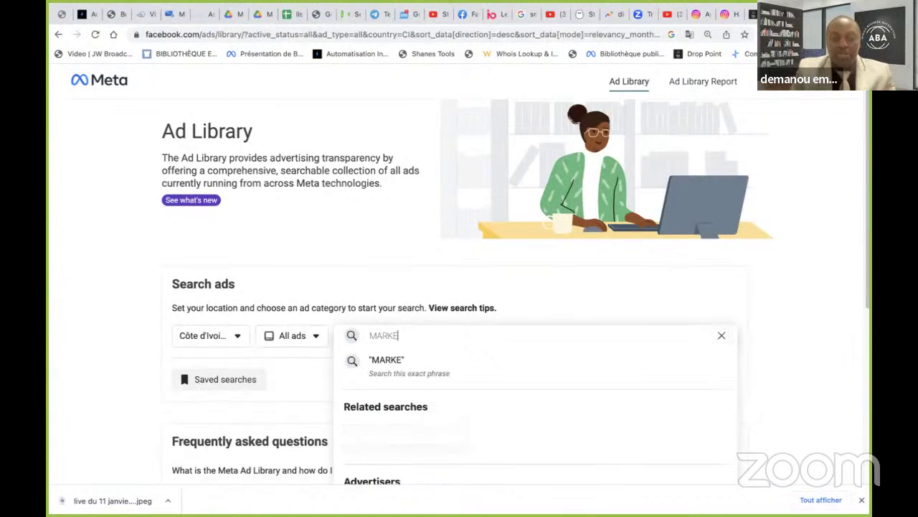
pyautogui.write('TING')
pyautogui.press('BackSpace')
pyautogui.press('BackSpace')
pyautogui.press('BackSpace')
pyautogui.press('BackSpace')
pyautogui.press('BackSpace')
pyautogui.press('BackSpace')
pyautogui.press('BackSpace')
pyautogui.press('BackSpace')
pyautogui.press('BackSpace')
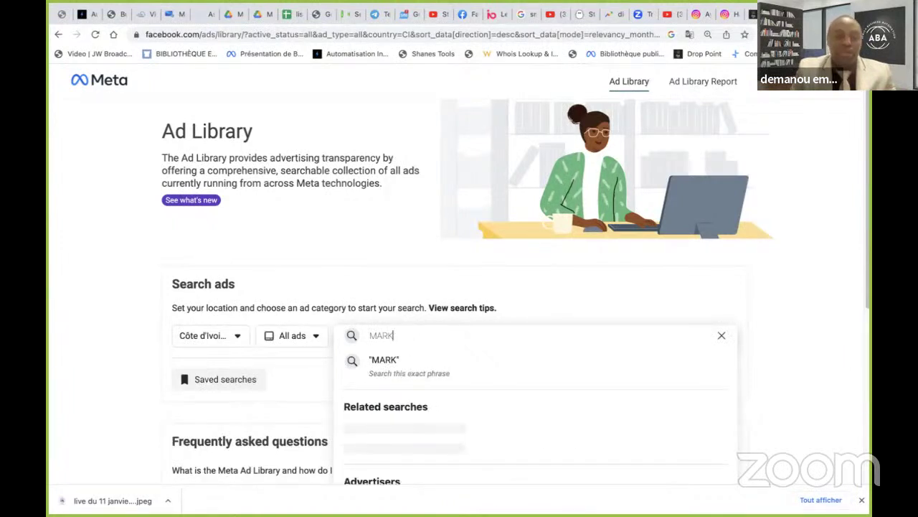
# Search the Côte d'Ivoire ads for the keyword LONRICH
pyautogui.write('LON')
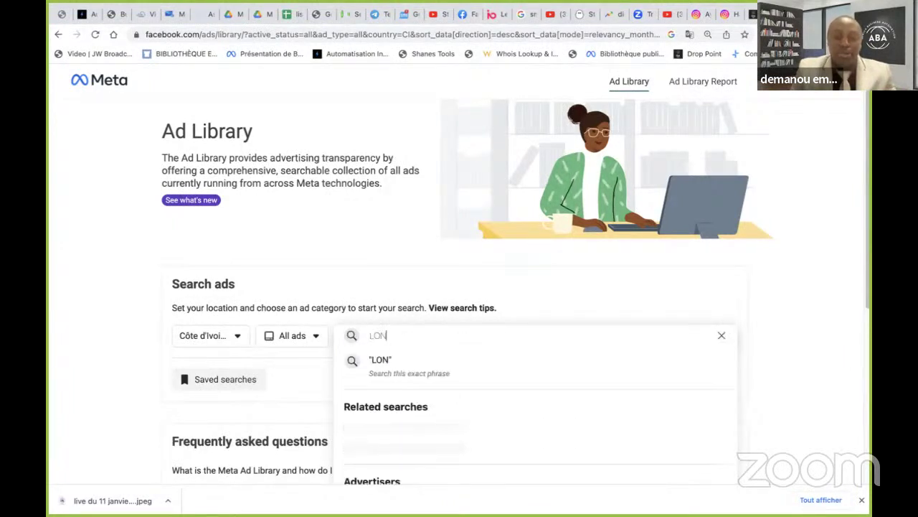
pyautogui.write('RICH')
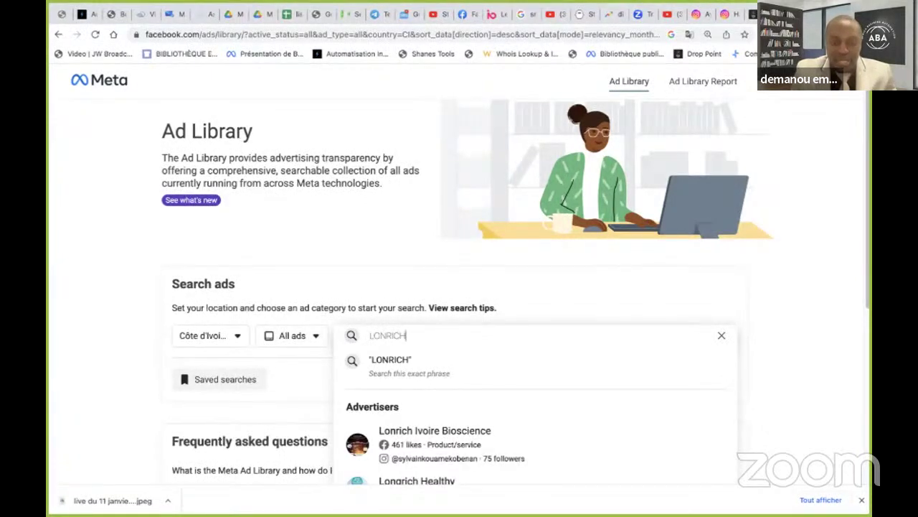
pyautogui.press('Return')
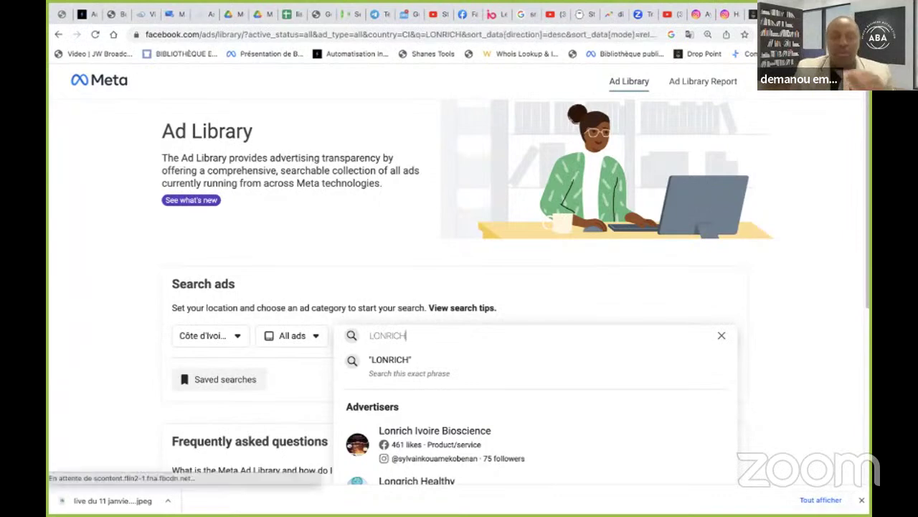
# Clear the keyword LONRICH from the ad search
pyautogui.click(307, 126)
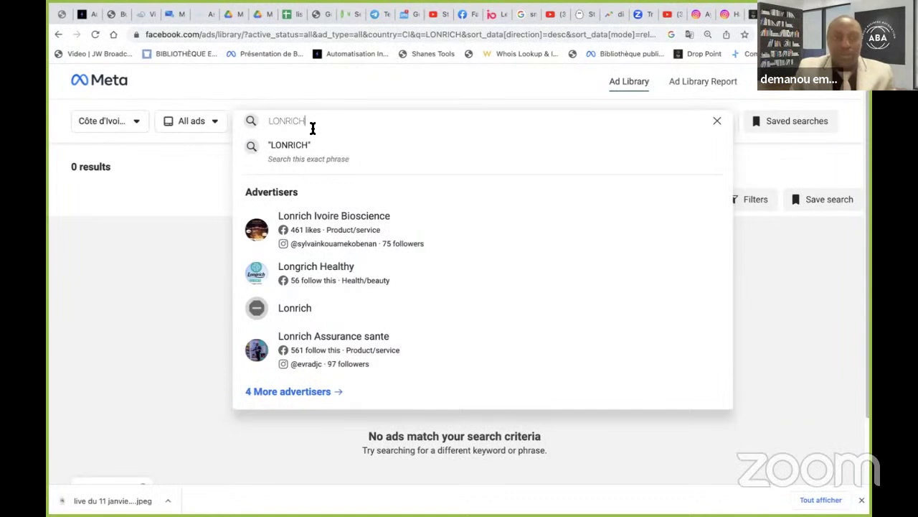
pyautogui.press('BackSpace')
pyautogui.press('BackSpace')
pyautogui.press('BackSpace')
pyautogui.press('BackSpace')
pyautogui.press('BackSpace')
pyautogui.press('BackSpace')
pyautogui.press('BackSpace')
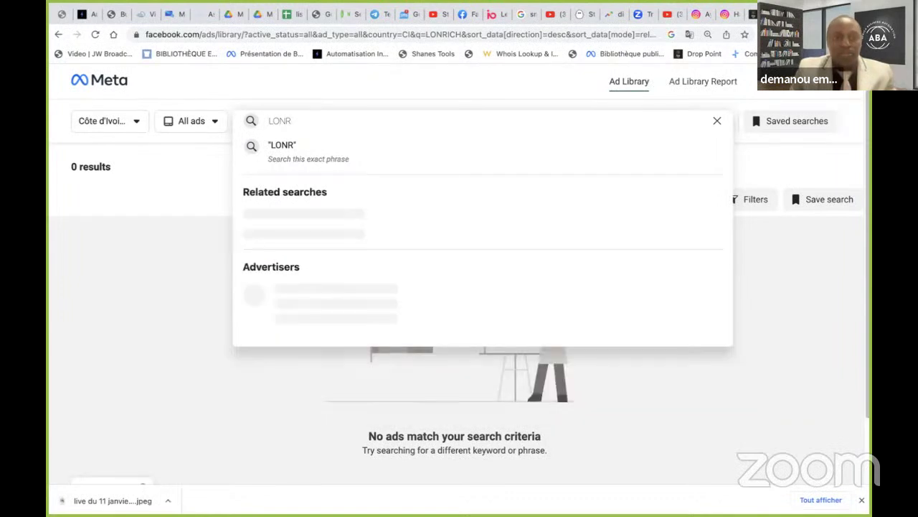
pyautogui.write('MARKE')
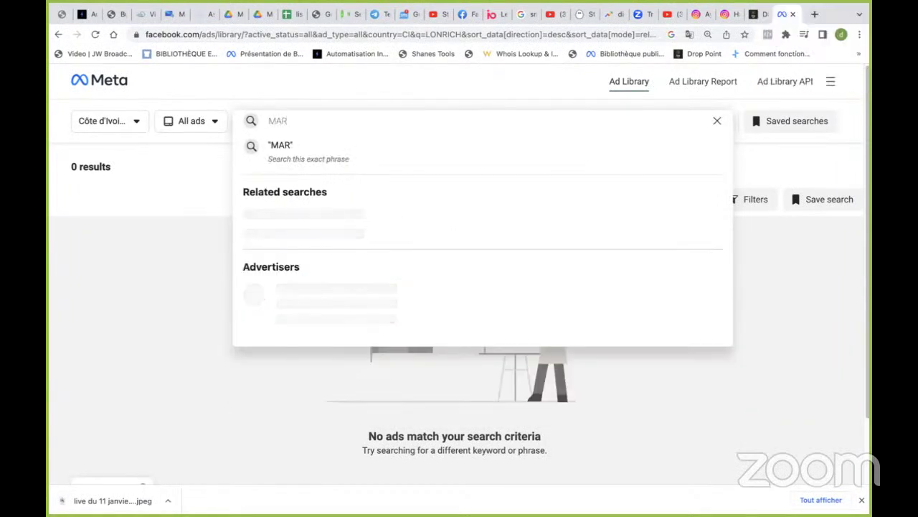
pyautogui.press('BackSpace')
pyautogui.press('BackSpace')
pyautogui.press('BackSpace')
pyautogui.press('BackSpace')
pyautogui.press('BackSpace')
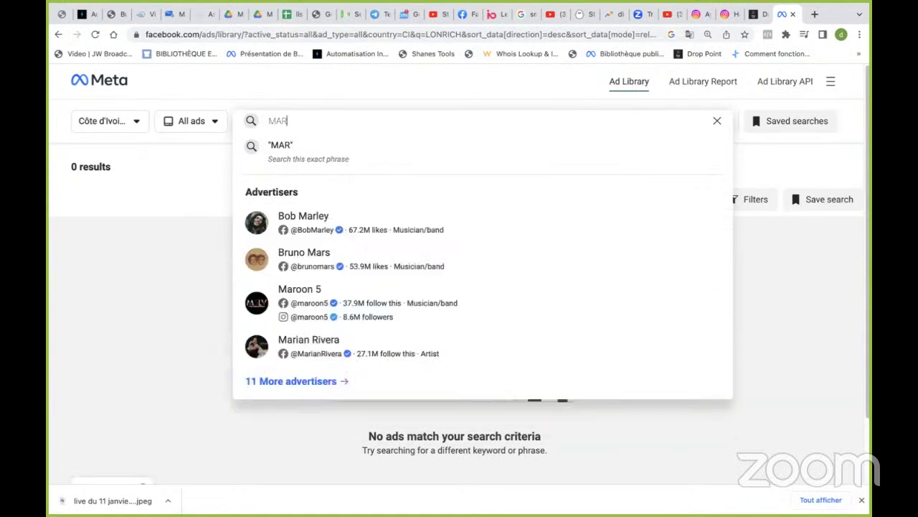
# Search the Côte d'Ivoire ads for the keyword LONGRICH
pyautogui.write('LONGRI')
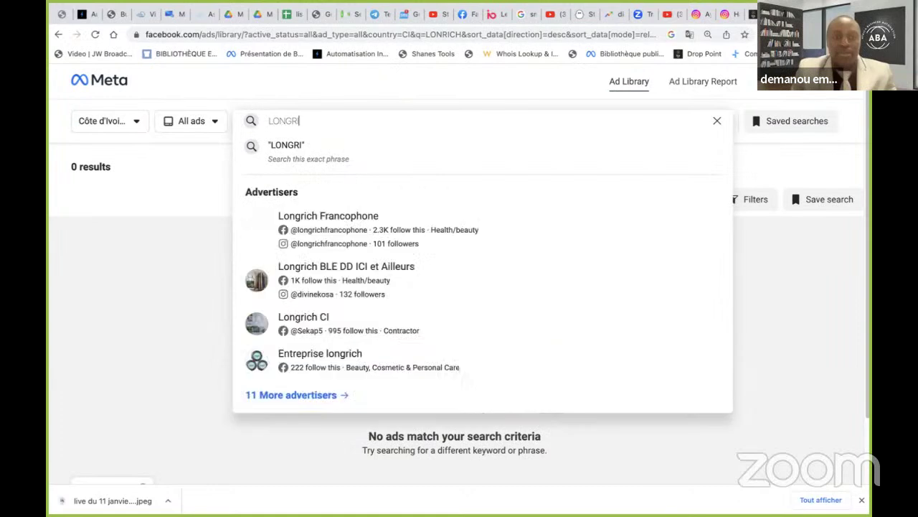
pyautogui.write('CH')
pyautogui.press('Return')
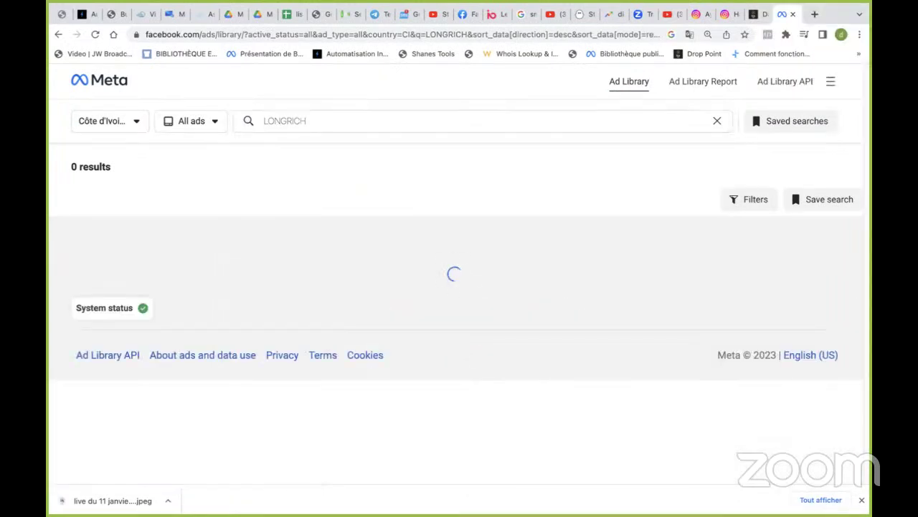
# Examine the first row of LONGRICH ads launched in January 2023, including their platforms, texts and visuals
pyautogui.scroll(-5, 309, 127)
pyautogui.scroll(3, 308, 126)
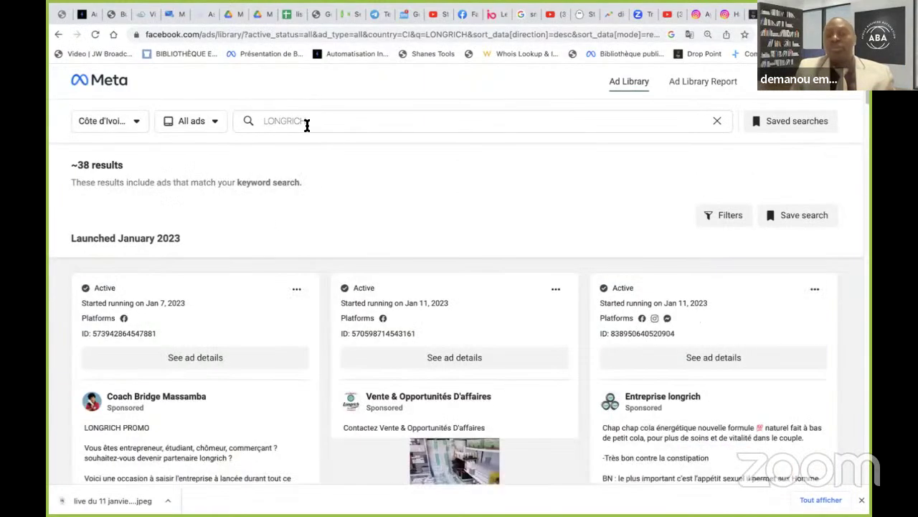
pyautogui.scroll(-1, 307, 124)
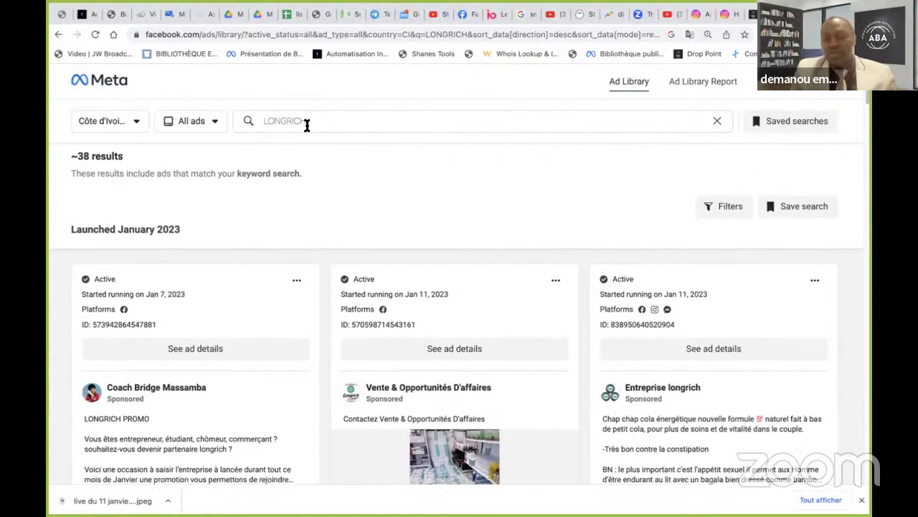
pyautogui.scroll(-1, 307, 124)
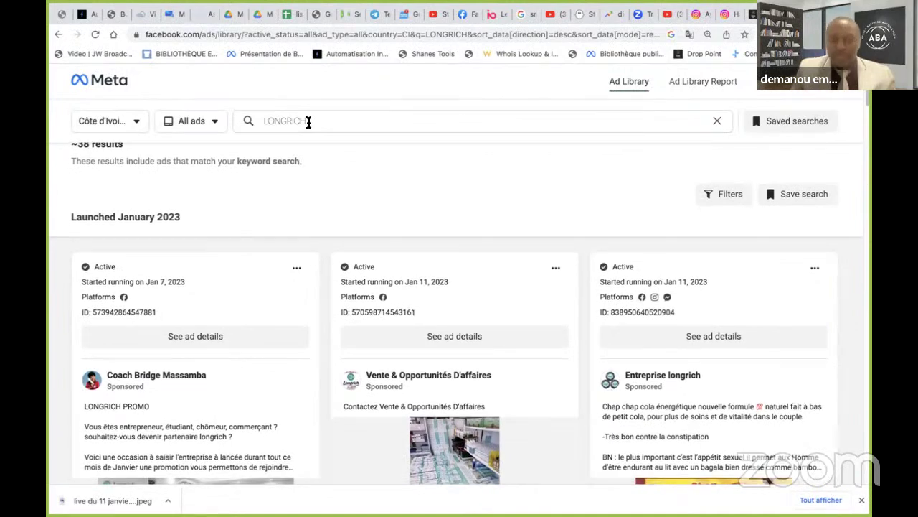
pyautogui.scroll(-2, 308, 122)
pyautogui.scroll(-3, 308, 122)
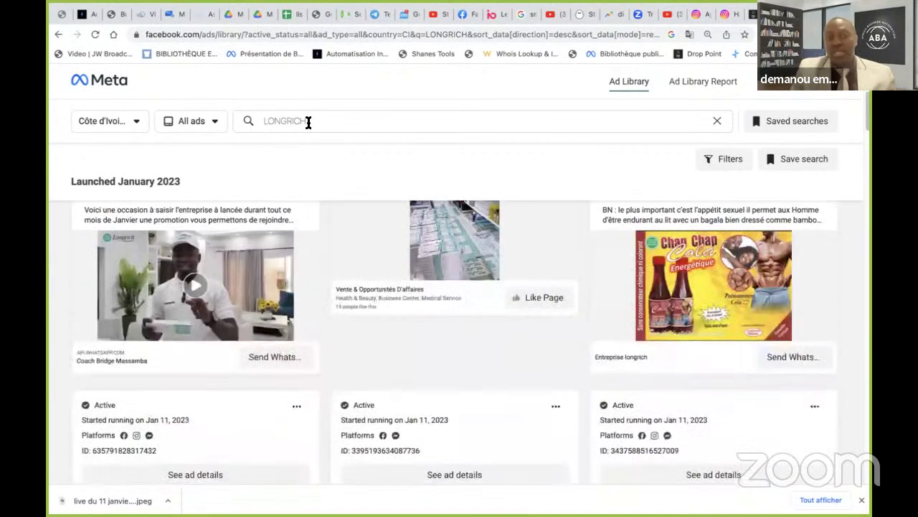
pyautogui.scroll(5, 308, 122)
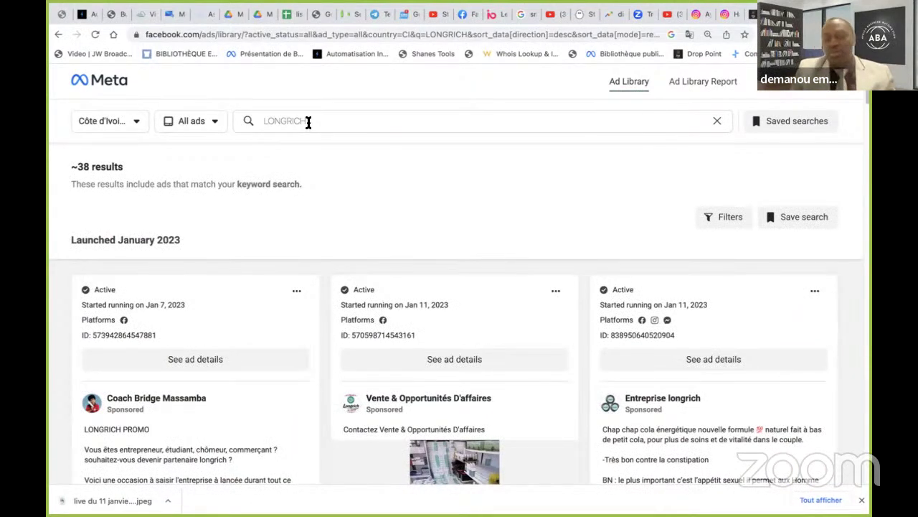
pyautogui.scroll(-3, 308, 122)
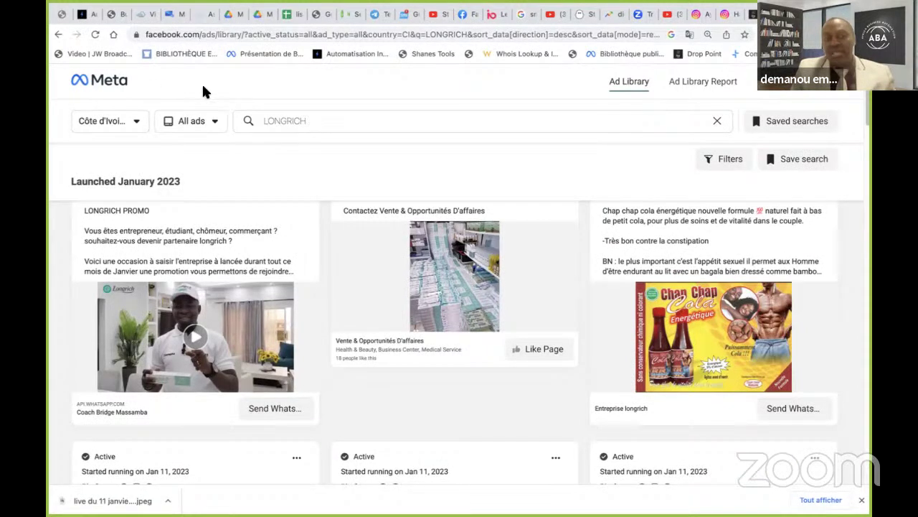
# Look through the following LONGRICH ads, comparing advertisers such as SANTE RICHESSE & LONGRICH, Les merveilles de Leo 2 and Priorité Santé
pyautogui.scroll(-10, 238, 115)
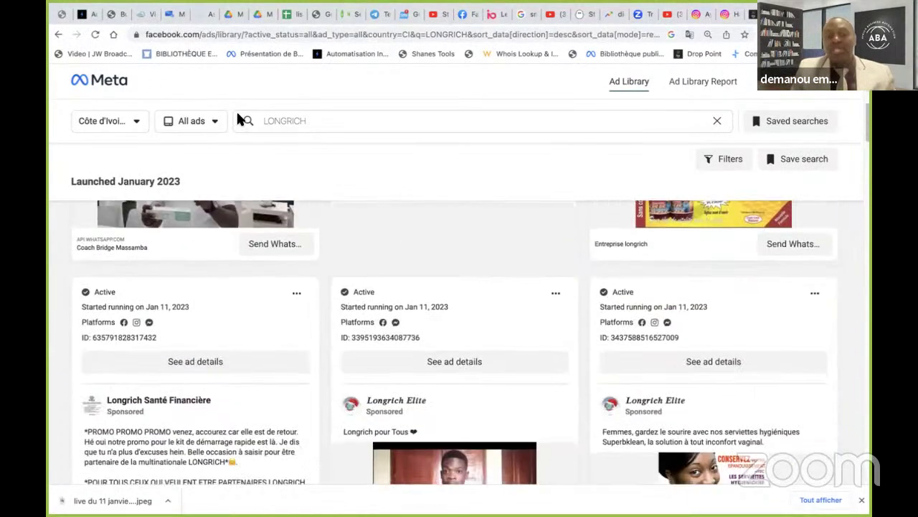
pyautogui.scroll(-5, 237, 114)
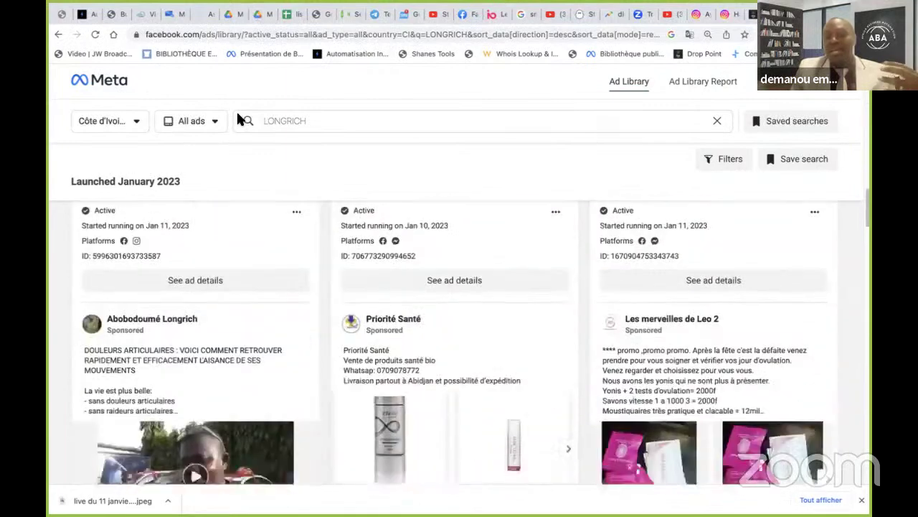
pyautogui.scroll(-10, 238, 107)
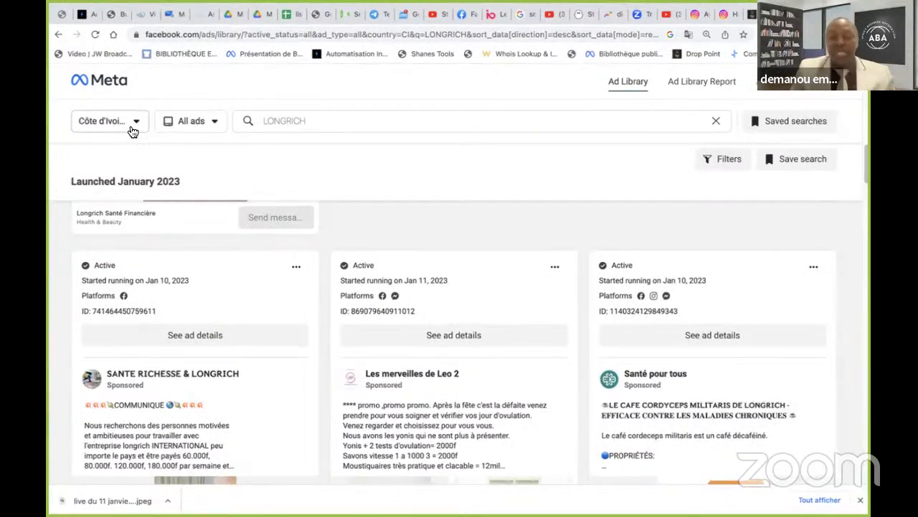
pyautogui.scroll(-3, 132, 132)
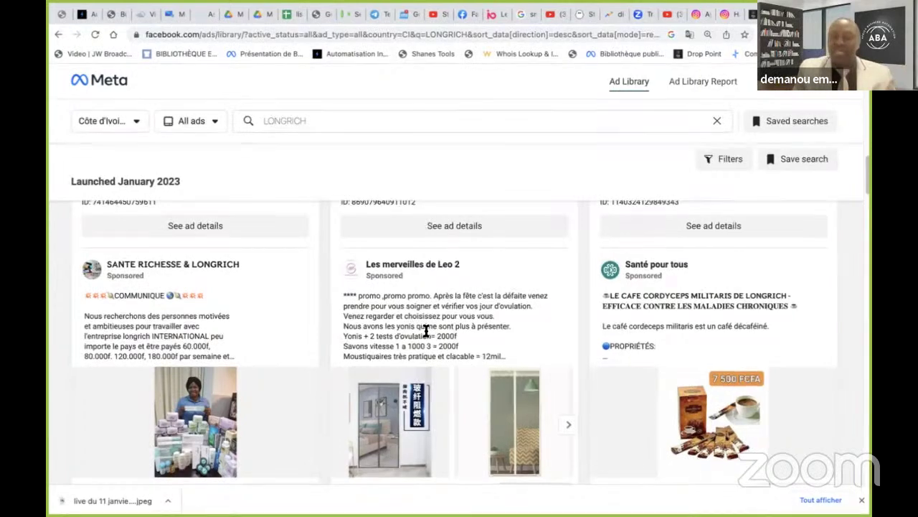
pyautogui.scroll(-5, 423, 328)
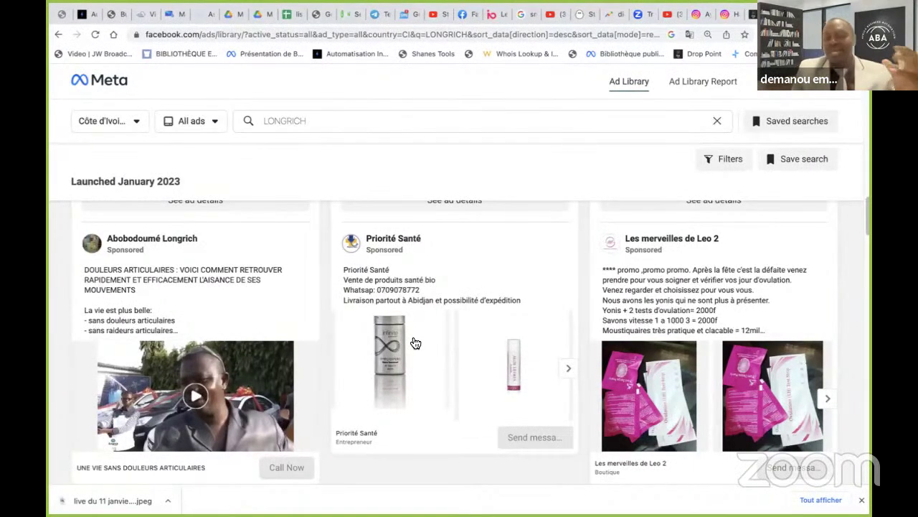
pyautogui.scroll(5, 413, 337)
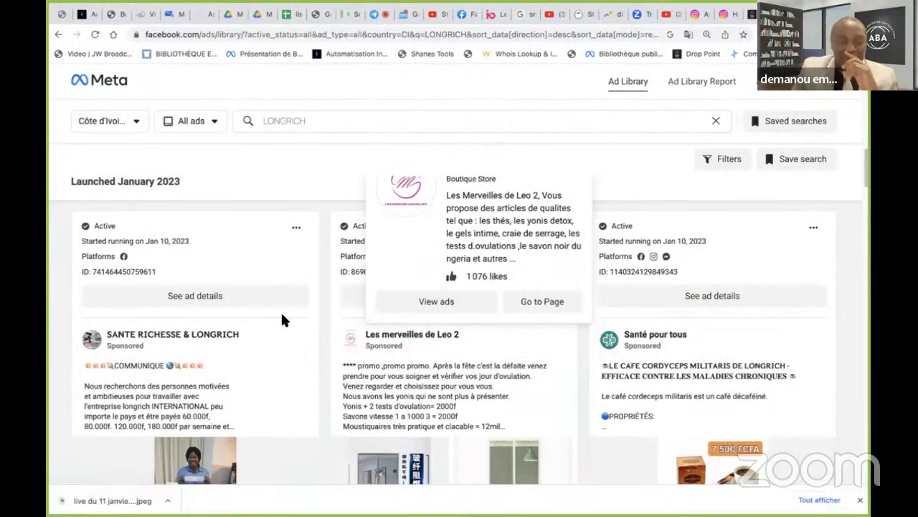
pyautogui.scroll(-1, 282, 320)
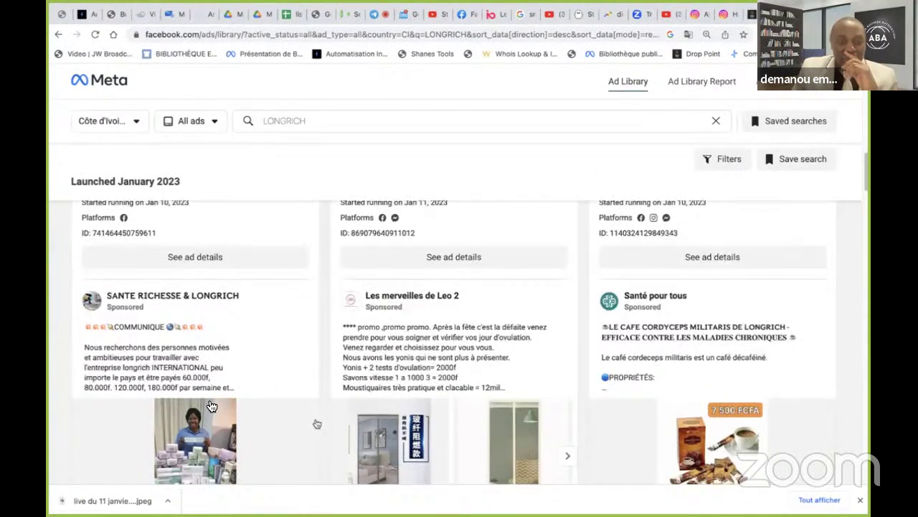
pyautogui.scroll(-5, 215, 398)
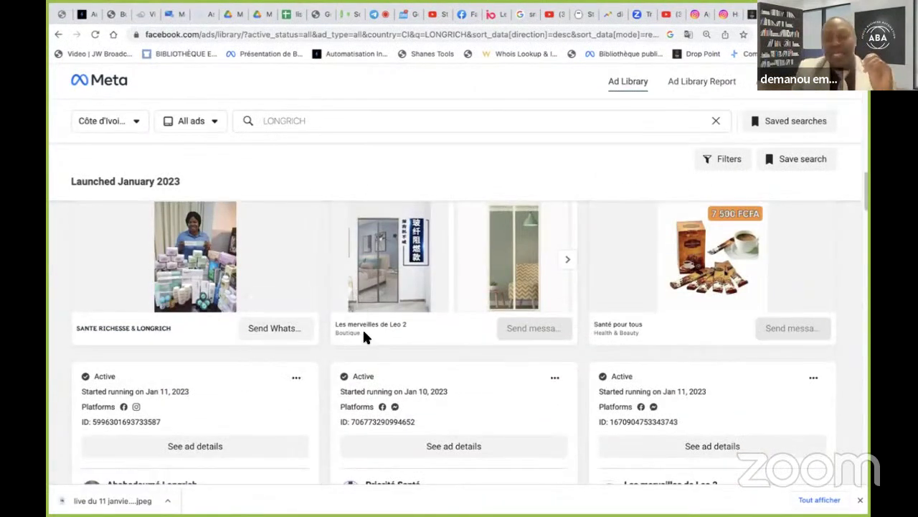
pyautogui.scroll(-10, 364, 333)
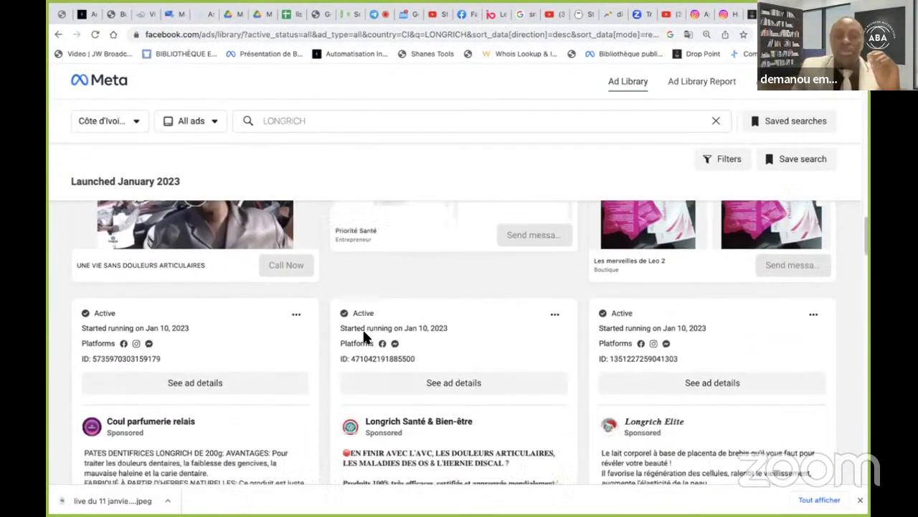
pyautogui.scroll(-1, 366, 337)
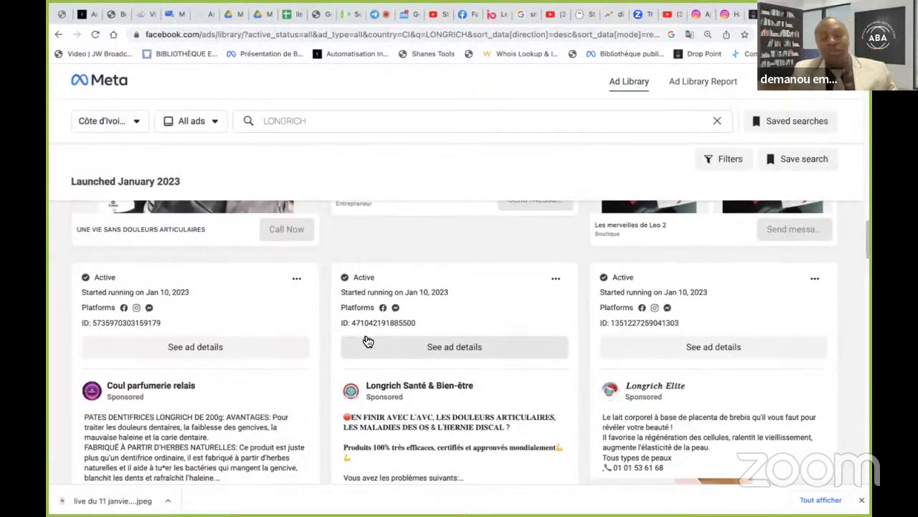
# Examine the text and image of the Longrich Elite toothpaste ad alongside the KC Boutique and Longrich Dynamic Team ads
pyautogui.scroll(-10, 361, 329)
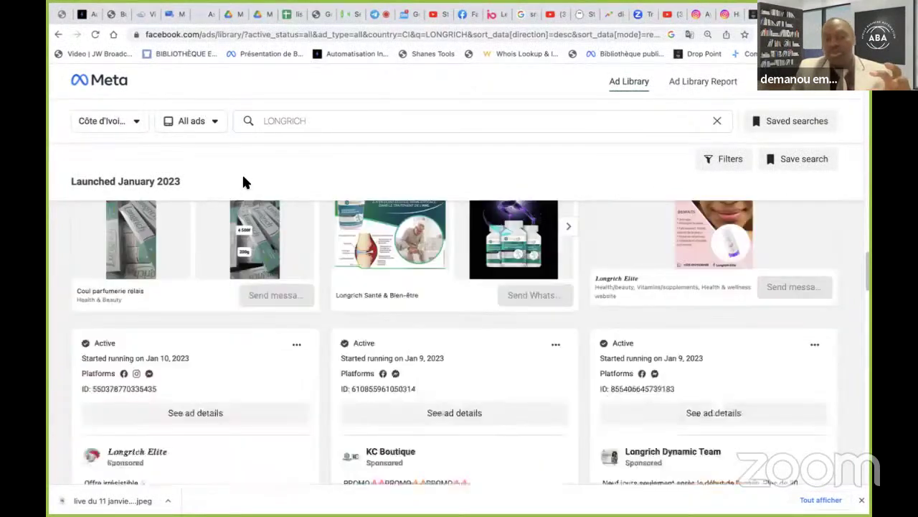
pyautogui.scroll(-3, 379, 385)
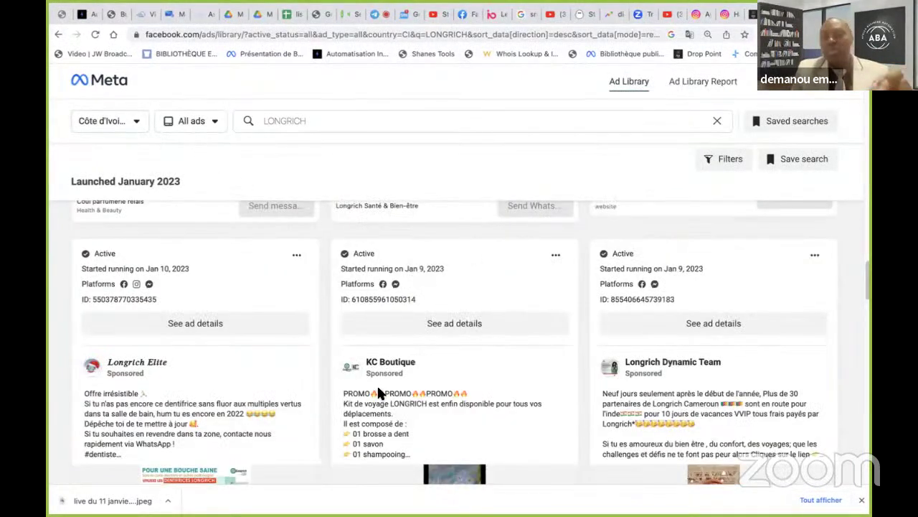
pyautogui.scroll(-3, 380, 386)
pyautogui.scroll(2, 380, 386)
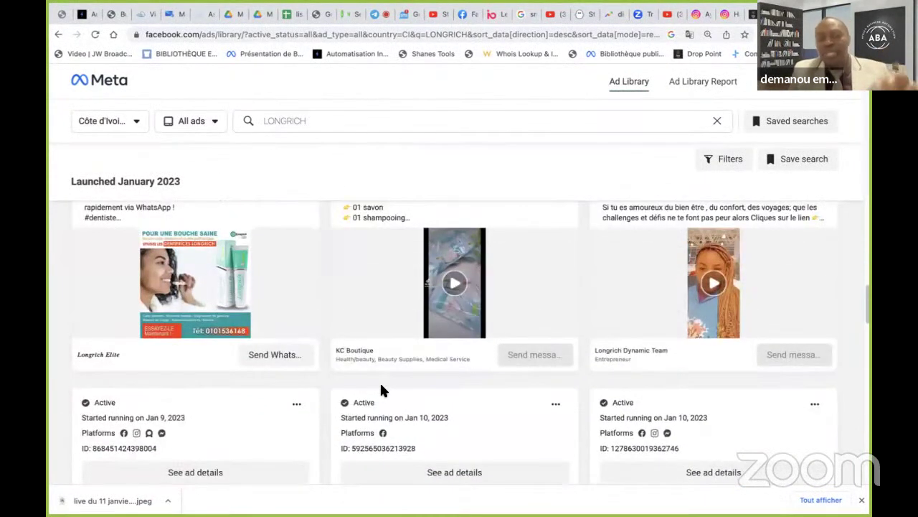
pyautogui.scroll(1, 381, 387)
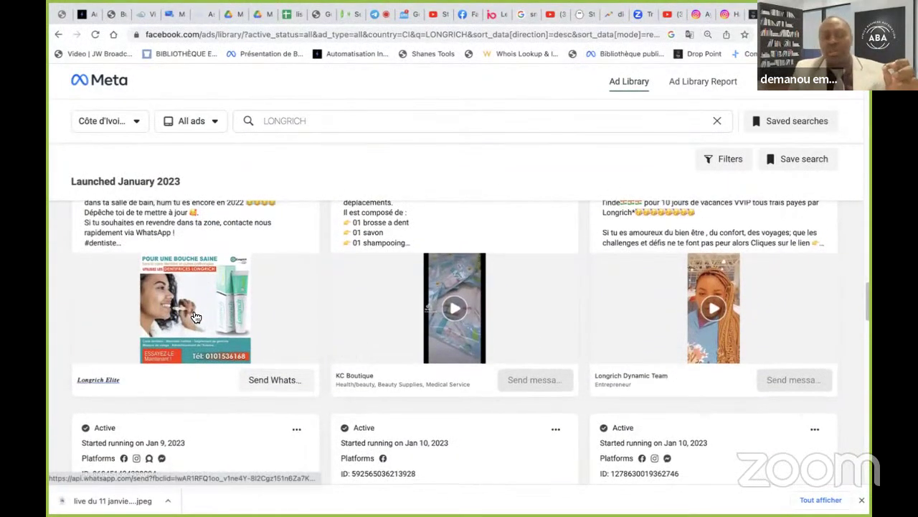
pyautogui.scroll(1, 178, 388)
pyautogui.scroll(2, 178, 388)
pyautogui.scroll(-1, 151, 387)
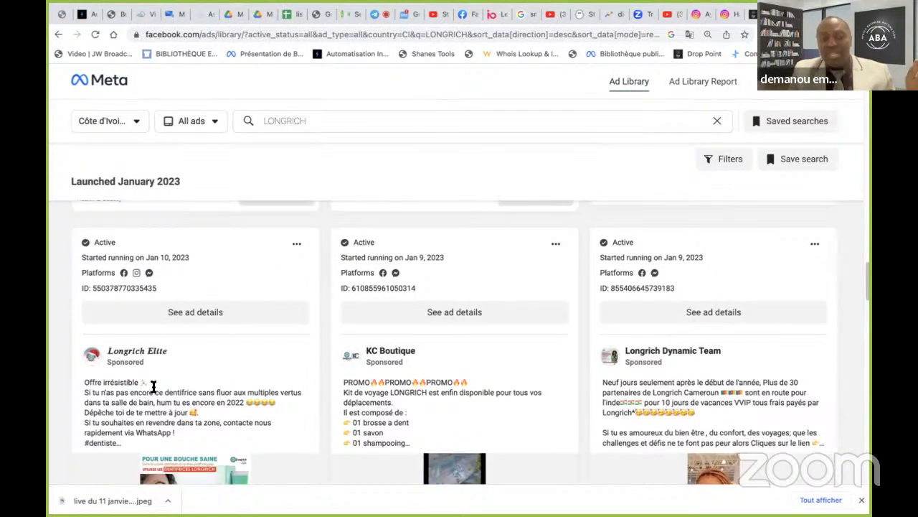
pyautogui.scroll(-1, 159, 378)
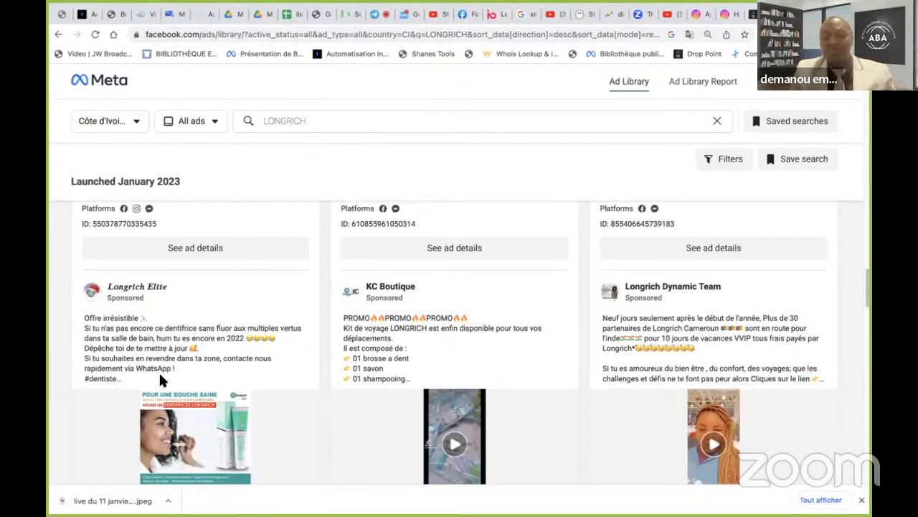
pyautogui.scroll(-1, 158, 370)
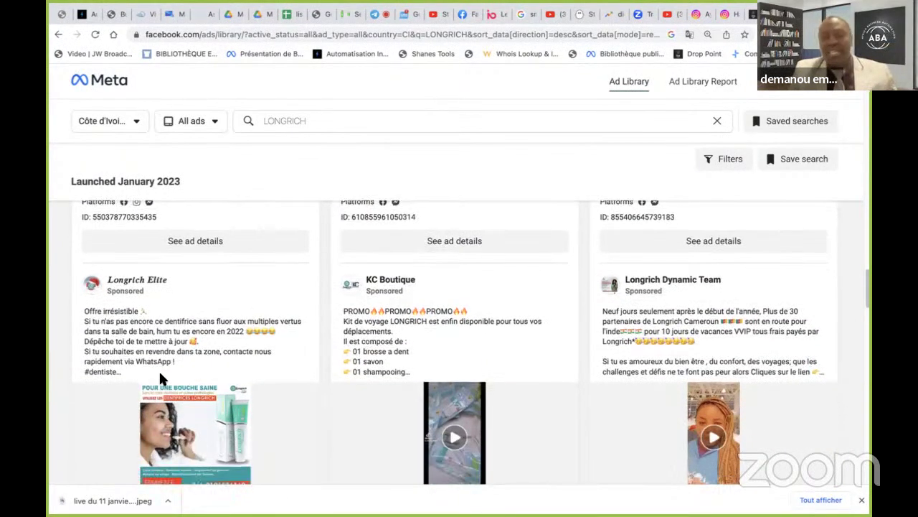
# Look through the next LONGRICH ads, comparing the texts and visuals of Shoprabo, Beauté intérieur and Longrich by Modibo
pyautogui.scroll(-1, 160, 374)
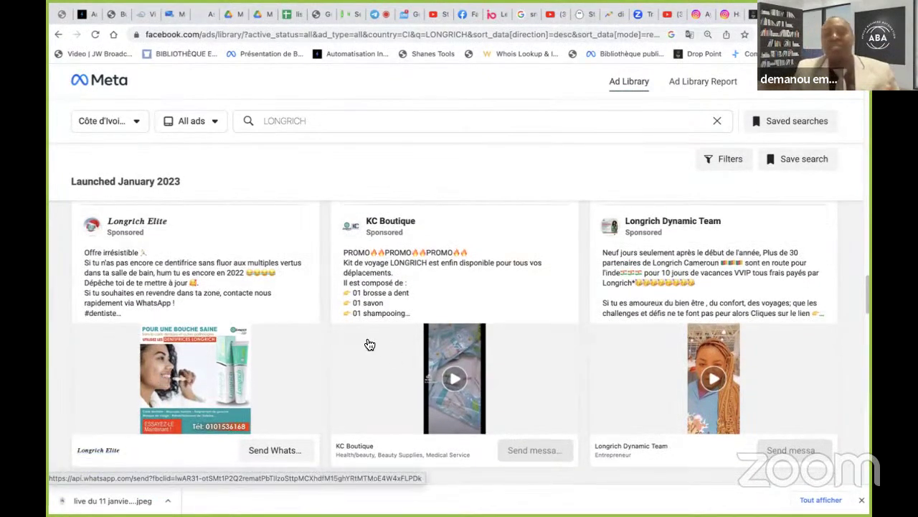
pyautogui.scroll(-5, 370, 345)
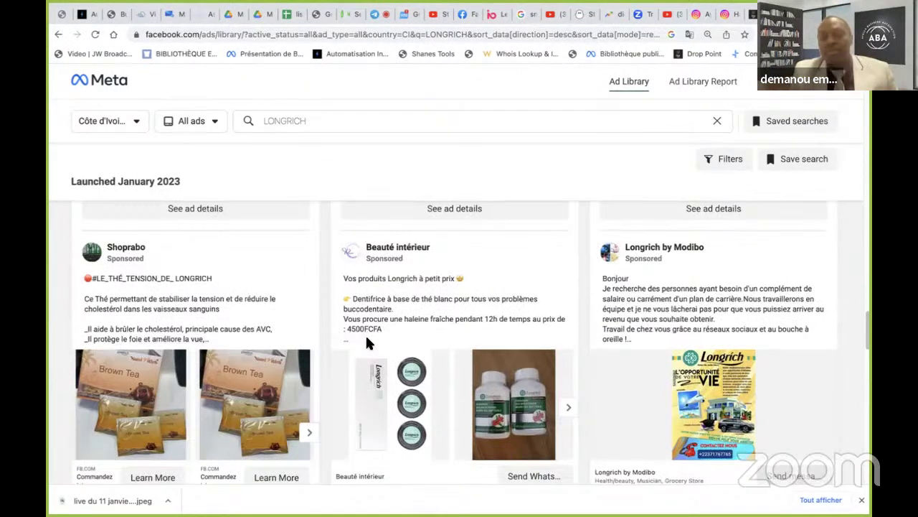
pyautogui.scroll(-2, 366, 343)
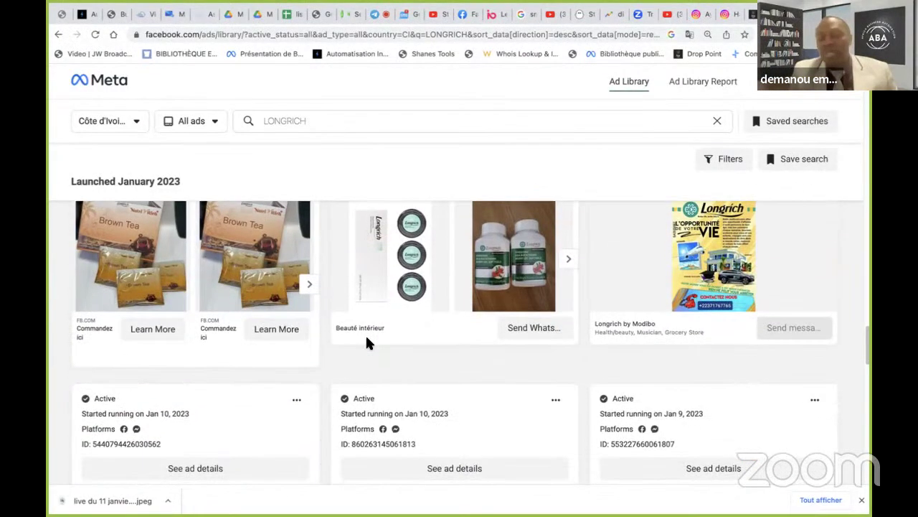
pyautogui.scroll(5, 365, 334)
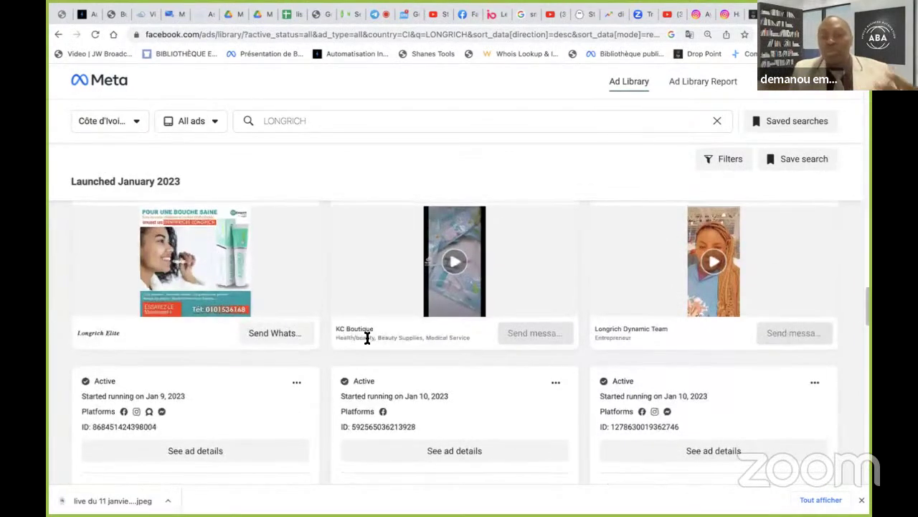
pyautogui.scroll(-3, 367, 337)
pyautogui.scroll(-2, 370, 343)
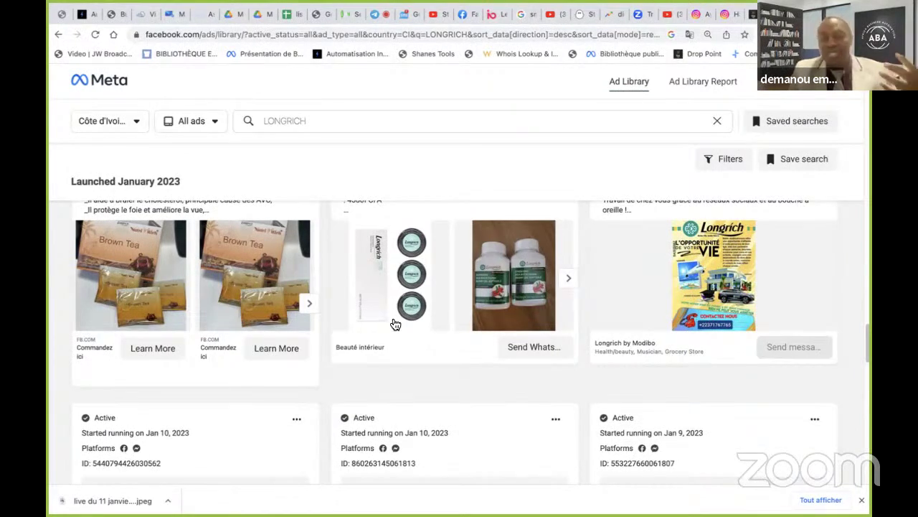
pyautogui.scroll(-1, 396, 325)
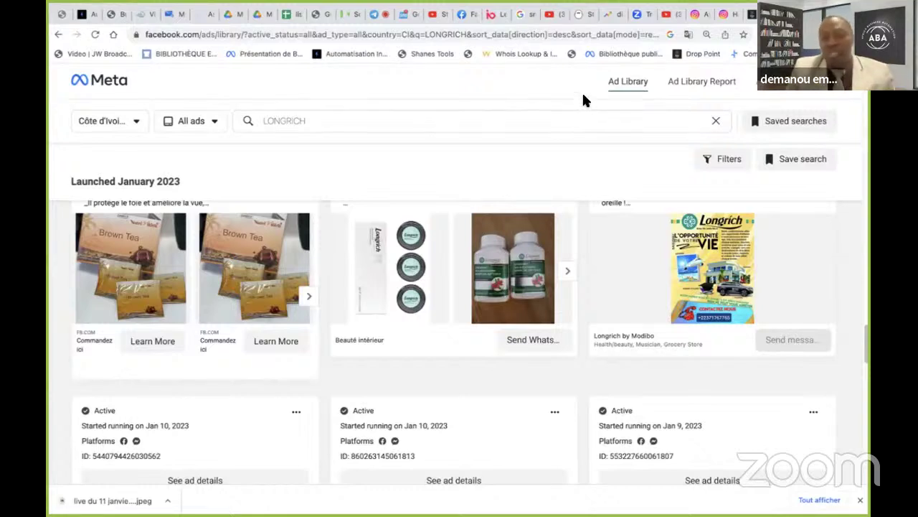
pyautogui.scroll(-2, 585, 91)
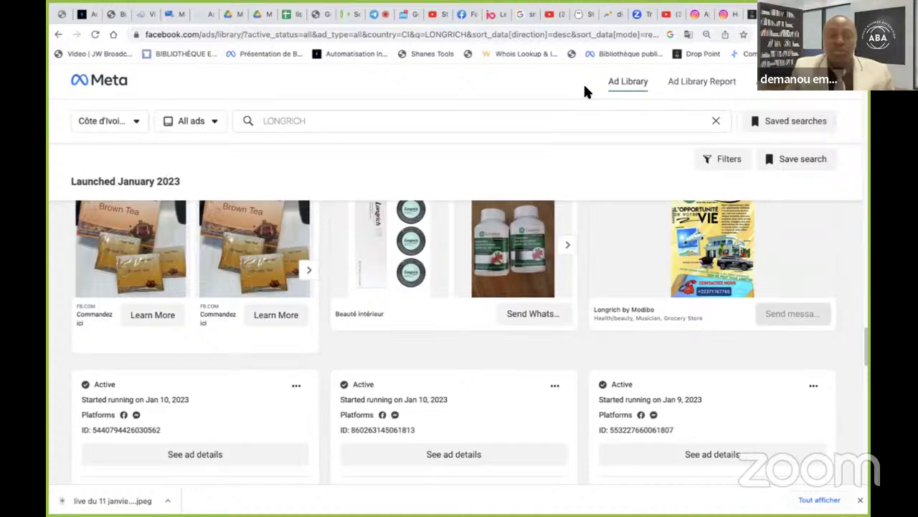
pyautogui.scroll(4, 584, 92)
pyautogui.scroll(1, 593, 86)
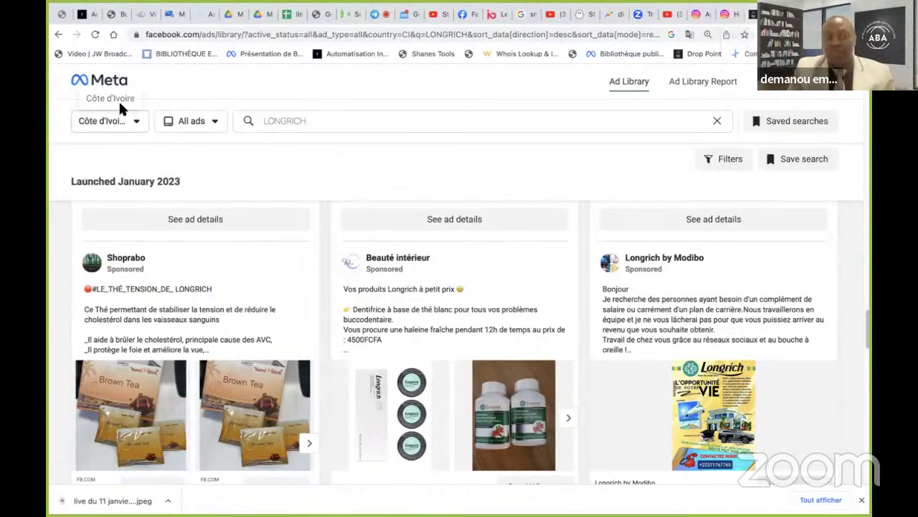
# Switch to the Drop Point site and browse its recently seen social media advertisements
pyautogui.click(750, 16)
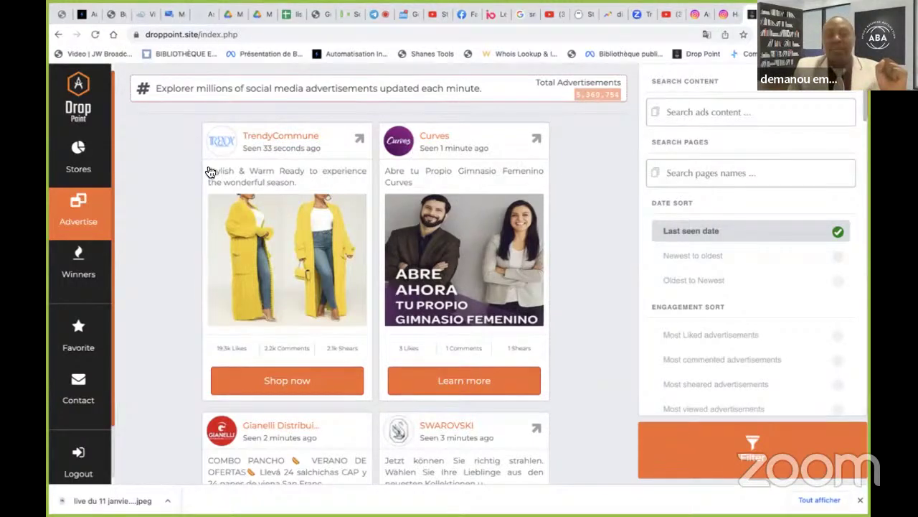
pyautogui.scroll(-1, 272, 267)
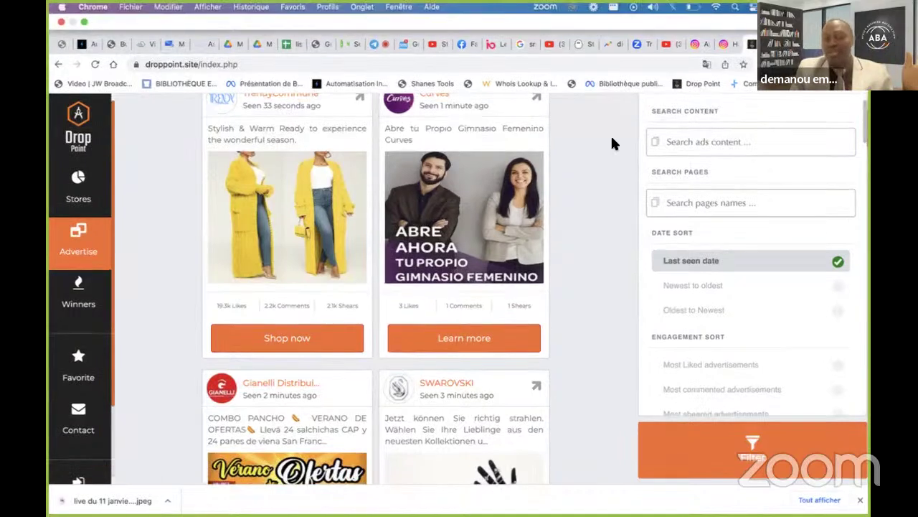
pyautogui.scroll(-1, 445, 165)
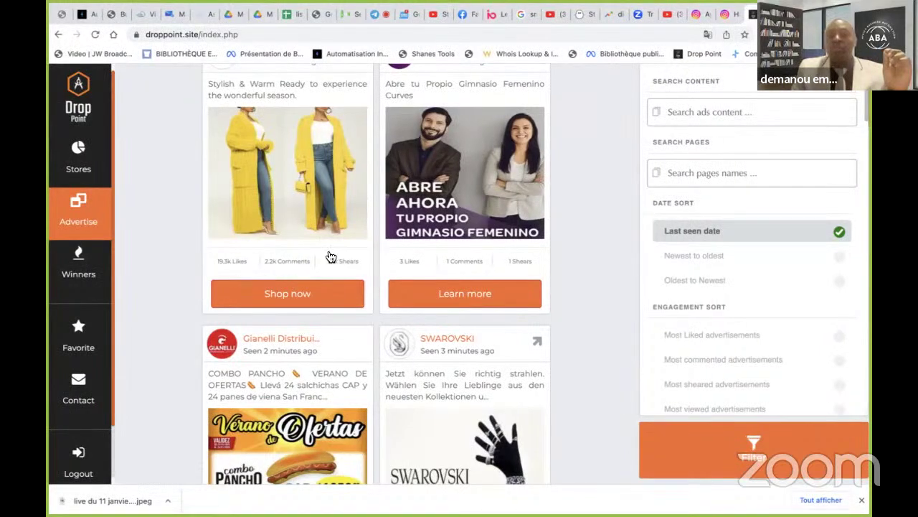
pyautogui.scroll(-4, 854, 255)
# Review the available ad filters, including engagement sort, date limits and the likes, comments, shares and views counts
pyautogui.moveTo(769, 308)
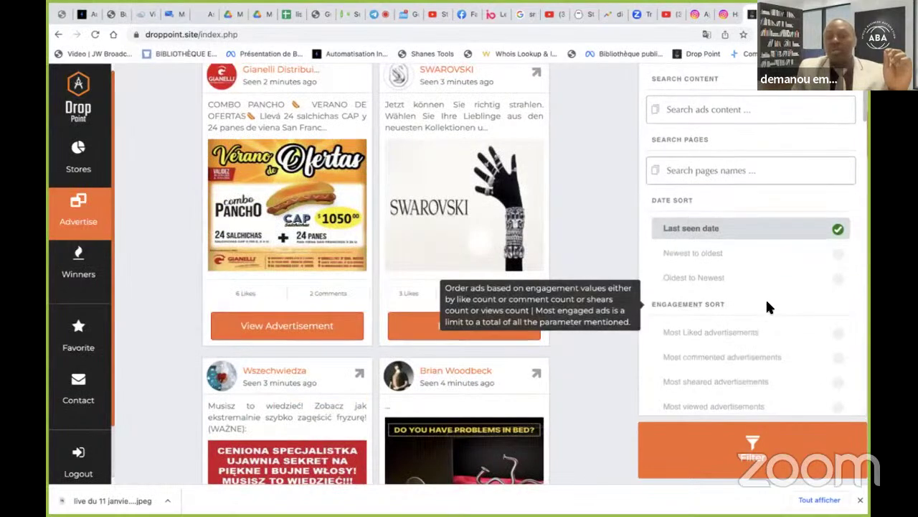
pyautogui.scroll(-2, 757, 266)
pyautogui.scroll(-3, 742, 208)
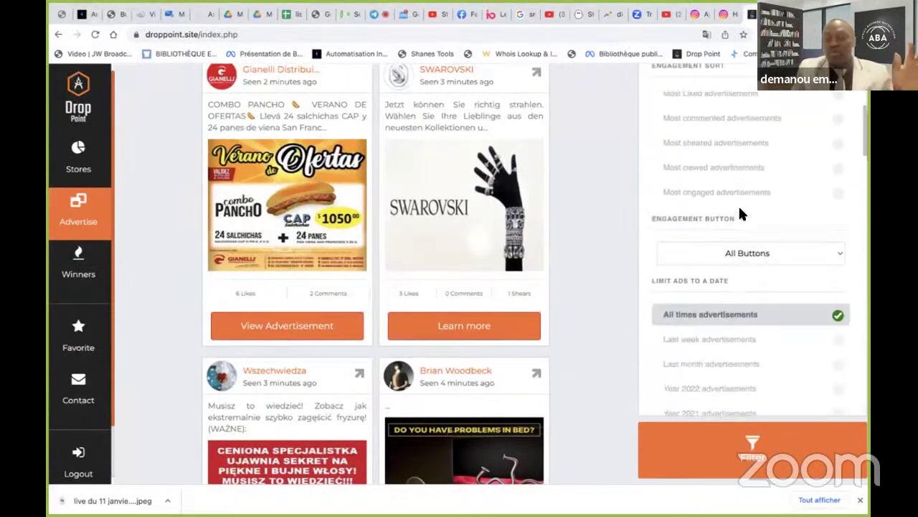
pyautogui.scroll(-10, 735, 253)
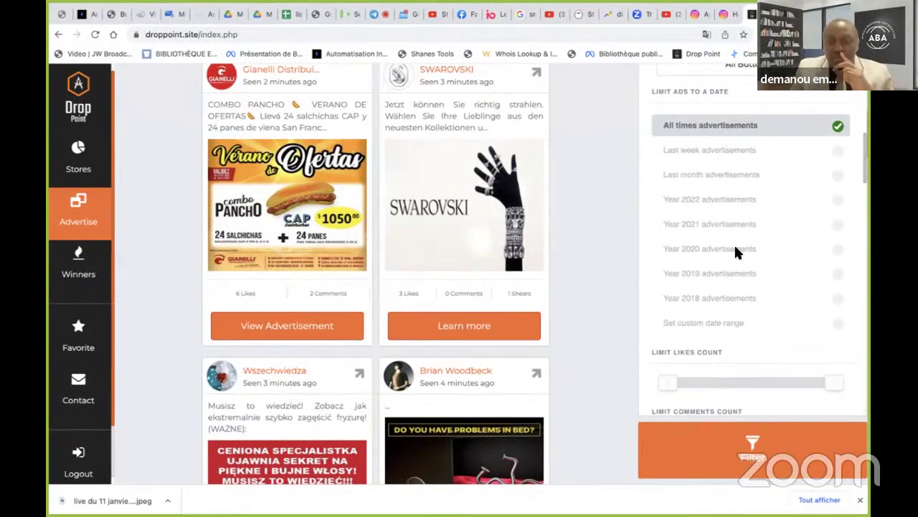
pyautogui.scroll(13, 737, 253)
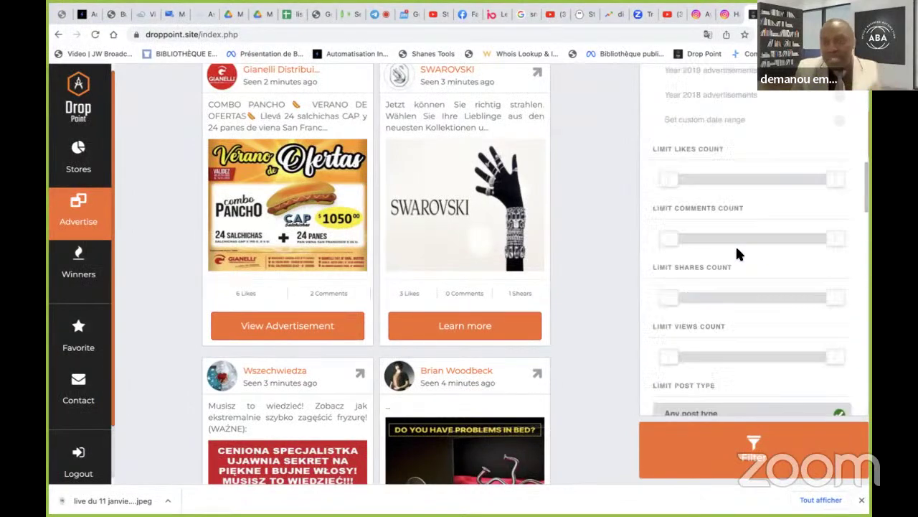
pyautogui.scroll(3, 755, 165)
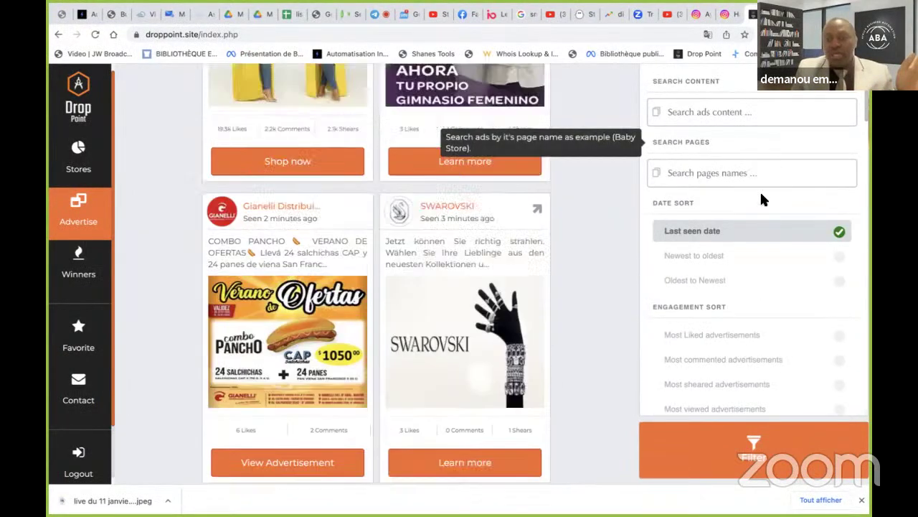
# Filter the advertisements by Most Liked and examine the engagement figures of the first chinadaily and huawei ads
pyautogui.scroll(-1, 760, 258)
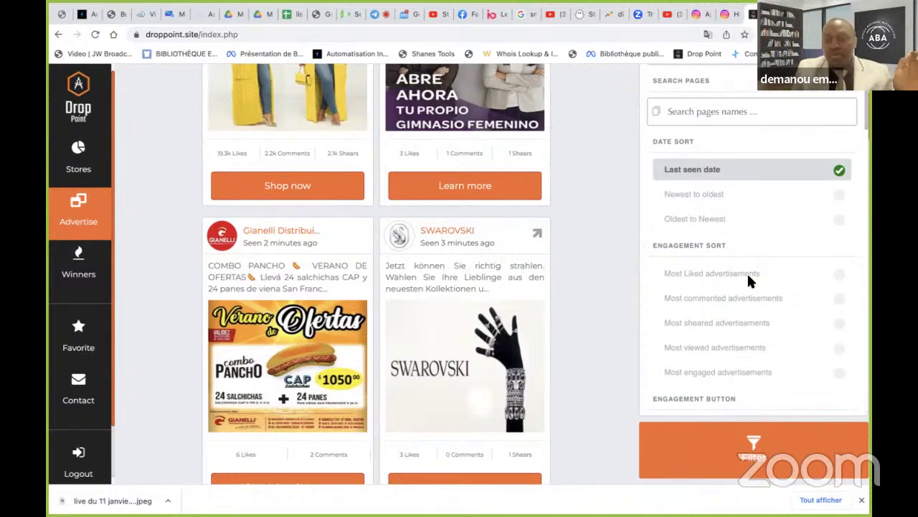
pyautogui.click(747, 273)
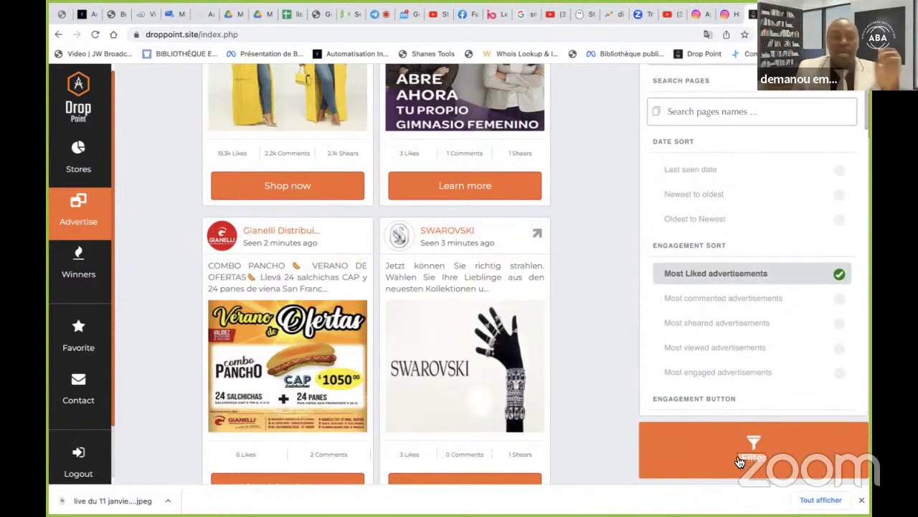
pyautogui.click(731, 430)
pyautogui.scroll(-1, 430, 147)
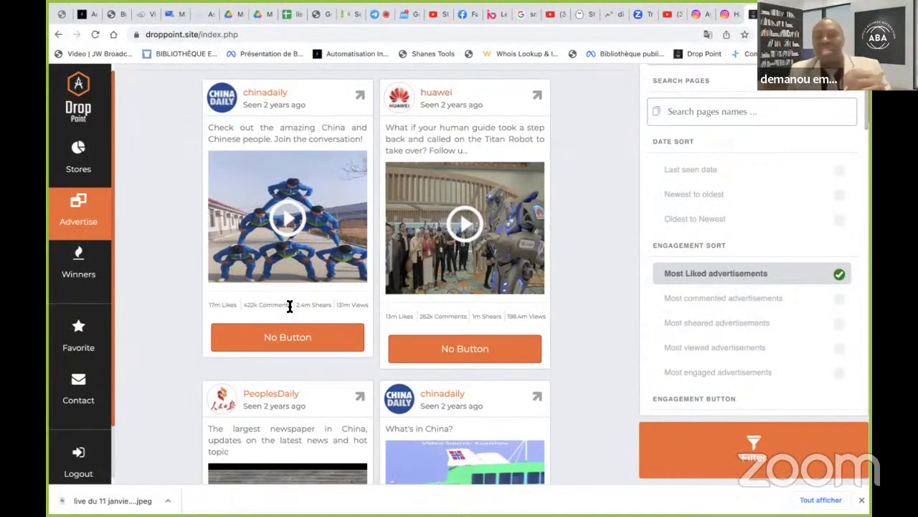
pyautogui.scroll(-1, 289, 297)
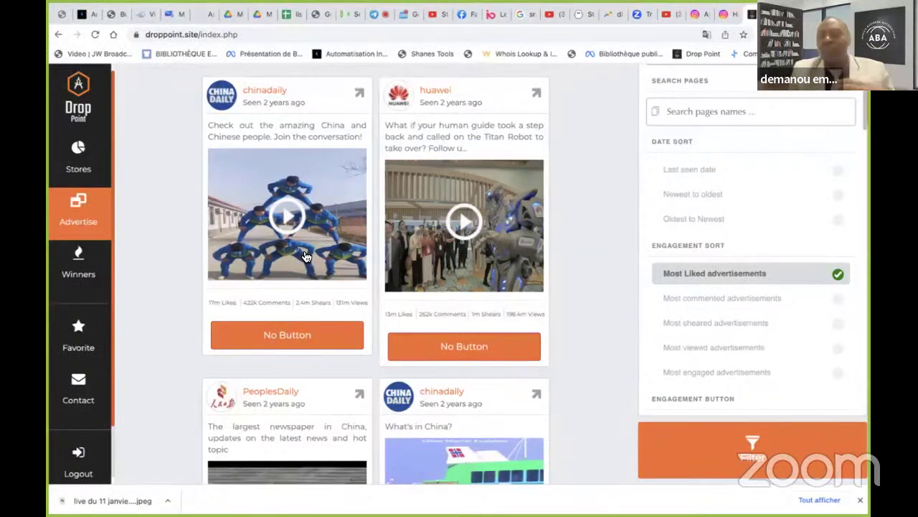
pyautogui.scroll(-1, 300, 255)
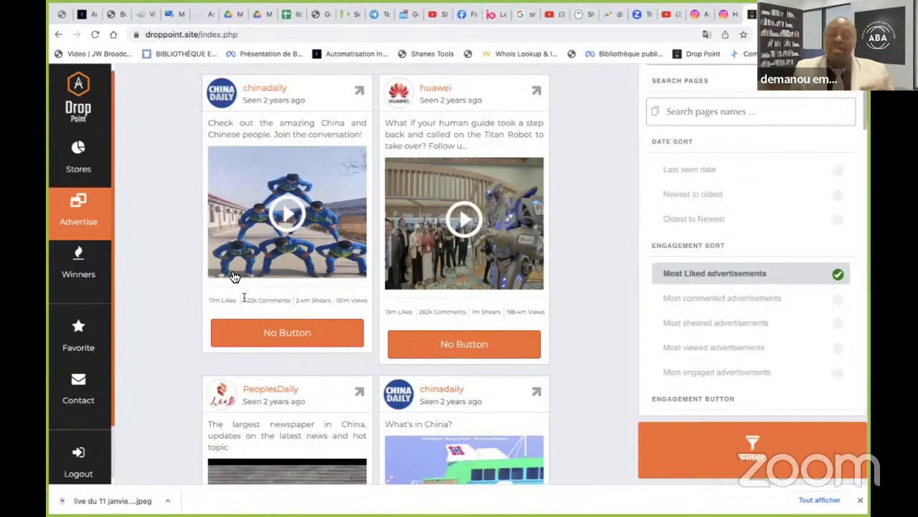
# Open the Winners product listing and browse the newest trending products down to Gonk Gnome Charms
pyautogui.click(72, 258)
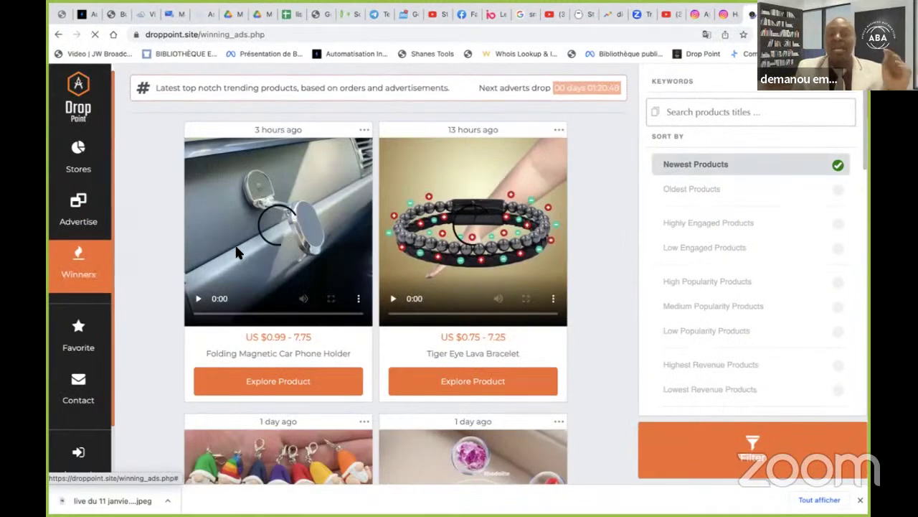
pyautogui.scroll(-1, 237, 247)
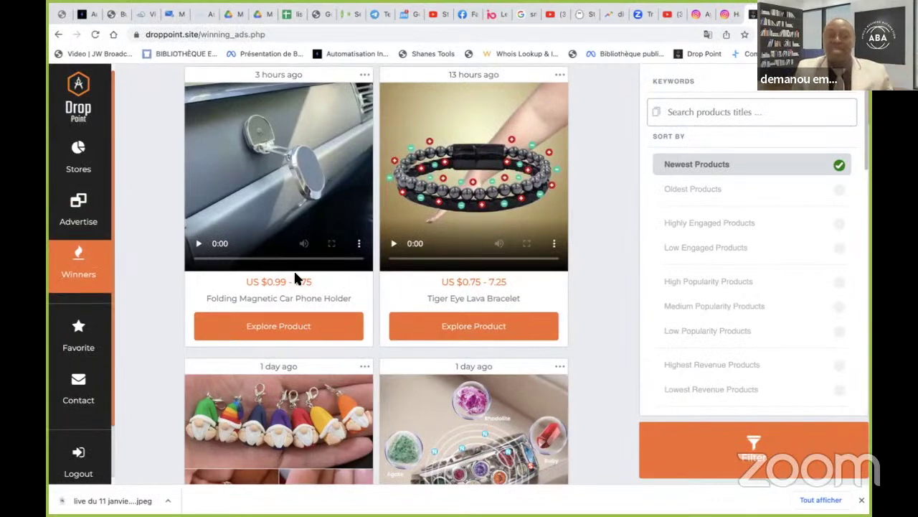
pyautogui.scroll(-3, 296, 278)
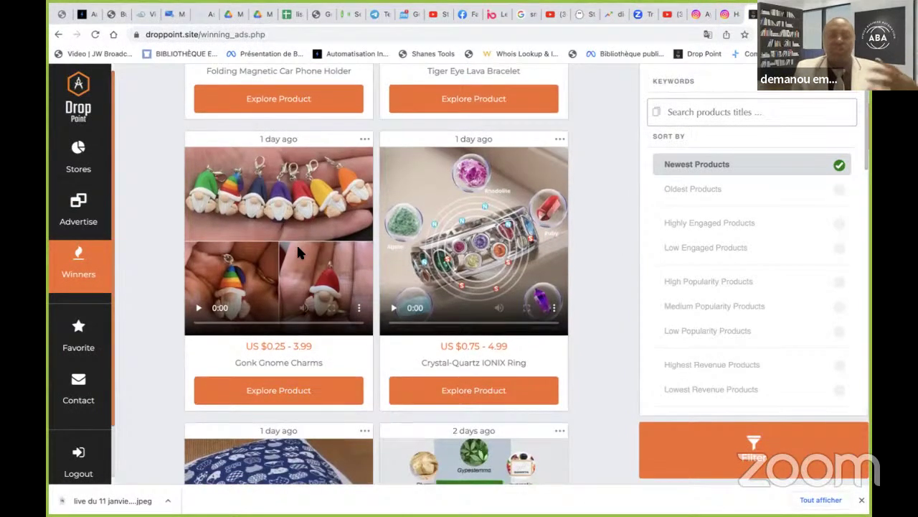
pyautogui.scroll(-1, 296, 243)
pyautogui.scroll(1, 296, 243)
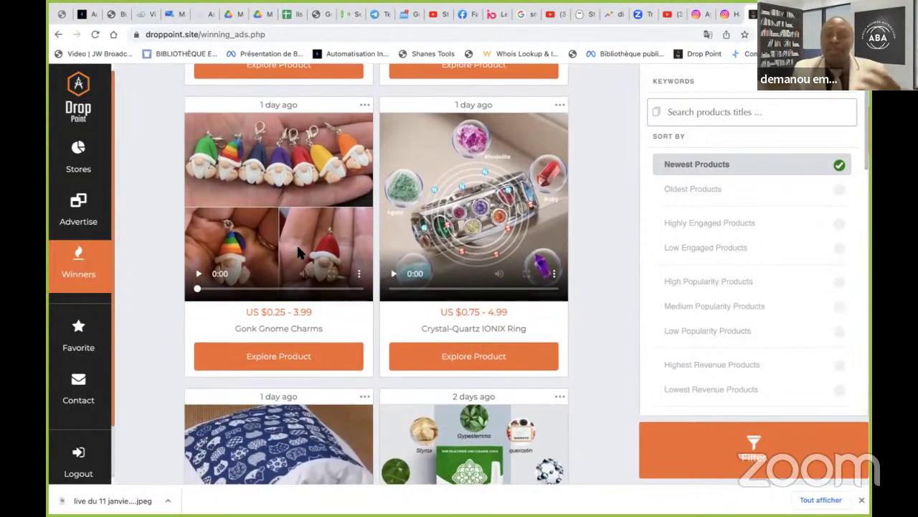
# Open the Gonk Gnome Charms product details and examine its media, selling price, product cost and profit margin
pyautogui.click(304, 355)
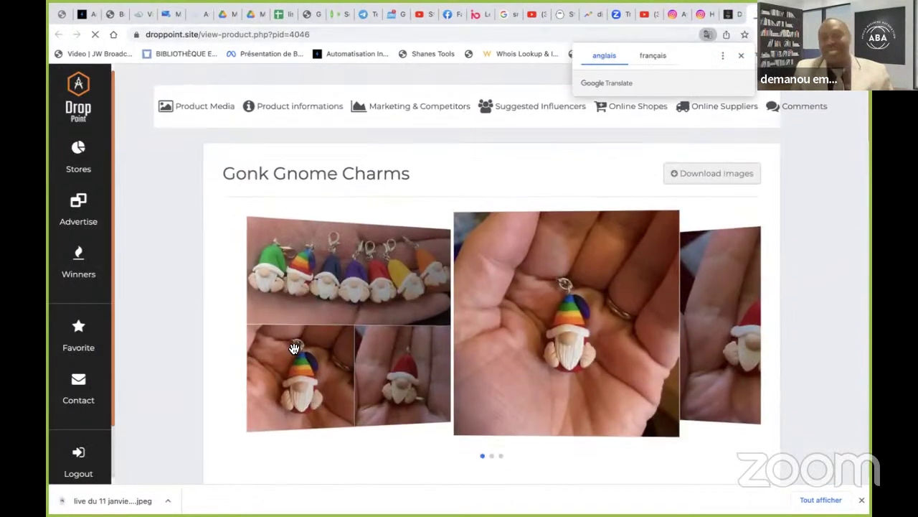
pyautogui.scroll(-7, 294, 348)
pyautogui.scroll(3, 292, 349)
pyautogui.scroll(-4, 291, 349)
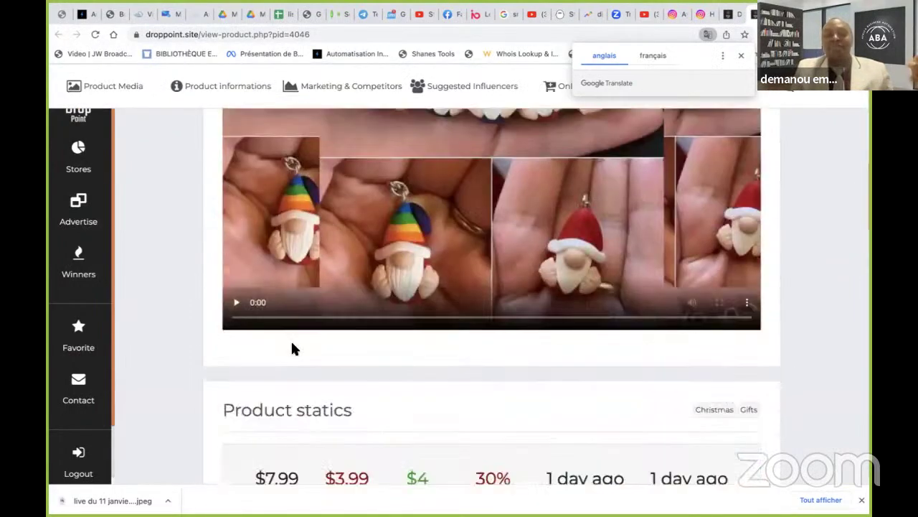
pyautogui.scroll(-5, 291, 349)
pyautogui.scroll(6, 262, 366)
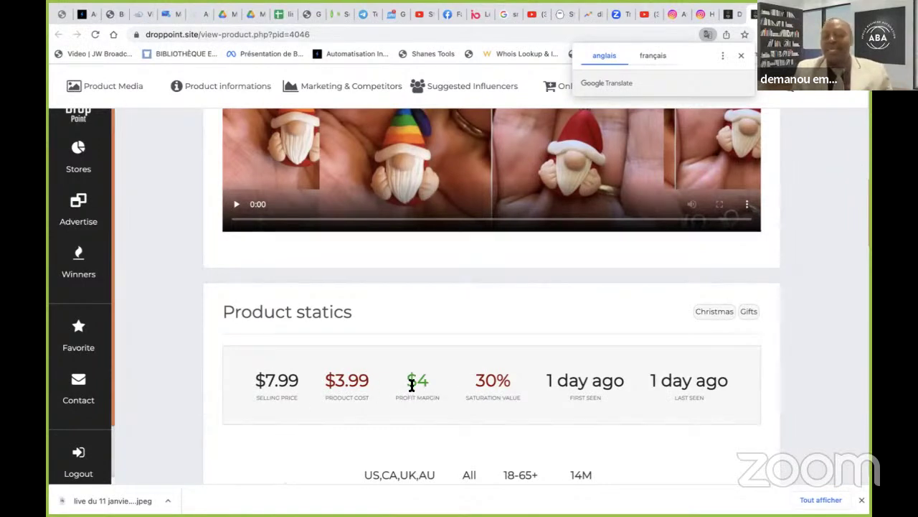
pyautogui.scroll(-1, 409, 384)
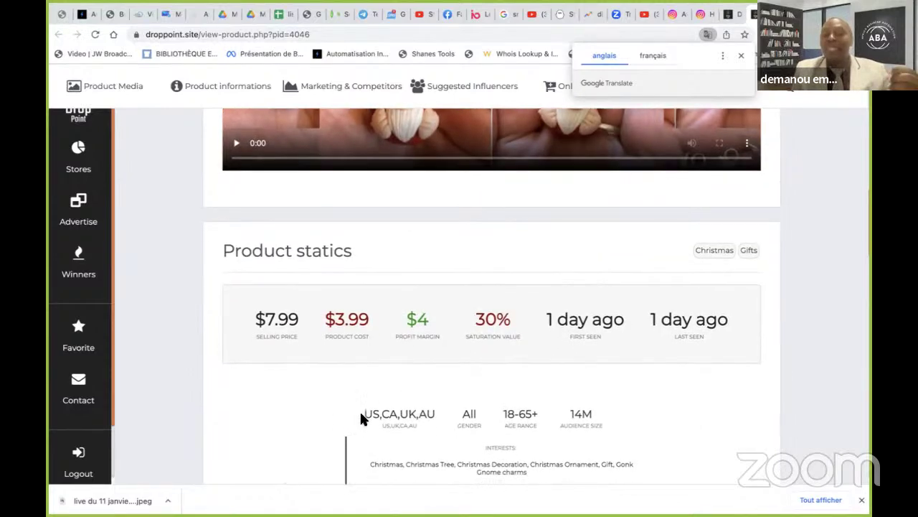
# Examine the product's audience targeting by country, gender, age range, size and interests, highlighting the target countries
pyautogui.moveTo(442, 413); pyautogui.dragTo(562, 413)
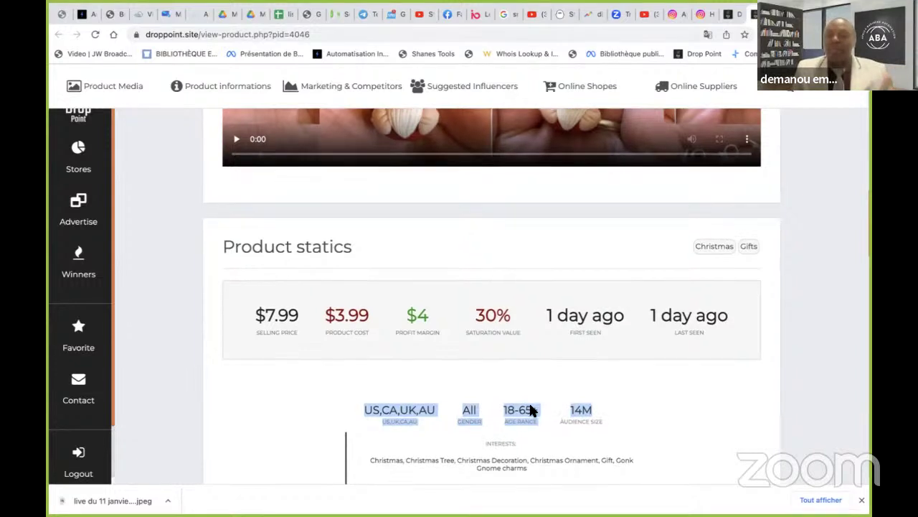
pyautogui.scroll(-1, 532, 409)
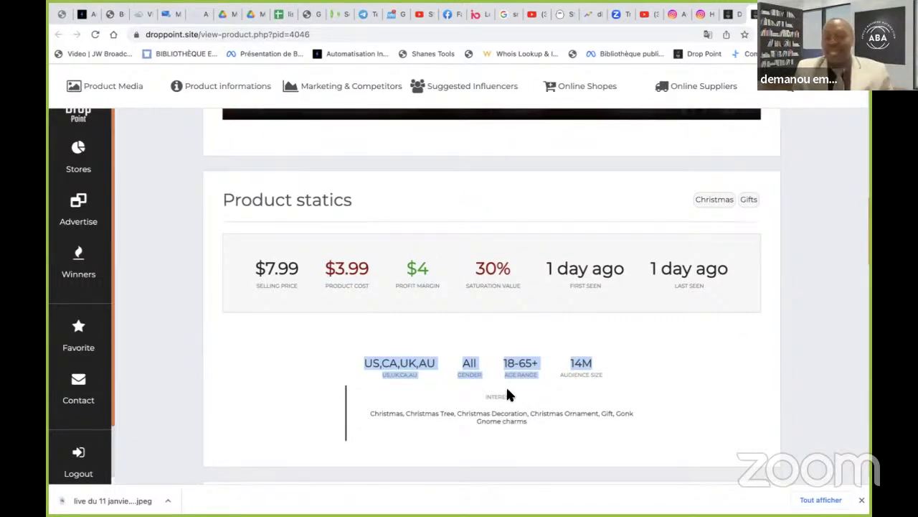
pyautogui.scroll(-1, 506, 385)
pyautogui.click(358, 343)
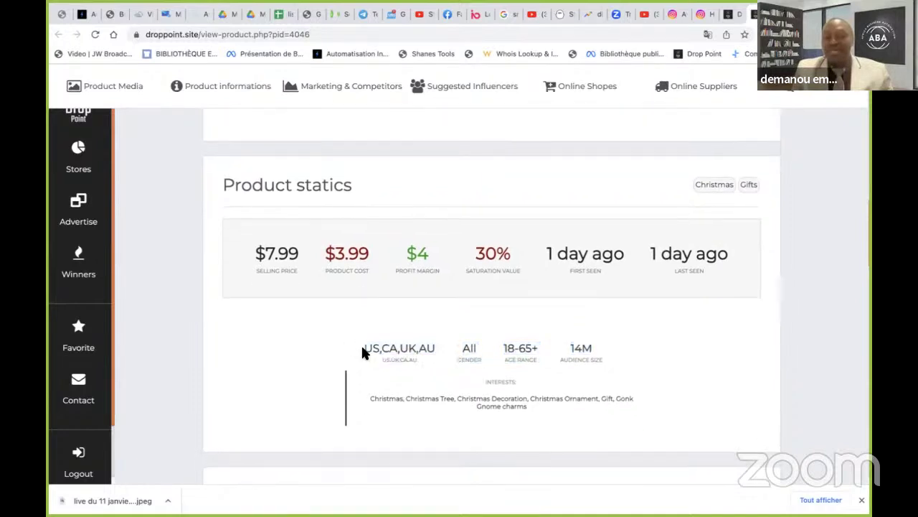
pyautogui.moveTo(364, 347); pyautogui.dragTo(440, 350)
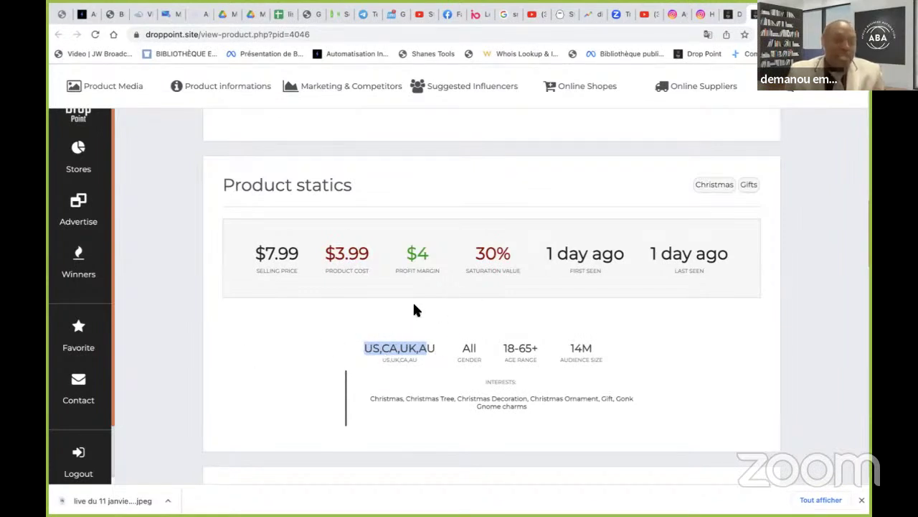
# Glance at the product's Marketing & Competitors section, then return to the Product statics section
pyautogui.scroll(-2, 413, 305)
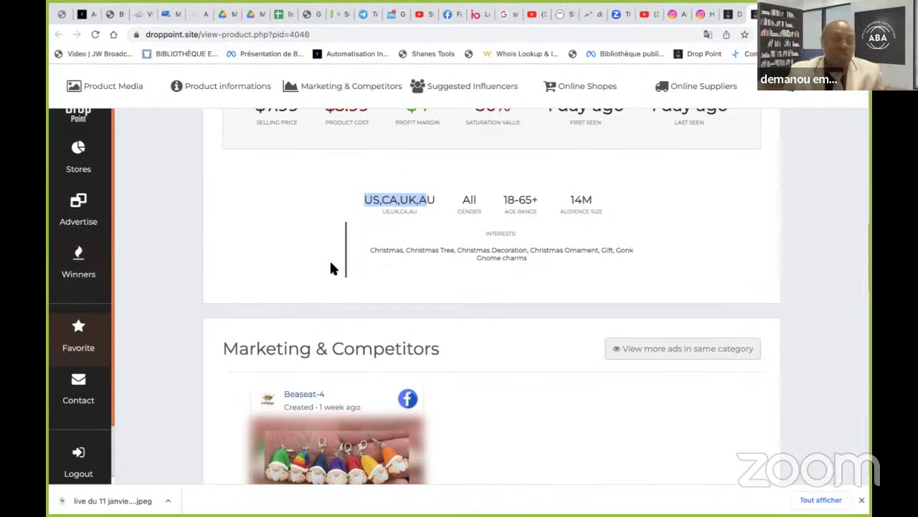
pyautogui.scroll(2, 330, 262)
pyautogui.scroll(2, 331, 262)
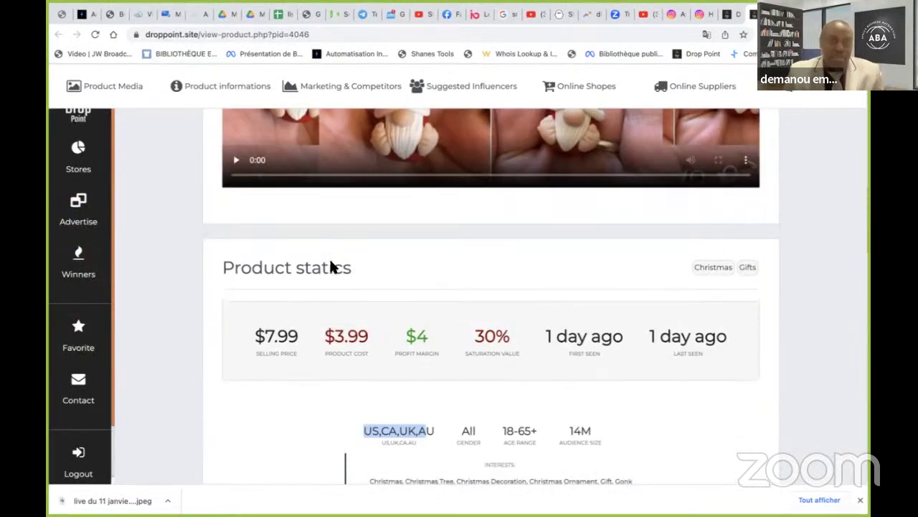
# Review the Gonk Gnome Charms product statistics, audience targeting and promo video sections
pyautogui.scroll(-1, 420, 366)
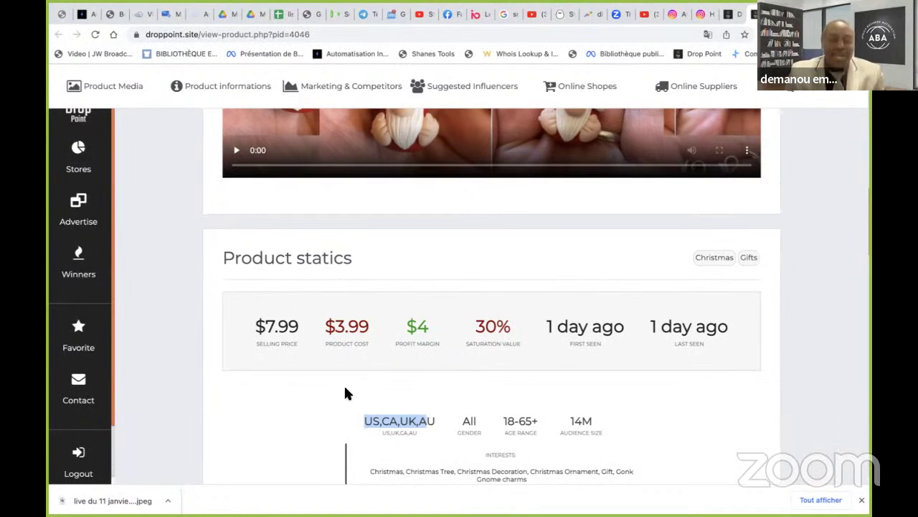
pyautogui.scroll(-3, 344, 388)
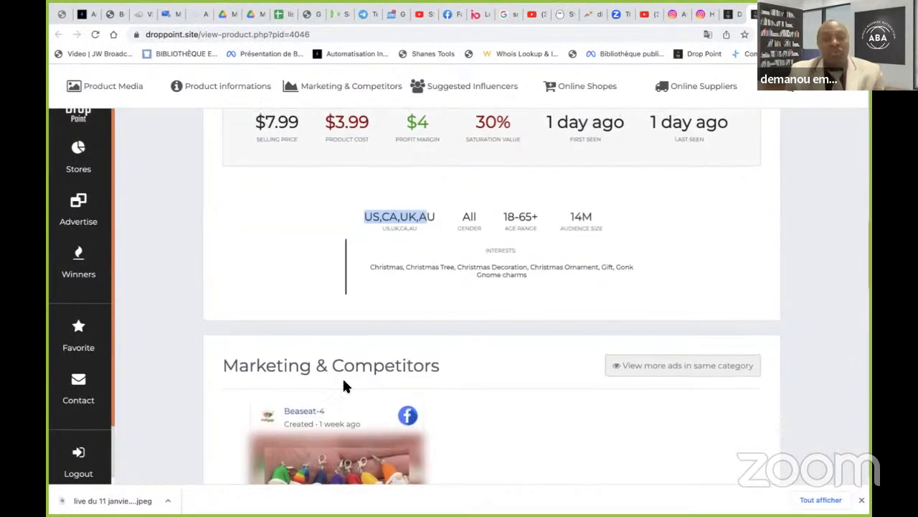
pyautogui.scroll(4, 343, 383)
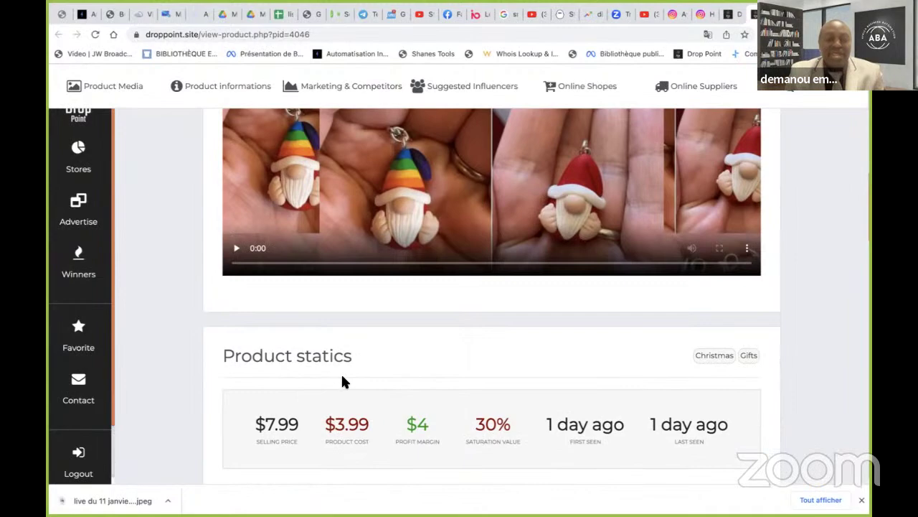
pyautogui.scroll(3, 343, 382)
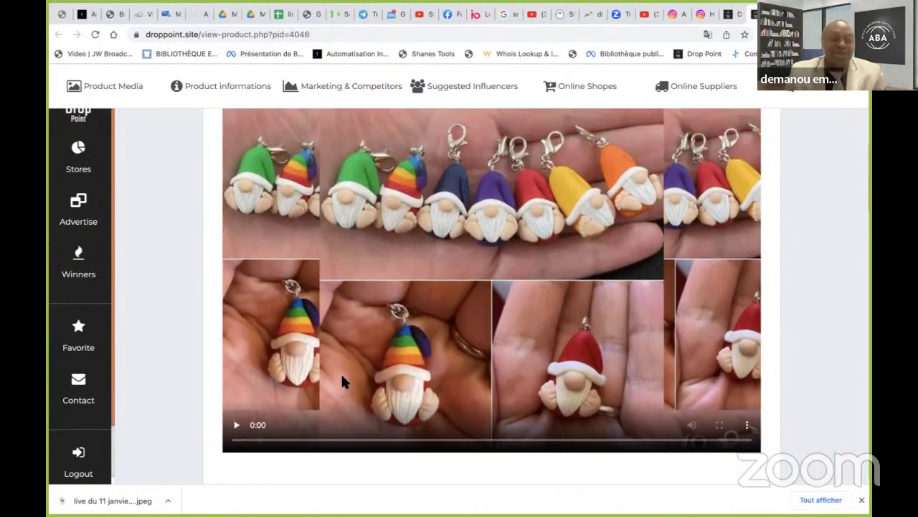
pyautogui.scroll(4, 341, 372)
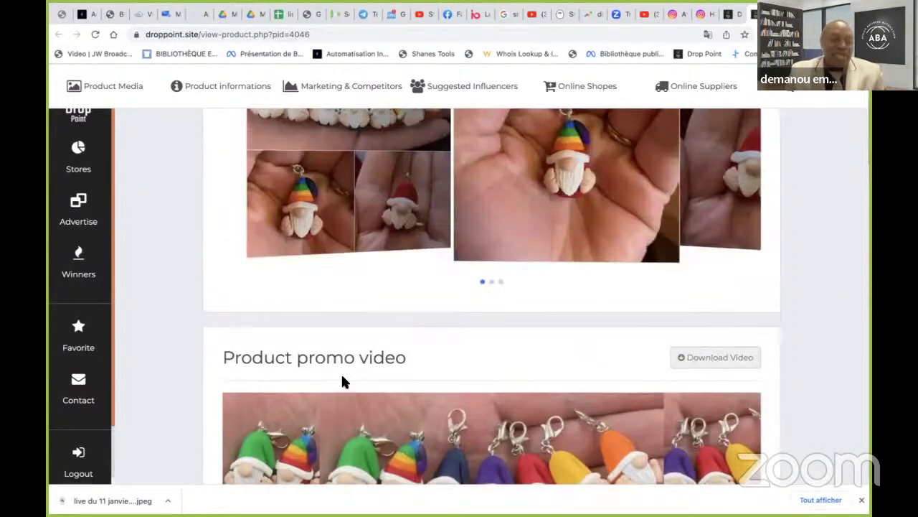
# Examine the product's suggested influencers and private shops, then return to the Product statics section
pyautogui.scroll(-15, 342, 369)
pyautogui.scroll(2, 344, 337)
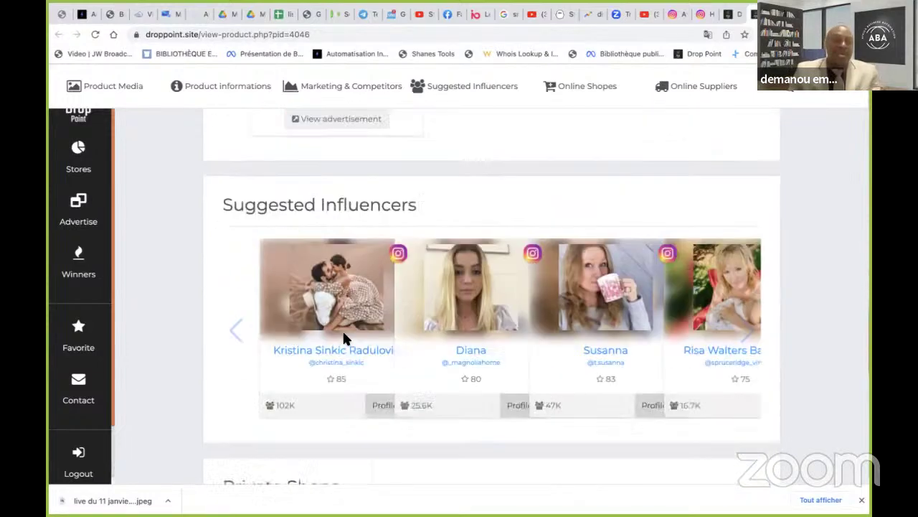
pyautogui.scroll(4, 342, 333)
pyautogui.scroll(-6, 541, 332)
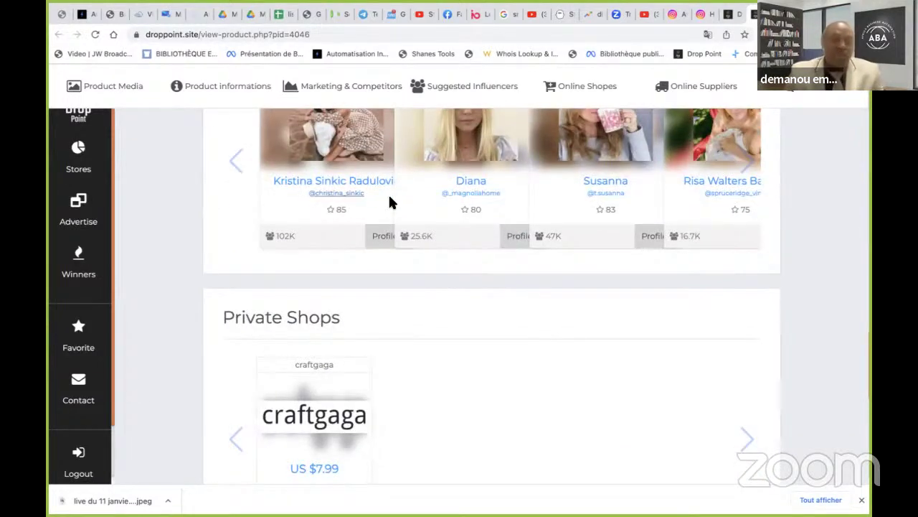
pyautogui.scroll(3, 389, 198)
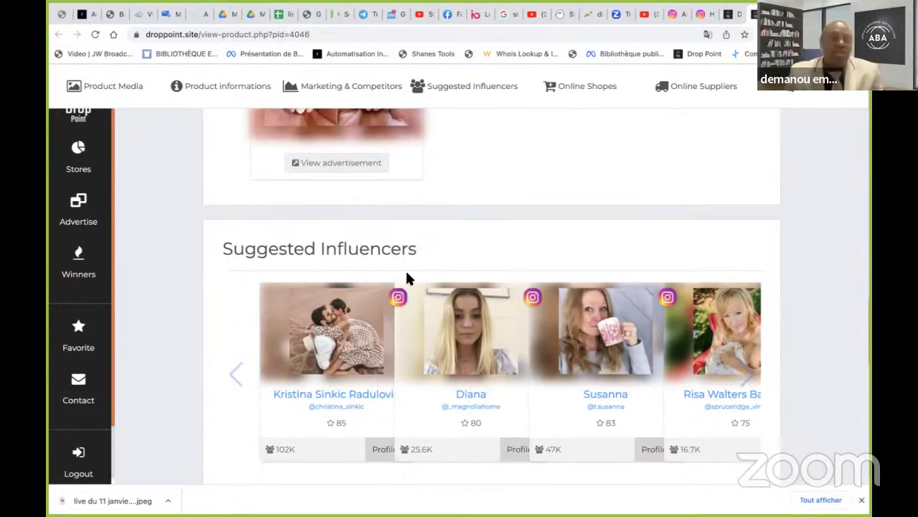
pyautogui.scroll(1, 385, 216)
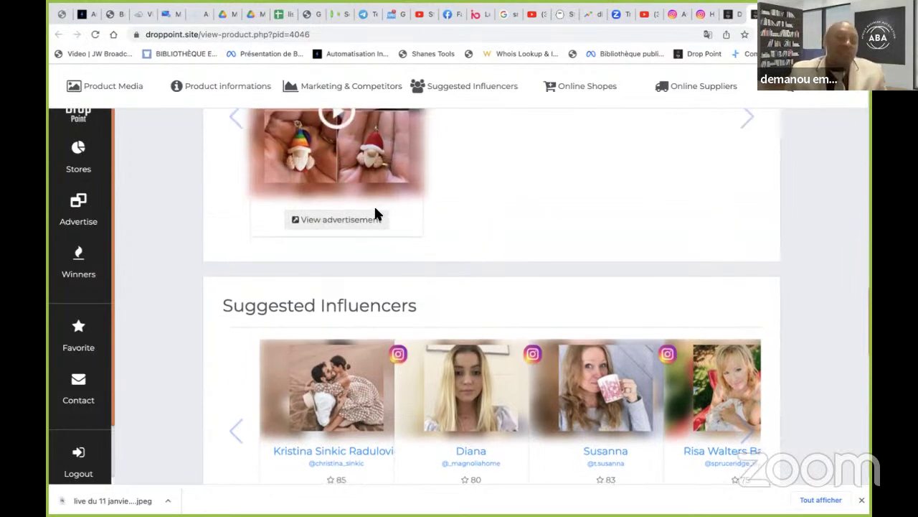
pyautogui.scroll(1, 375, 210)
pyautogui.scroll(8, 375, 210)
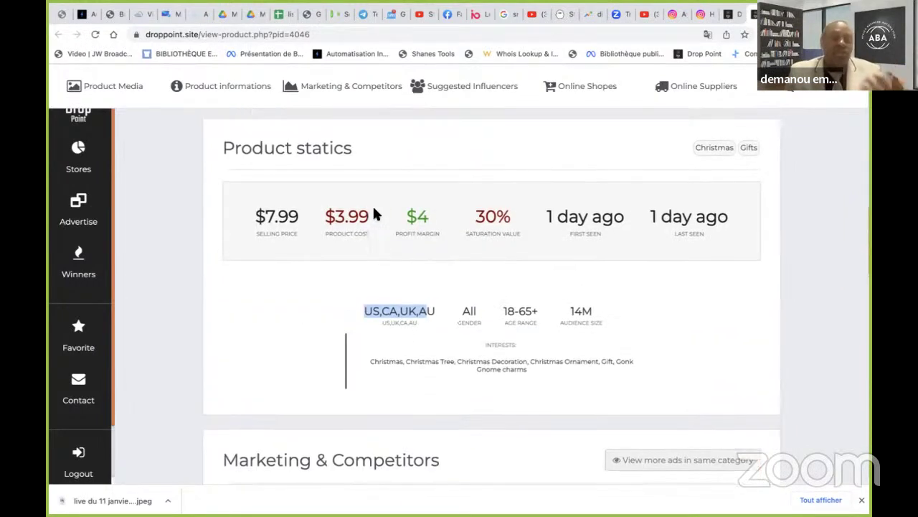
# Review the product's image gallery and its image download option, then go back to the promo video and Product statics
pyautogui.scroll(5, 374, 209)
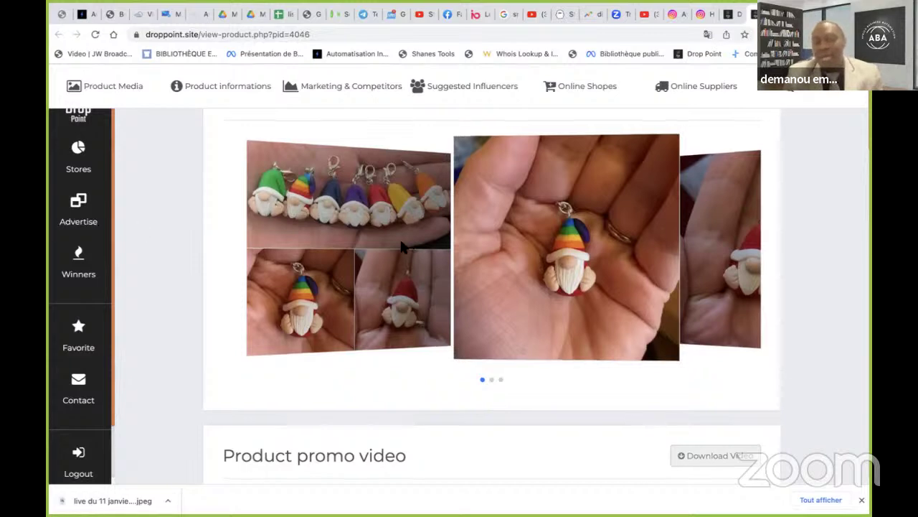
pyautogui.scroll(2, 402, 240)
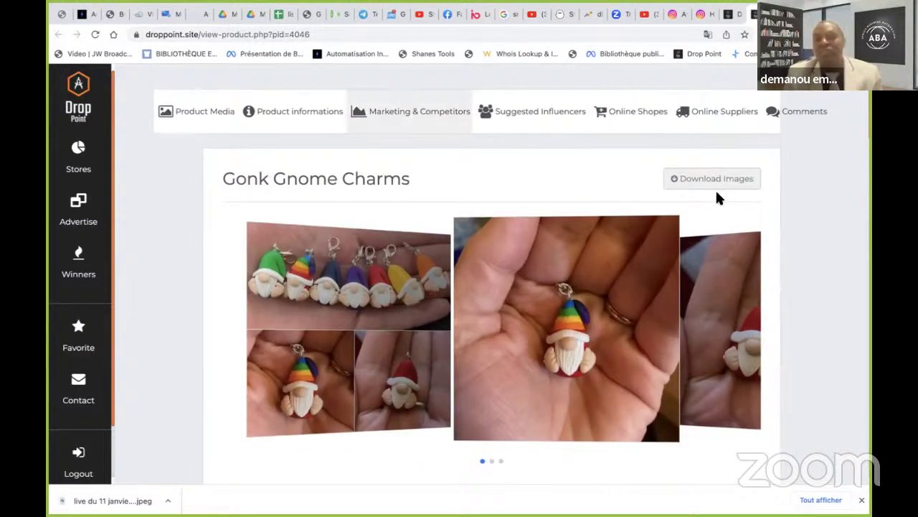
pyautogui.scroll(-2, 668, 191)
pyautogui.scroll(2, 684, 179)
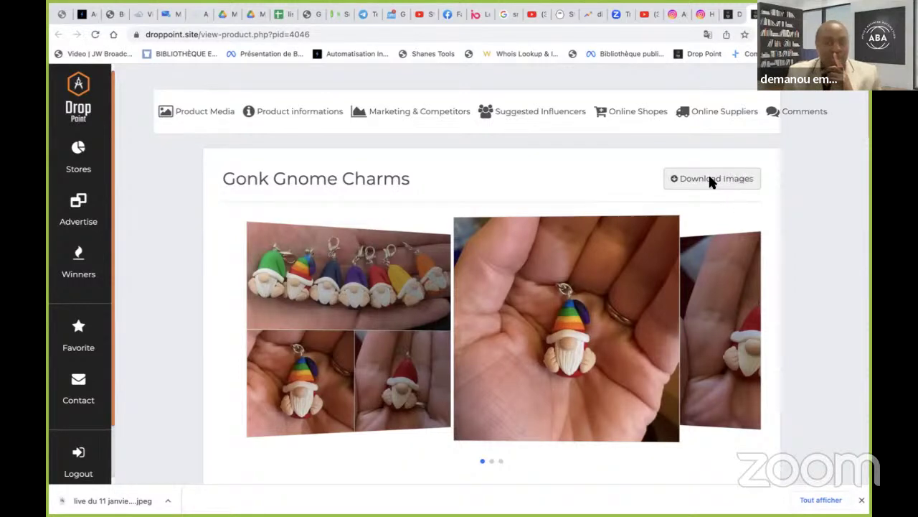
pyautogui.scroll(-10, 708, 173)
pyautogui.scroll(5, 547, 174)
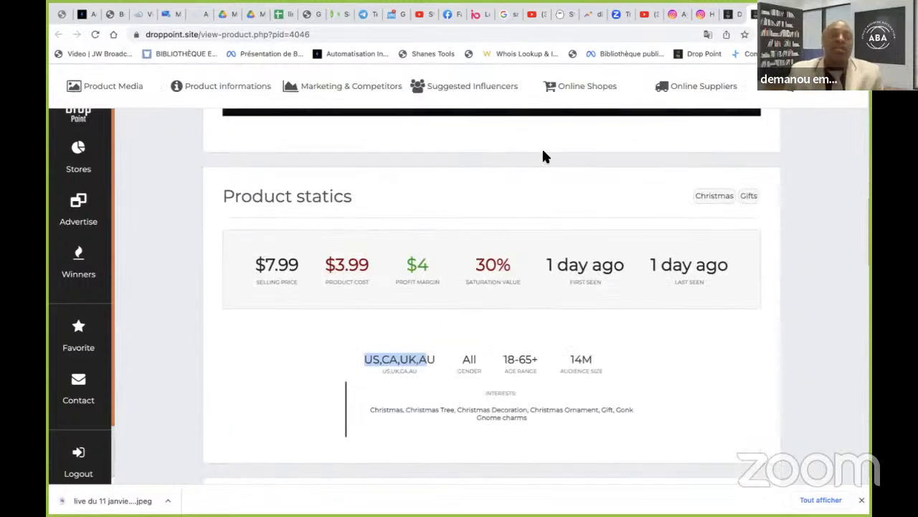
pyautogui.scroll(2, 86, 234)
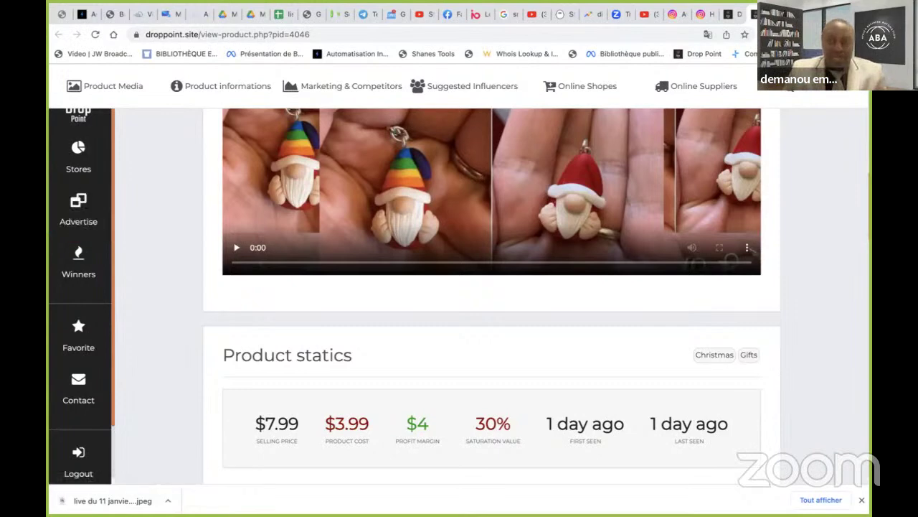
# Switch to the Meta Ad Library results for LONGRICH and stop sharing the screen
pyautogui.click(447, 13)
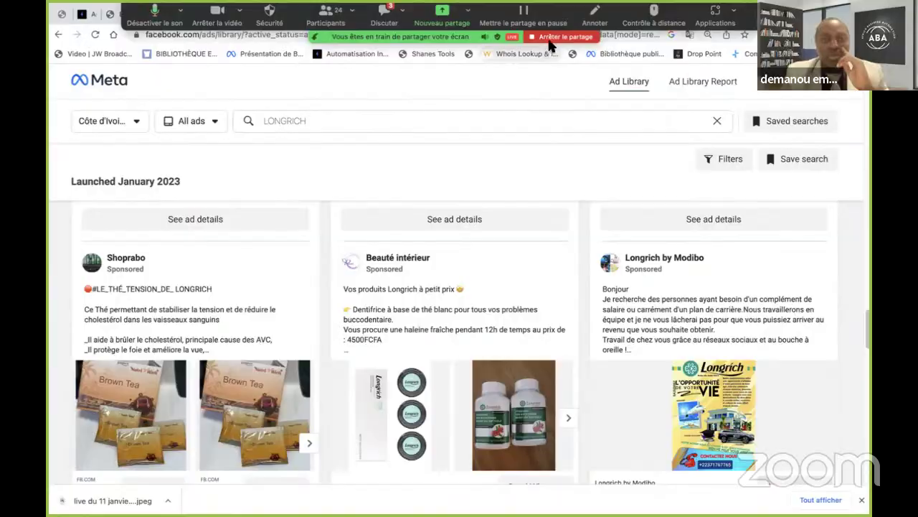
pyautogui.click(551, 37)
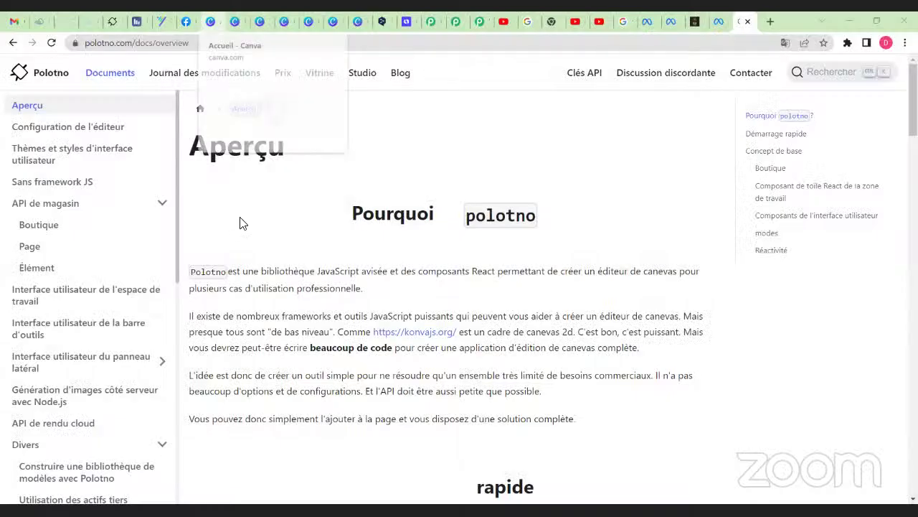
# Switch to Canva, browse its suggested design types back to the first ones, and create a new Infographie design
pyautogui.click(211, 21)
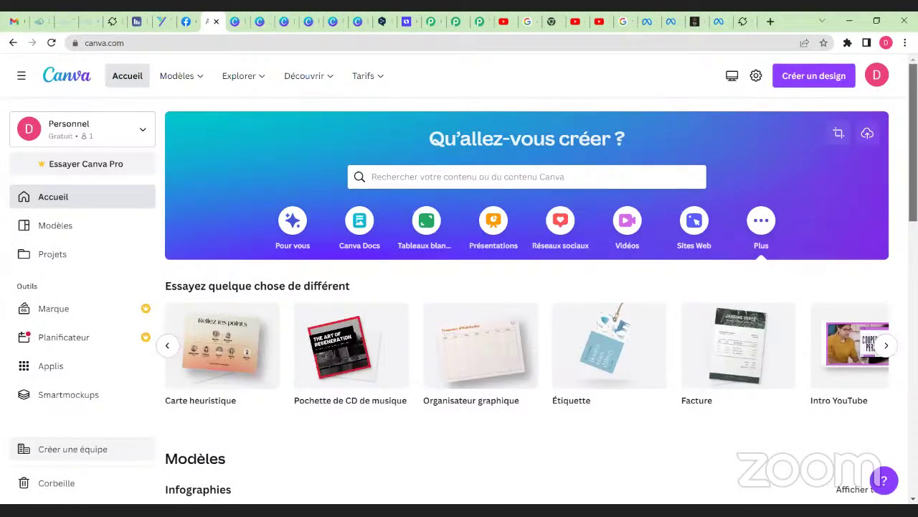
pyautogui.scroll(-3, 528, 287)
pyautogui.scroll(2, 772, 157)
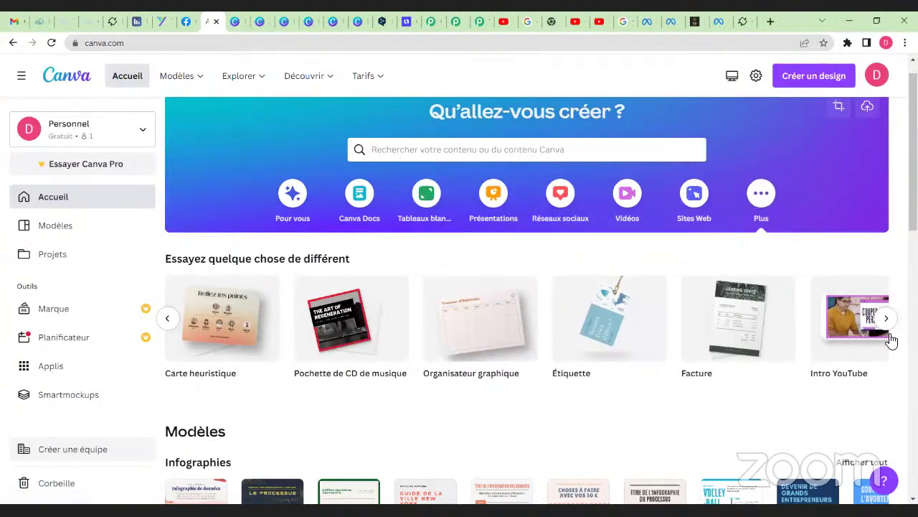
pyautogui.click(170, 319)
pyautogui.click(170, 320)
pyautogui.click(170, 319)
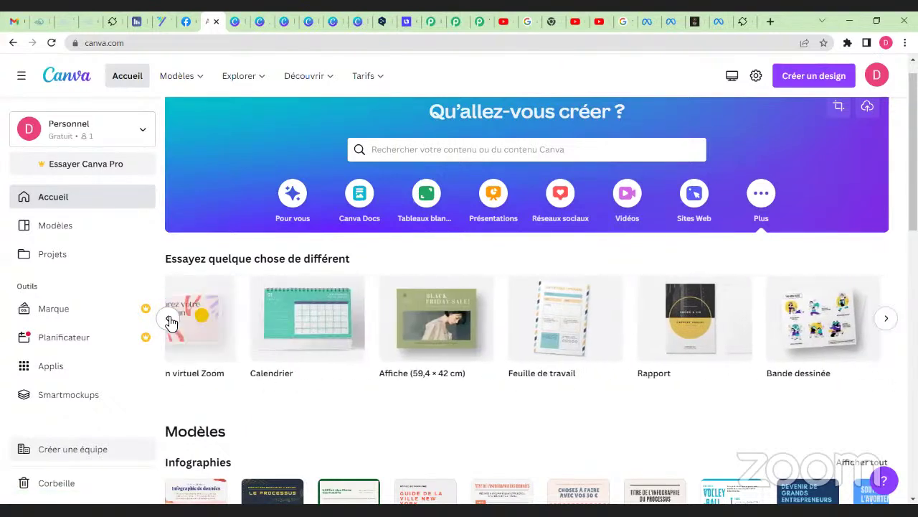
pyautogui.click(170, 319)
pyautogui.click(170, 320)
pyautogui.click(170, 320)
pyautogui.click(170, 319)
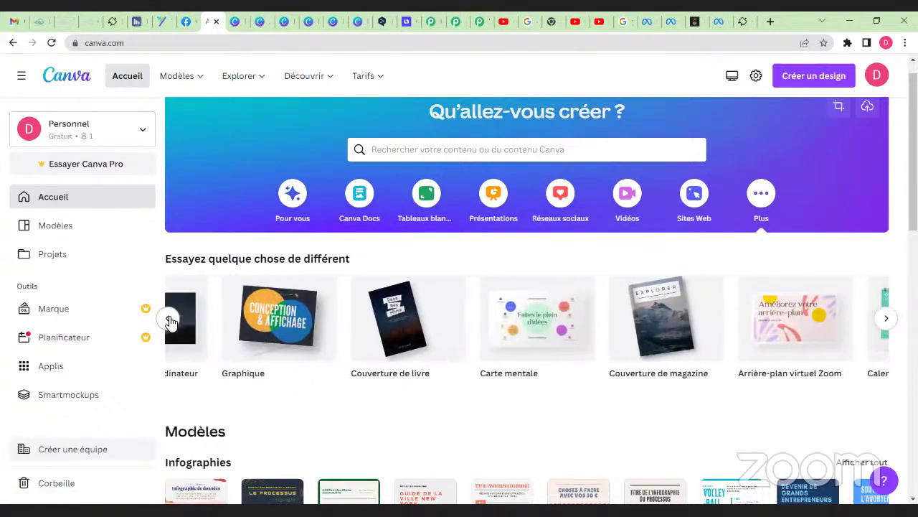
pyautogui.click(170, 319)
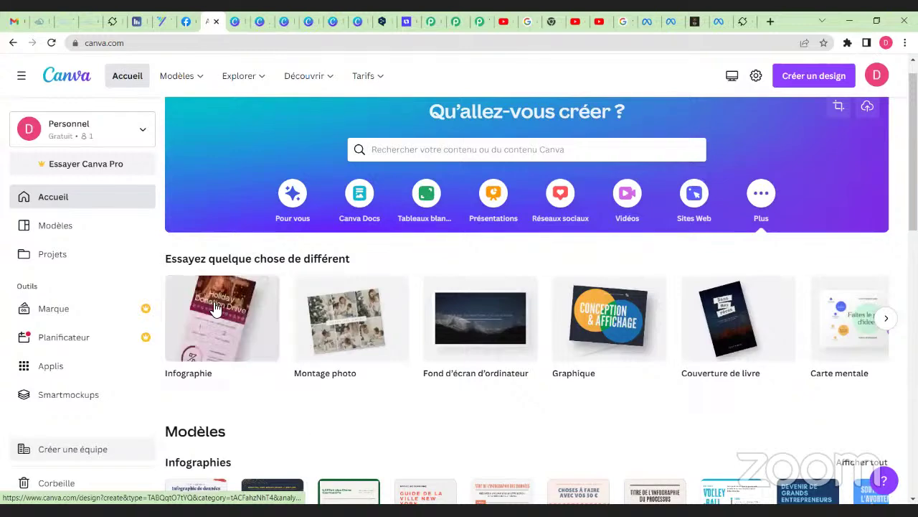
pyautogui.click(254, 324)
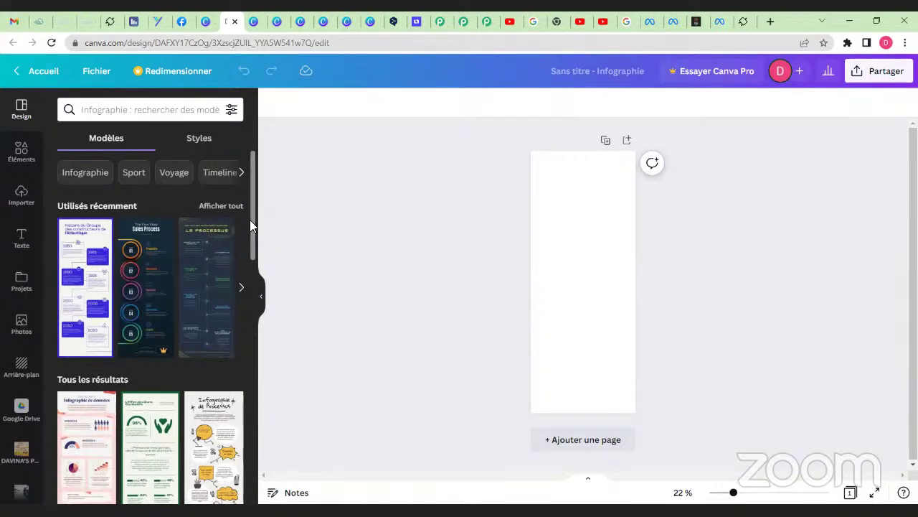
# Apply the recently used dark "Le Processus" template to the blank infographic page and enlarge the page to 86 %
pyautogui.moveTo(249, 220); pyautogui.dragTo(261, 197)
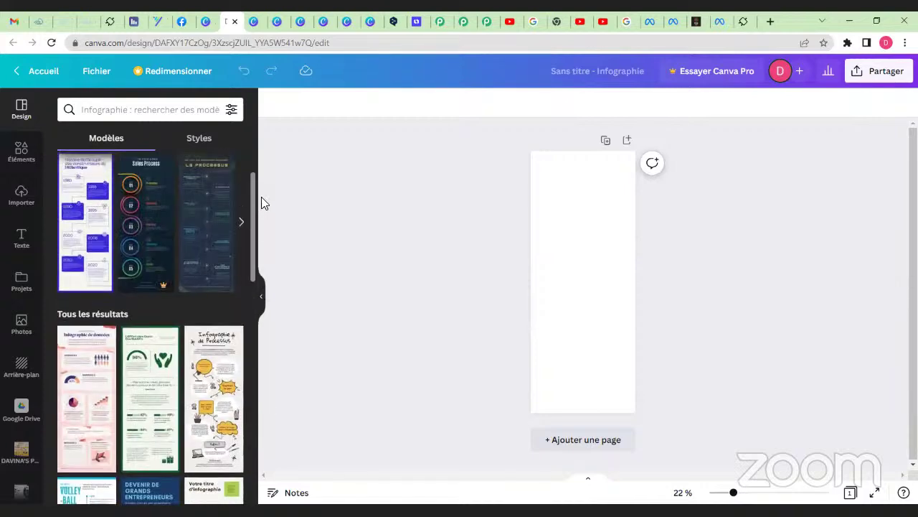
pyautogui.click(199, 268)
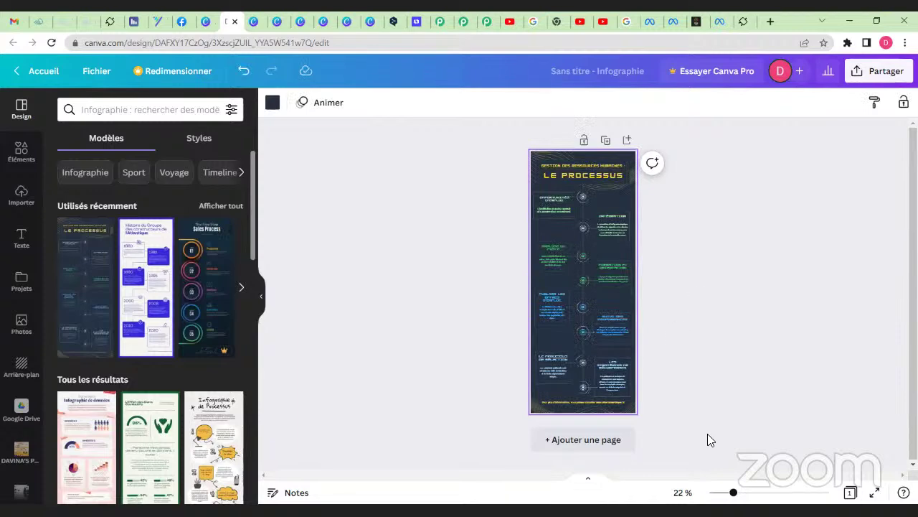
pyautogui.moveTo(733, 495); pyautogui.dragTo(782, 497)
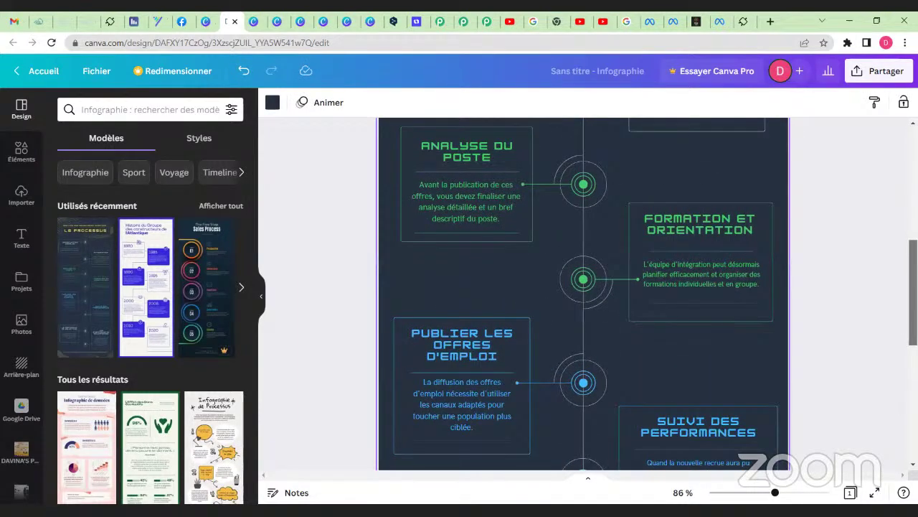
# Examine the "Le Processus" infographic from its title through all recruitment stages and back up to the first ones
pyautogui.scroll(2, 583, 294)
pyautogui.scroll(3, 582, 294)
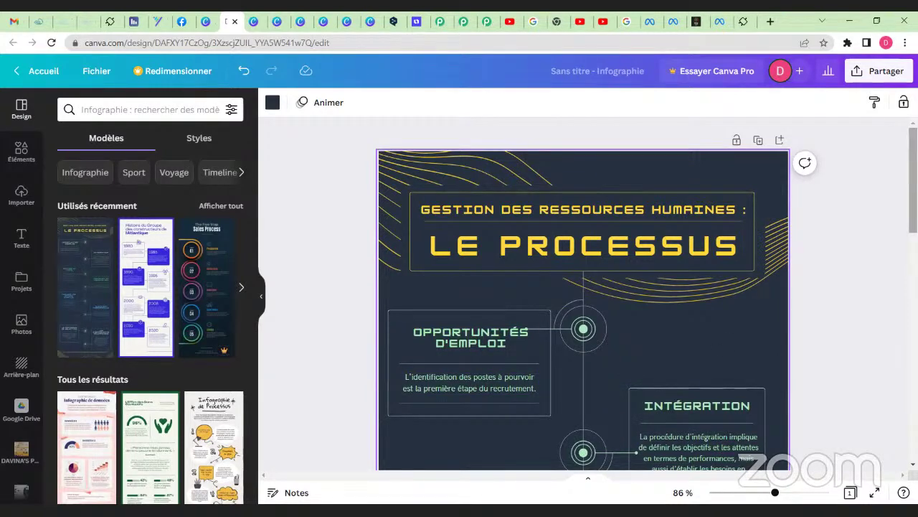
pyautogui.scroll(-5, 582, 295)
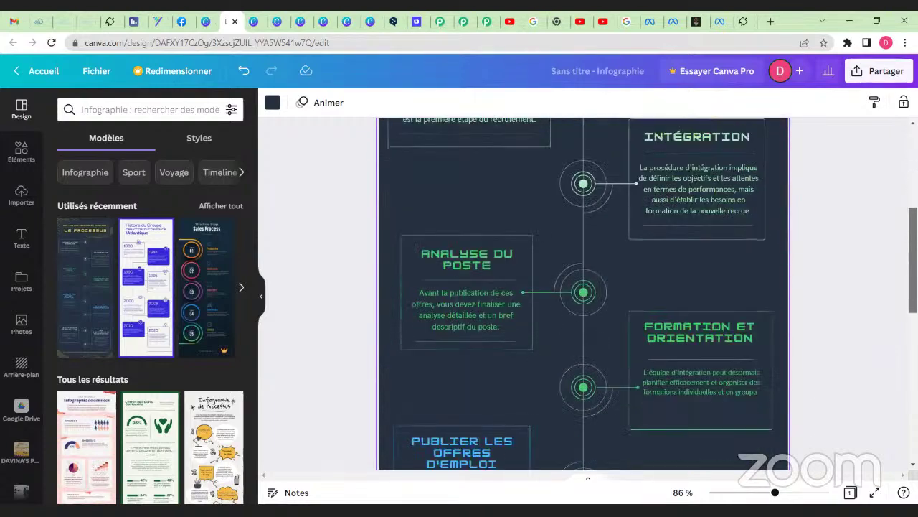
pyautogui.scroll(-7, 582, 294)
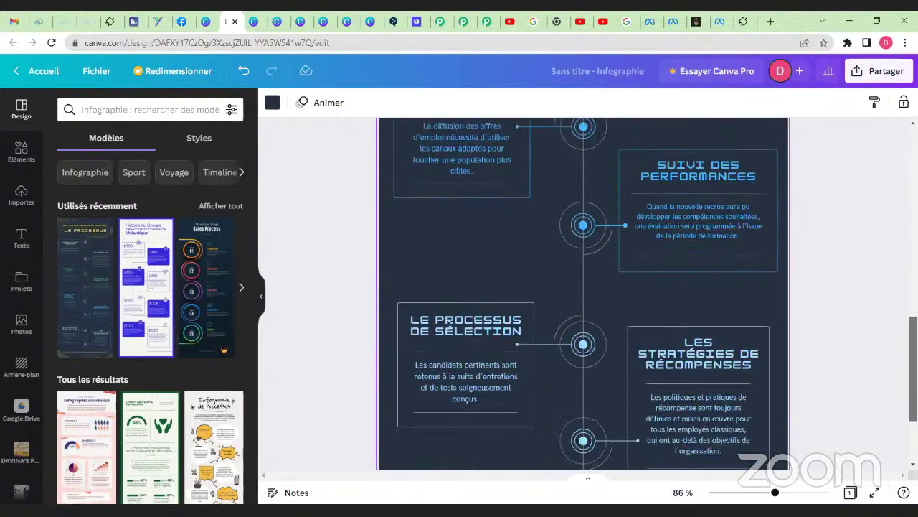
pyautogui.scroll(-3, 583, 295)
pyautogui.scroll(10, 582, 294)
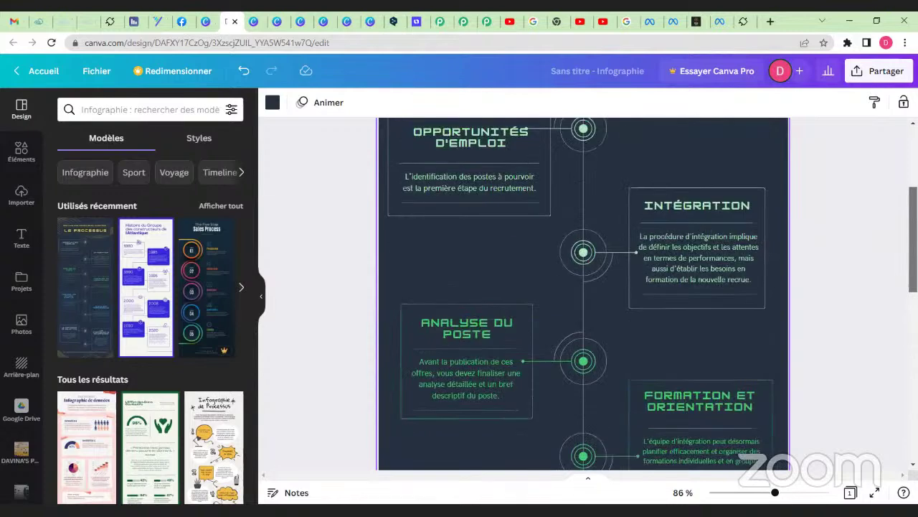
pyautogui.scroll(2, 582, 294)
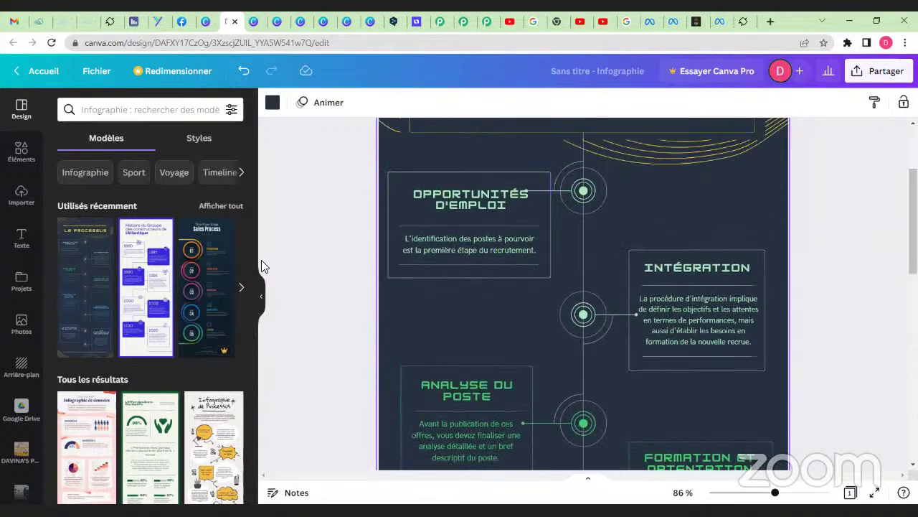
# Apply the first page of the "Vert et Gris Simple Informationnel Infographie" template to the infographic page
pyautogui.moveTo(253, 241); pyautogui.dragTo(255, 264)
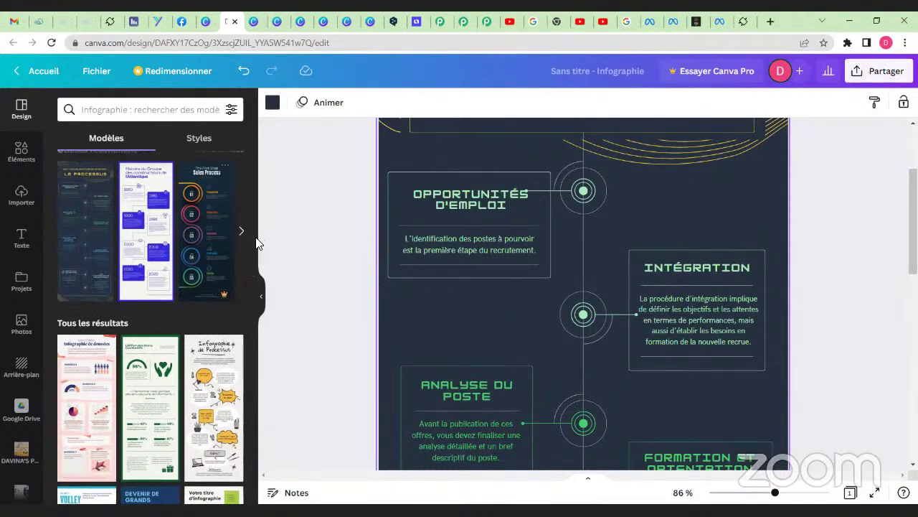
pyautogui.moveTo(252, 236); pyautogui.dragTo(261, 336)
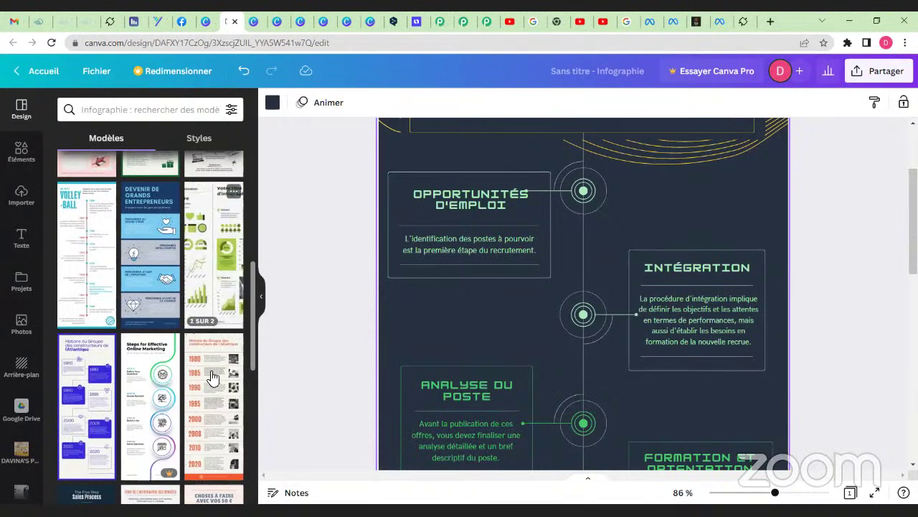
pyautogui.click(215, 256)
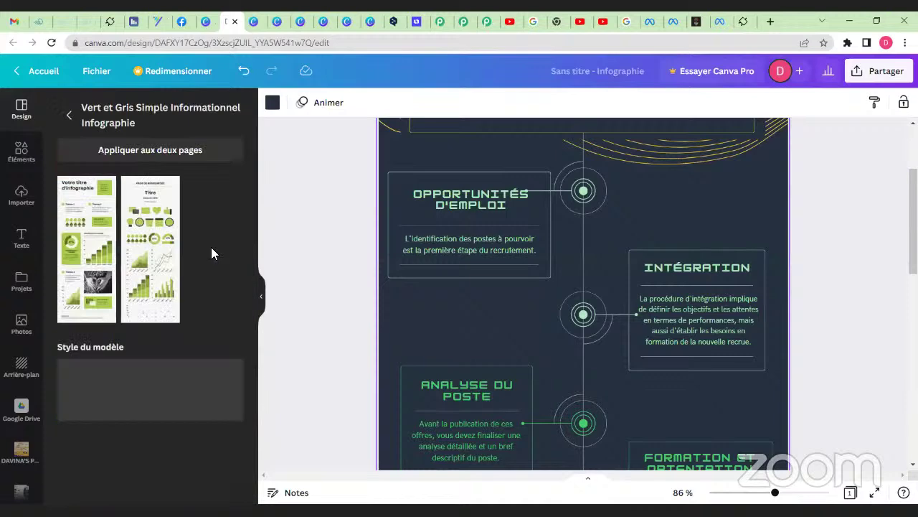
pyautogui.click(89, 245)
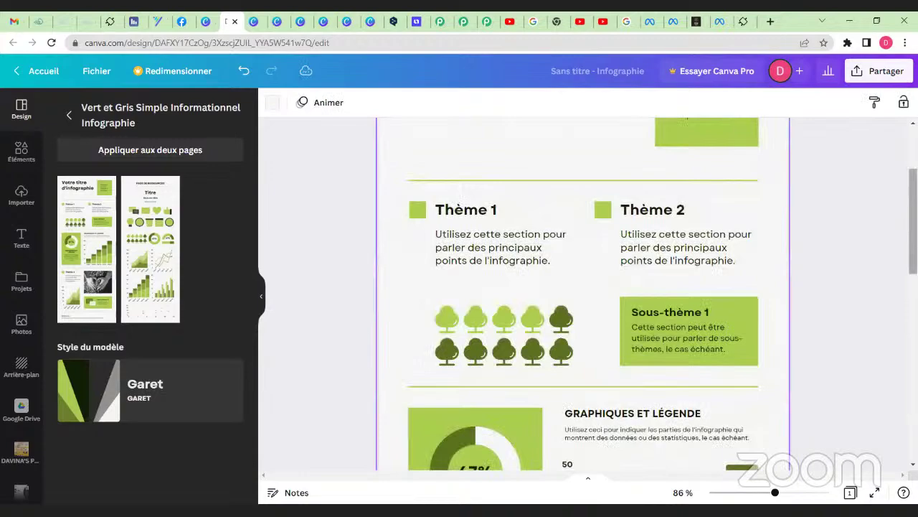
# Examine the green infographic's title, themes, charts and photo sections on the page
pyautogui.scroll(-5, 583, 294)
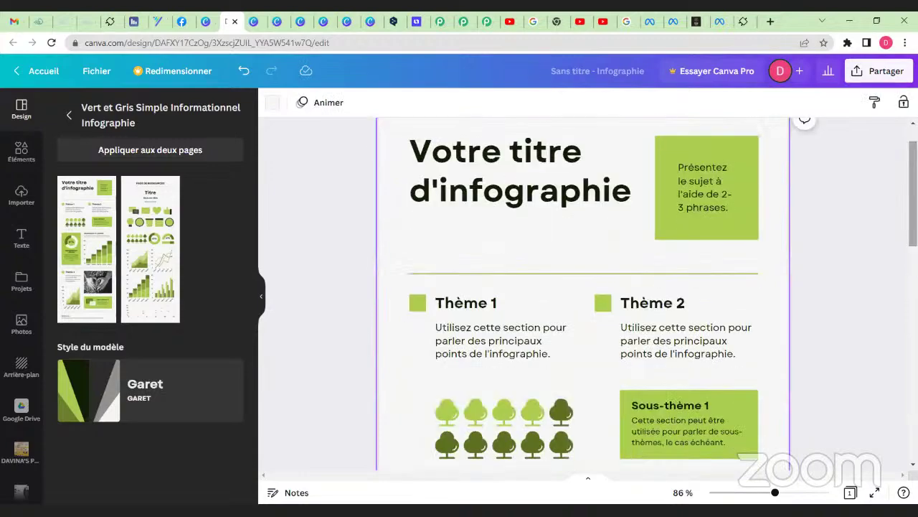
pyautogui.scroll(-5, 583, 294)
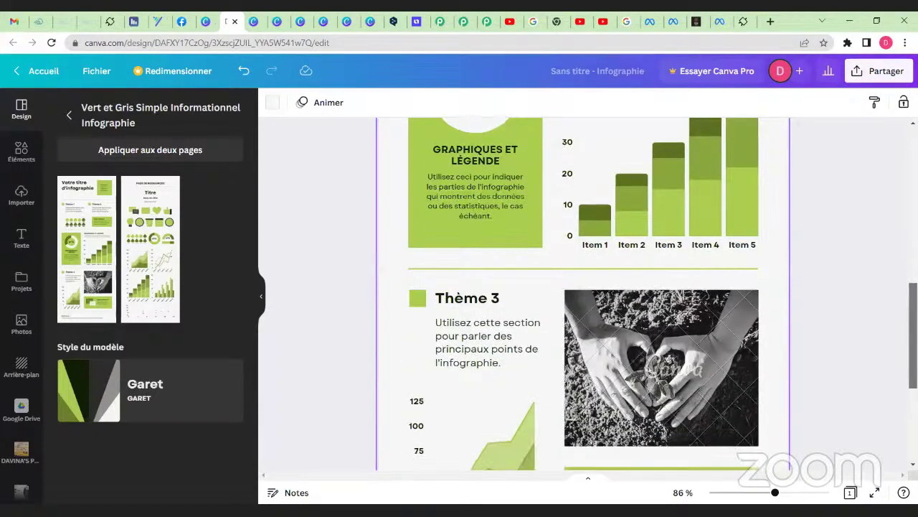
pyautogui.scroll(6, 583, 294)
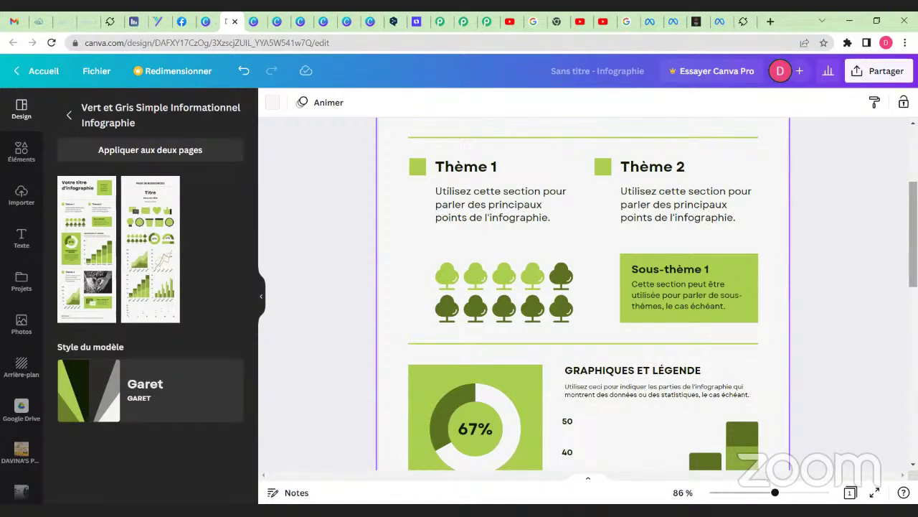
pyautogui.scroll(-3, 582, 294)
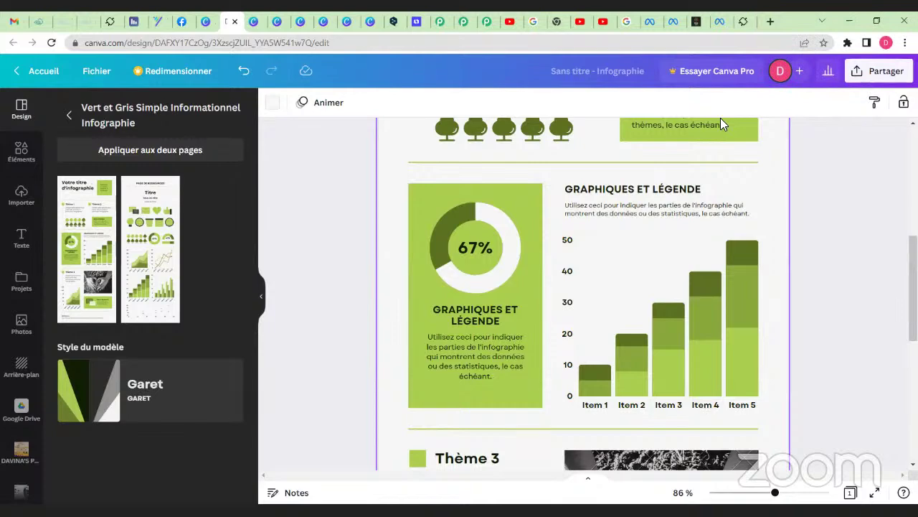
# Return to the Canva home page, browse the suggested design types, and create a new Montage photo design
pyautogui.click(206, 22)
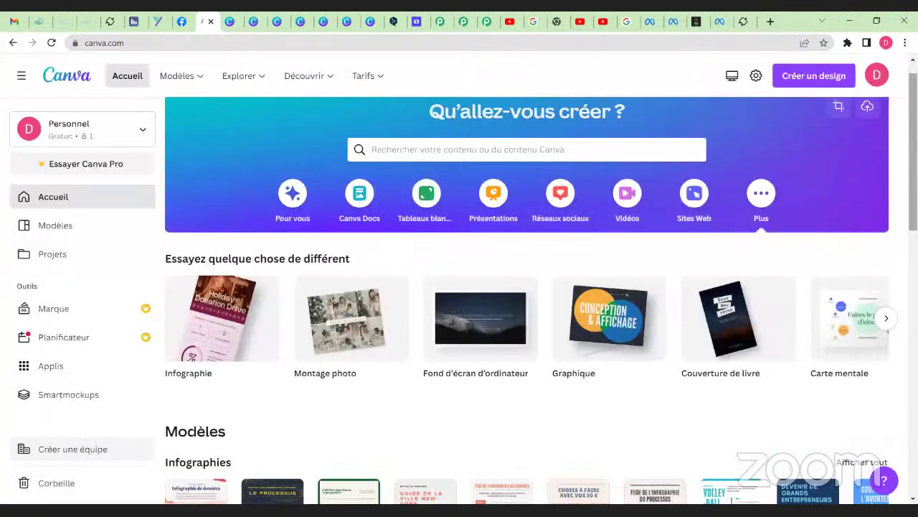
pyautogui.click(888, 320)
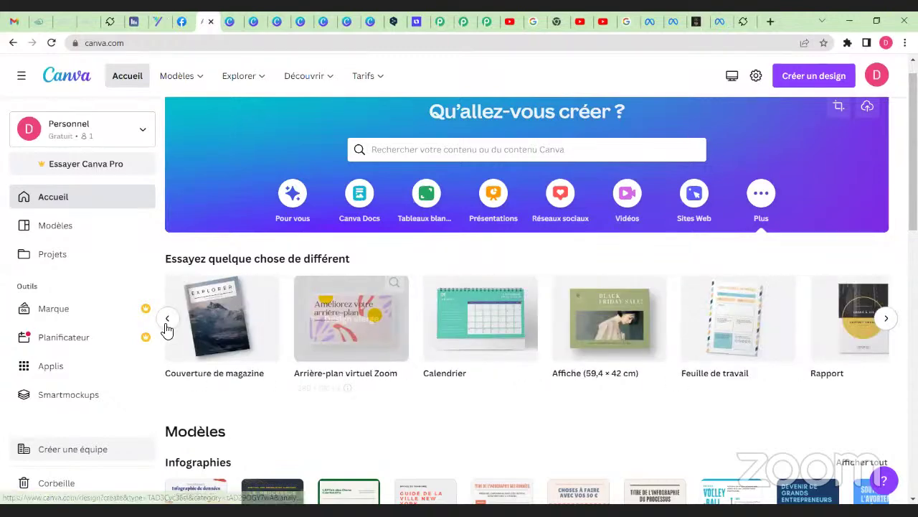
pyautogui.click(166, 323)
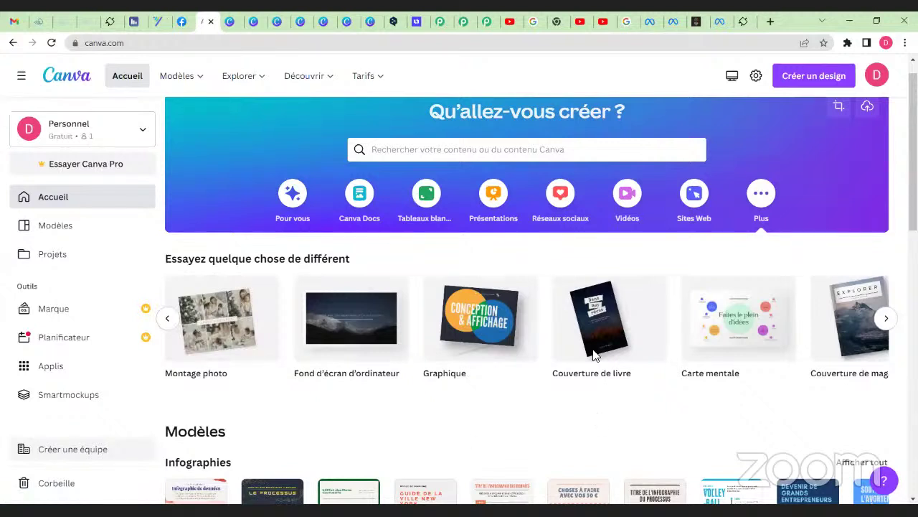
pyautogui.moveTo(605, 321)
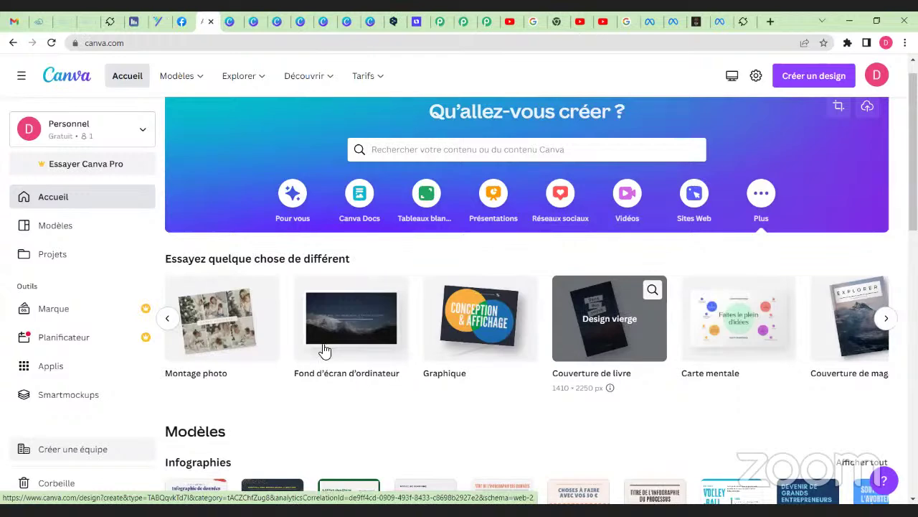
pyautogui.moveTo(442, 396)
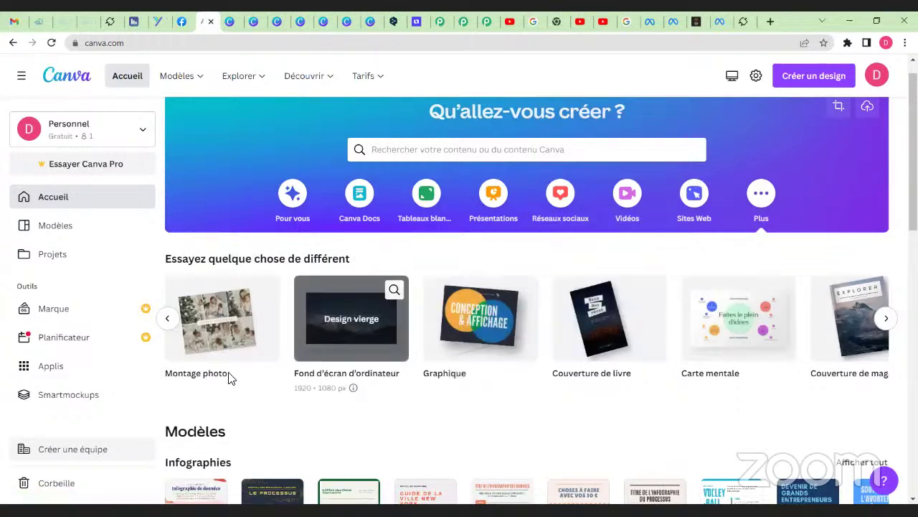
pyautogui.moveTo(225, 321)
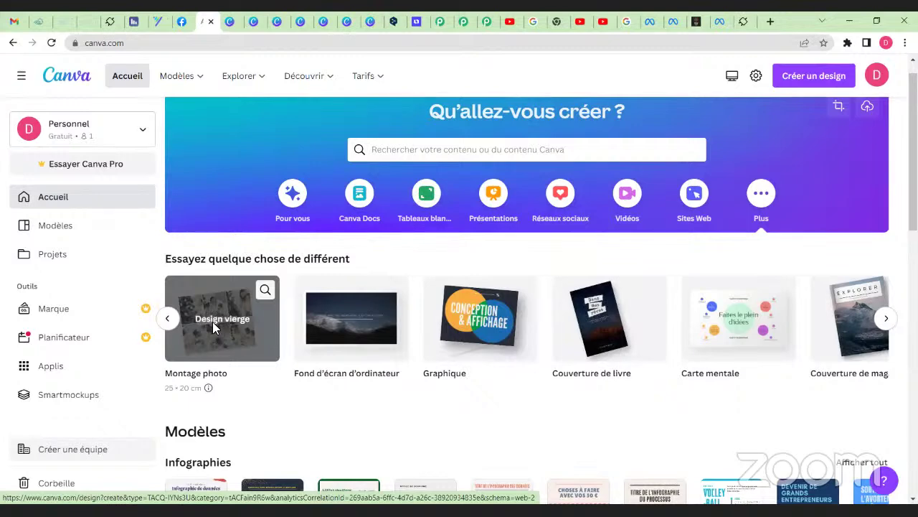
pyautogui.click(212, 321)
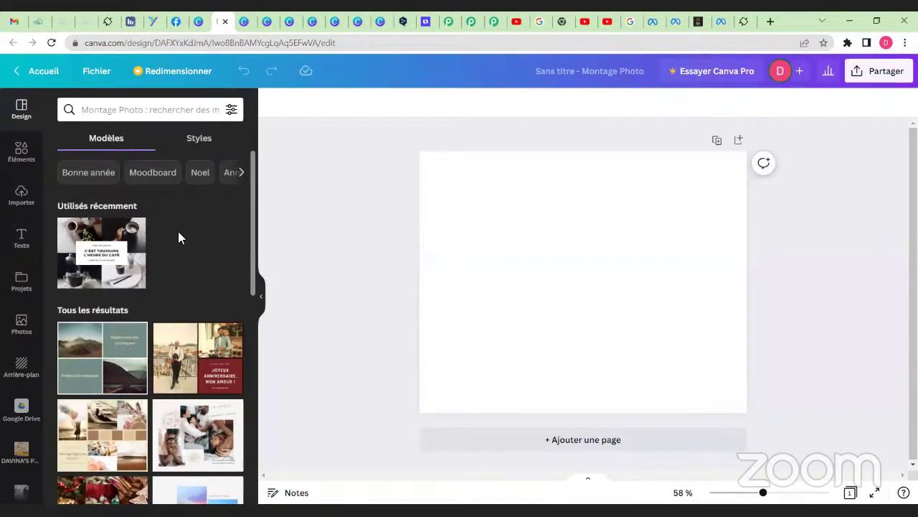
# Apply the beige "Nouvelle collection été 2020" template to the photo montage and browse the uploaded images to the bean photos
pyautogui.click(108, 438)
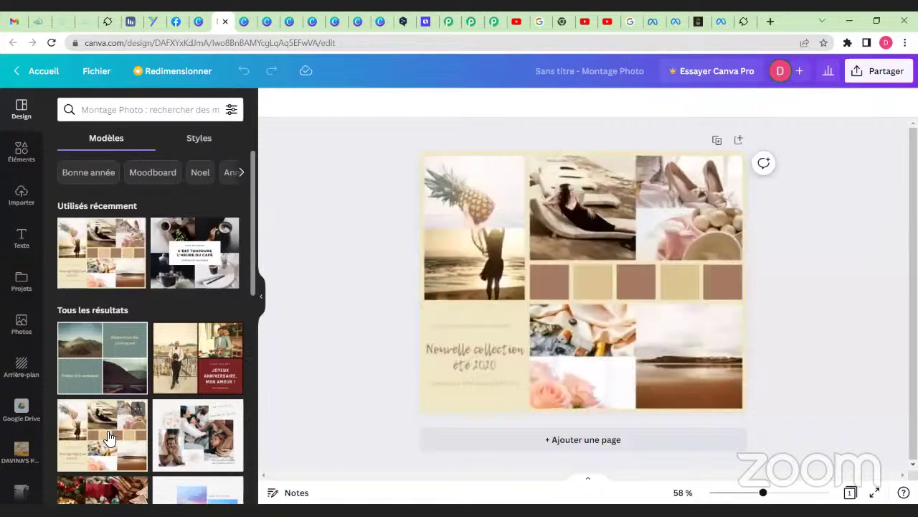
pyautogui.click(486, 208)
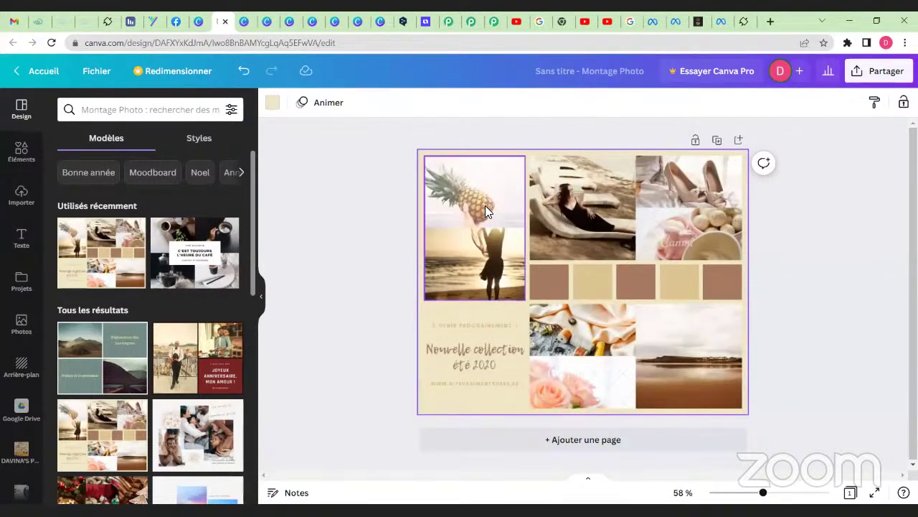
pyautogui.click(485, 205)
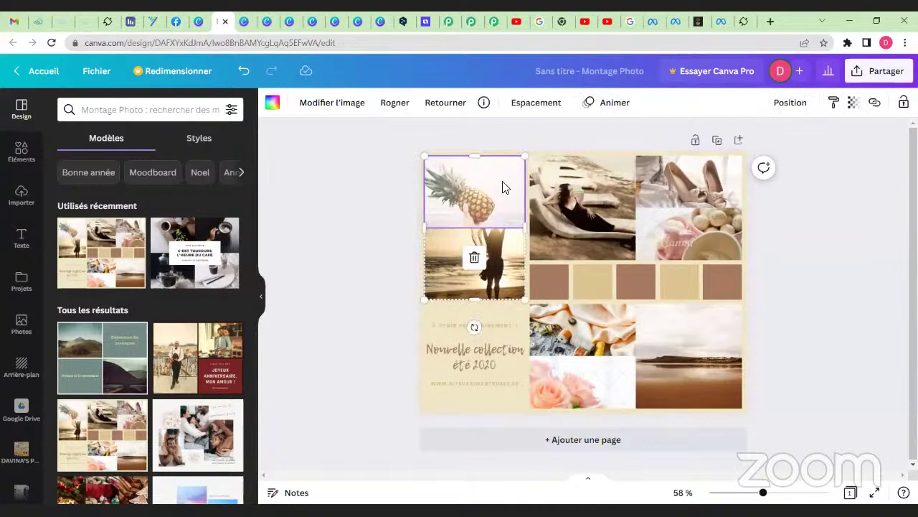
pyautogui.click(619, 192)
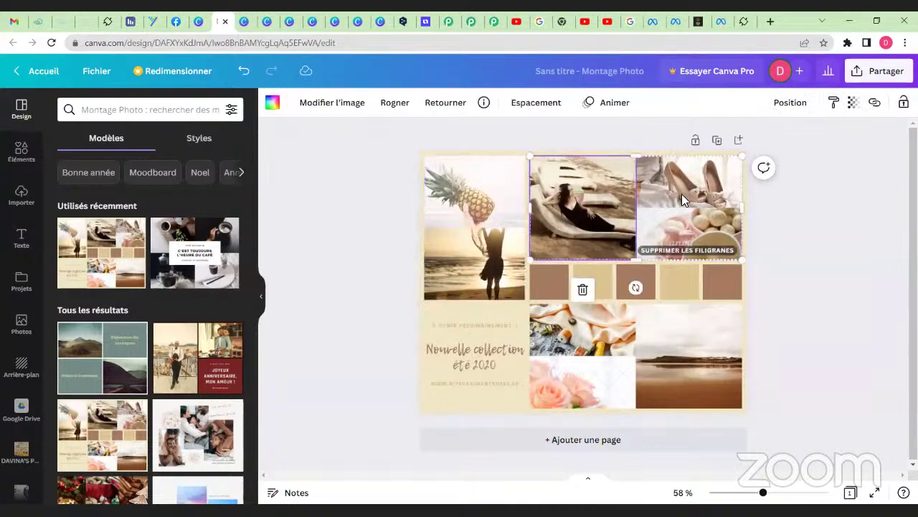
pyautogui.click(22, 192)
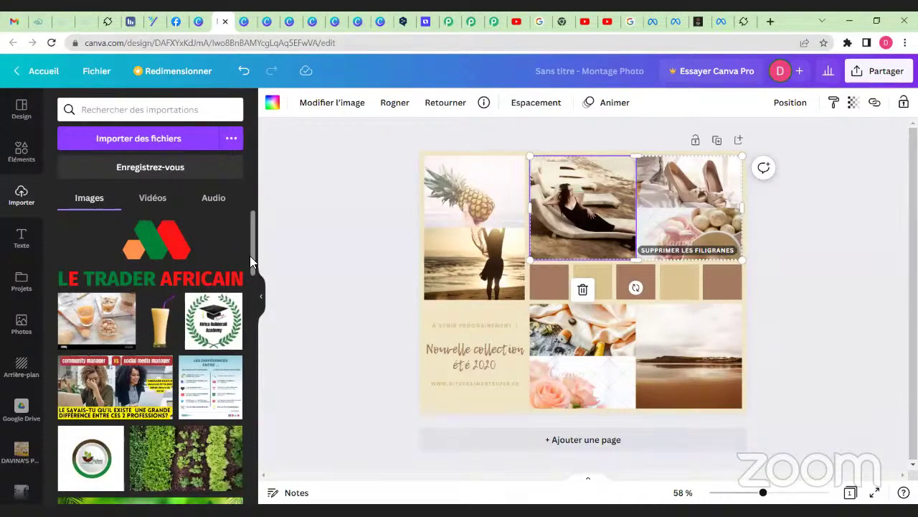
pyautogui.moveTo(250, 256); pyautogui.dragTo(253, 320)
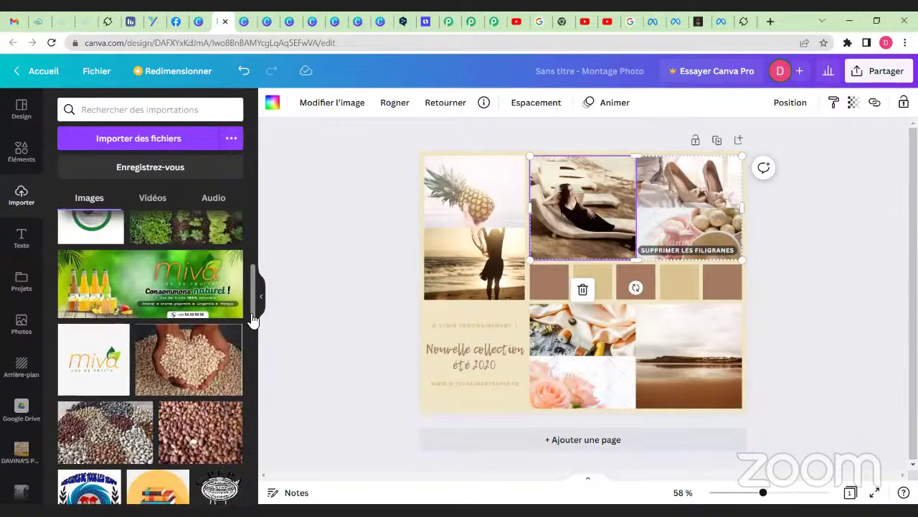
# Try to place the uploaded photo of hands holding beans over the montage, and delete it from the page
pyautogui.click(189, 363)
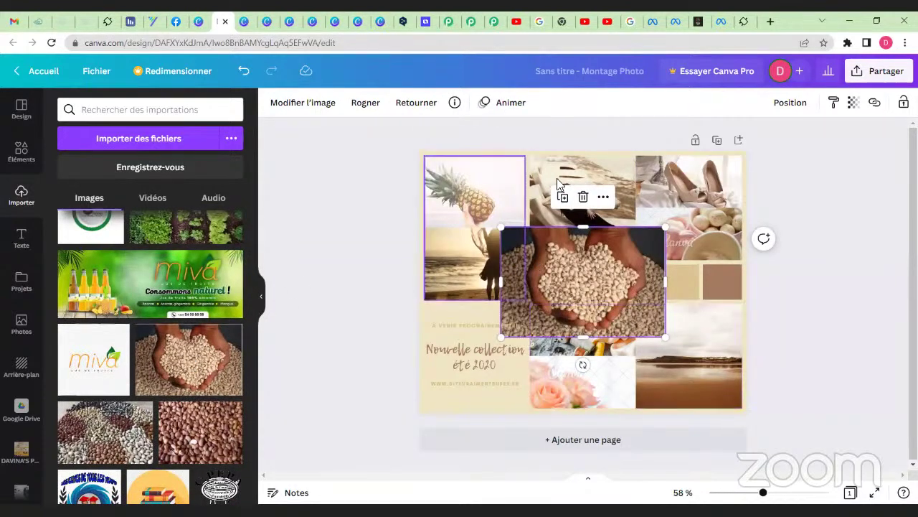
pyautogui.click(693, 197)
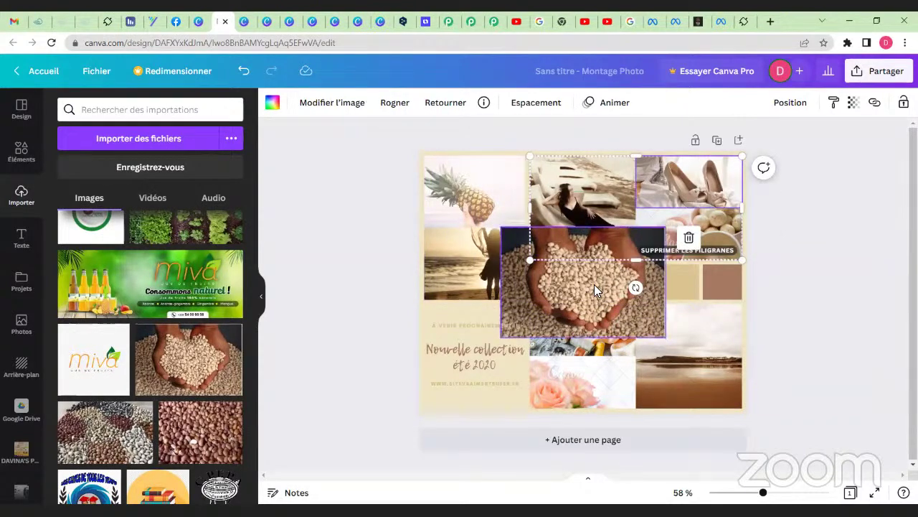
pyautogui.moveTo(594, 284); pyautogui.dragTo(407, 334)
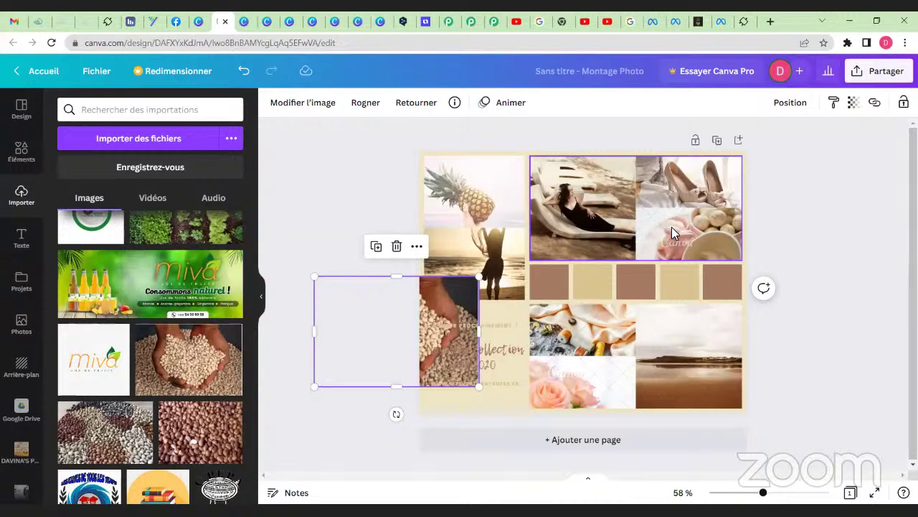
pyautogui.press('Delete')
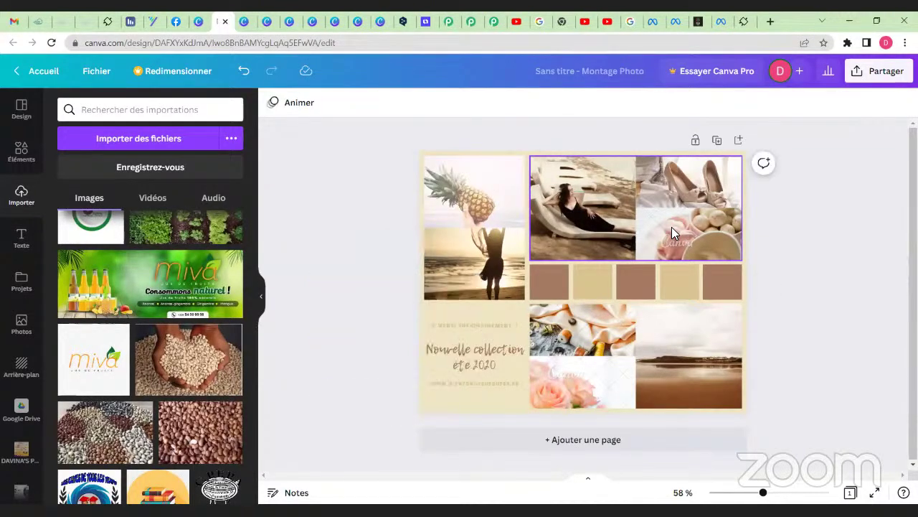
# Empty three montage frames: the one under the shoes, the pink flowers, and the food picture above them
pyautogui.click(633, 209)
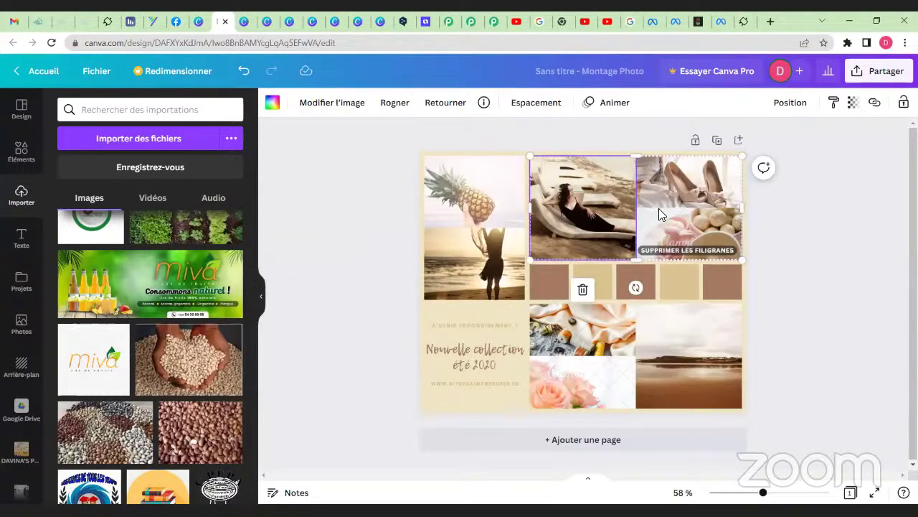
pyautogui.click(659, 209)
pyautogui.press('Delete')
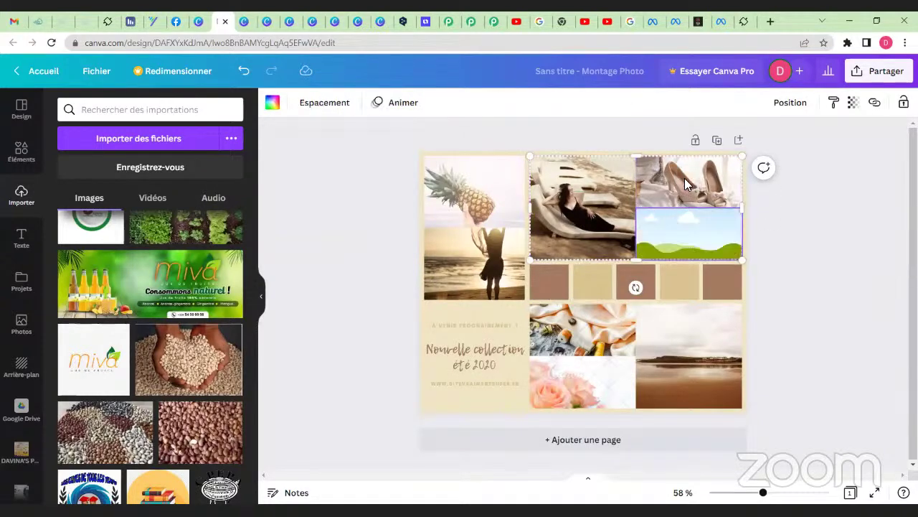
pyautogui.click(593, 376)
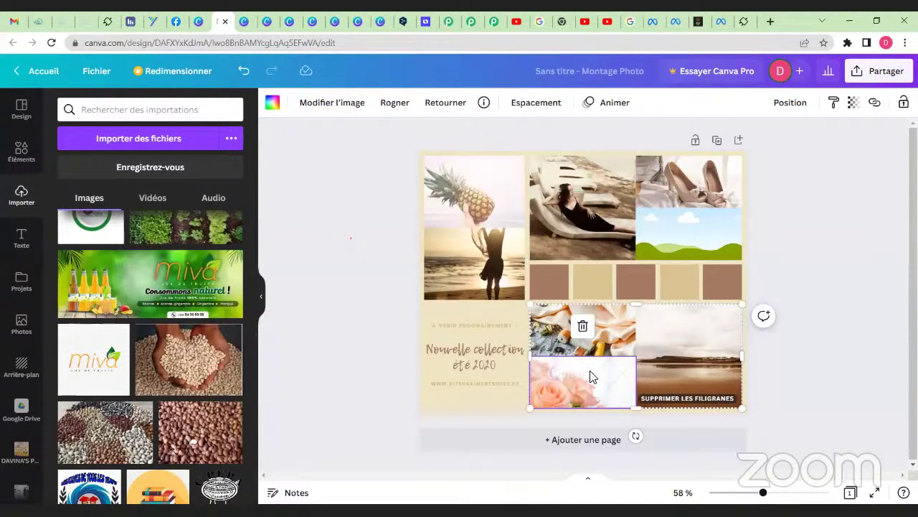
pyautogui.press('Delete')
pyautogui.click(593, 334)
pyautogui.press('Delete')
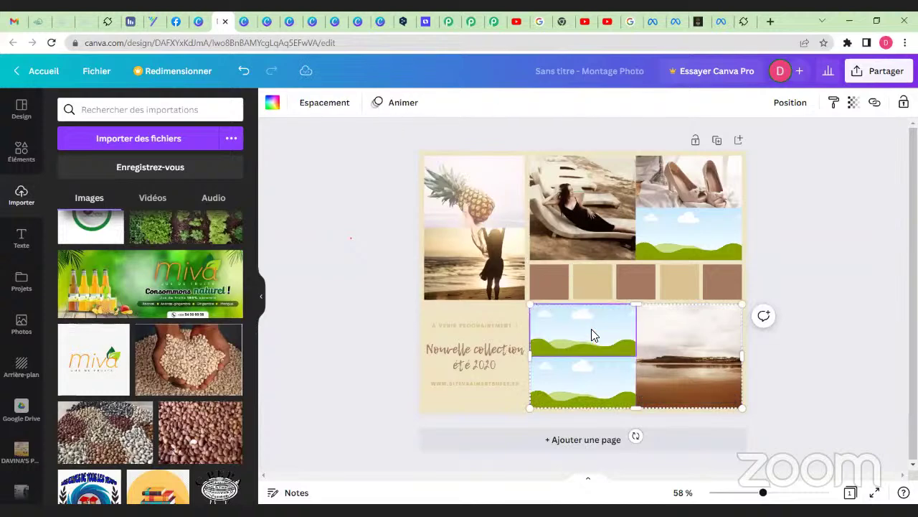
# Fill the empty frame under the shoes with the hands-and-beans photo and the former flower frame with the books illustration
pyautogui.click(178, 353)
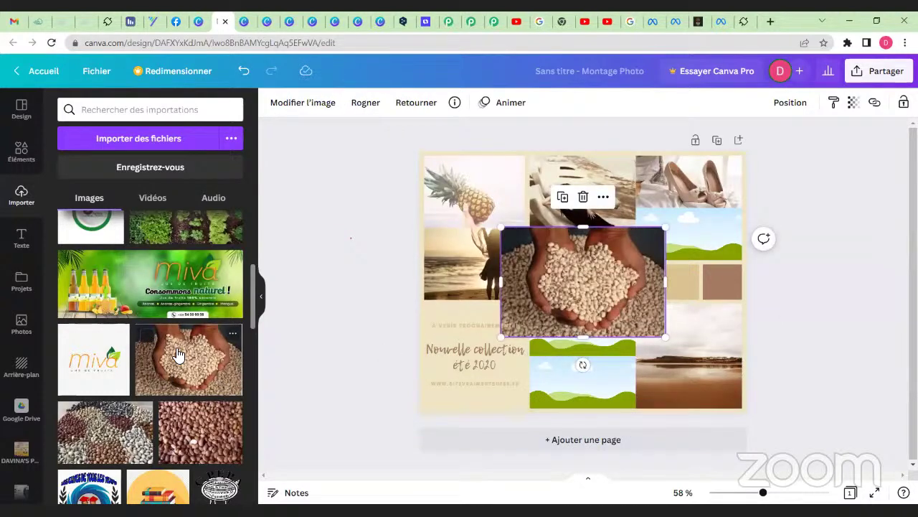
pyautogui.moveTo(603, 269); pyautogui.dragTo(665, 241)
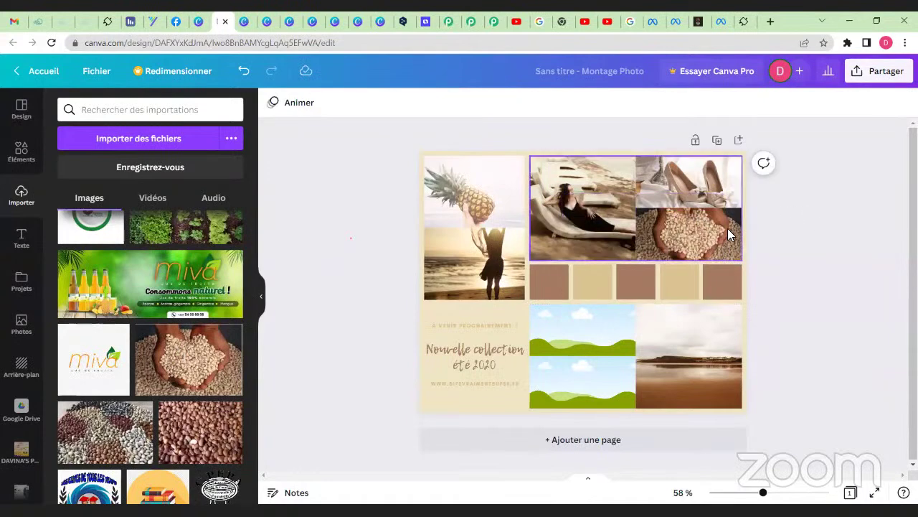
pyautogui.click(399, 297)
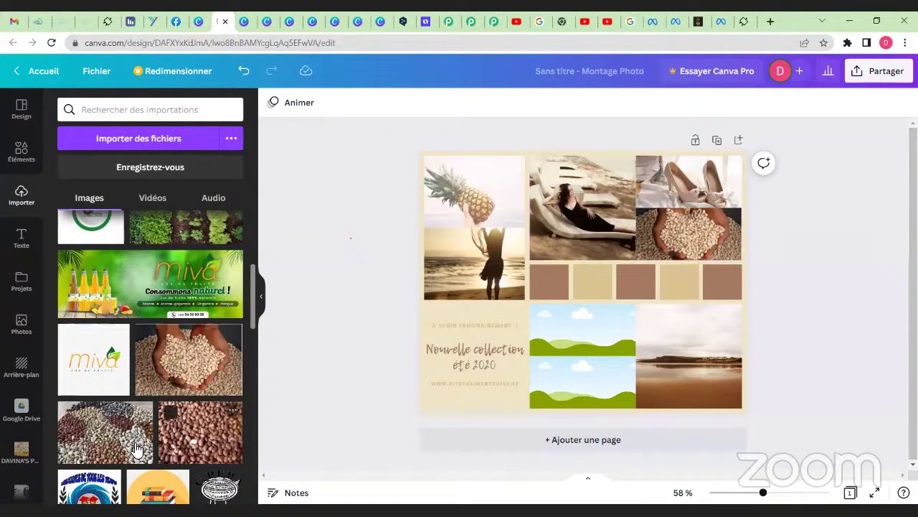
pyautogui.click(159, 491)
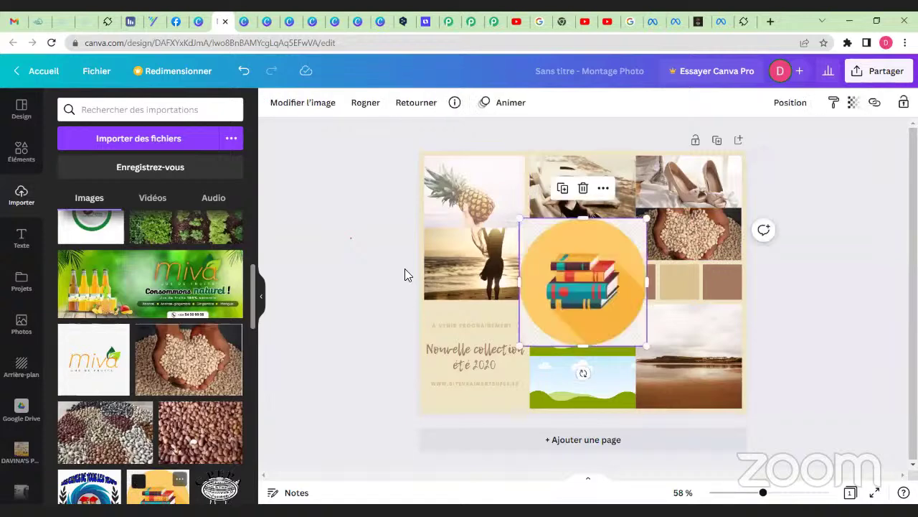
pyautogui.moveTo(603, 296); pyautogui.dragTo(602, 357)
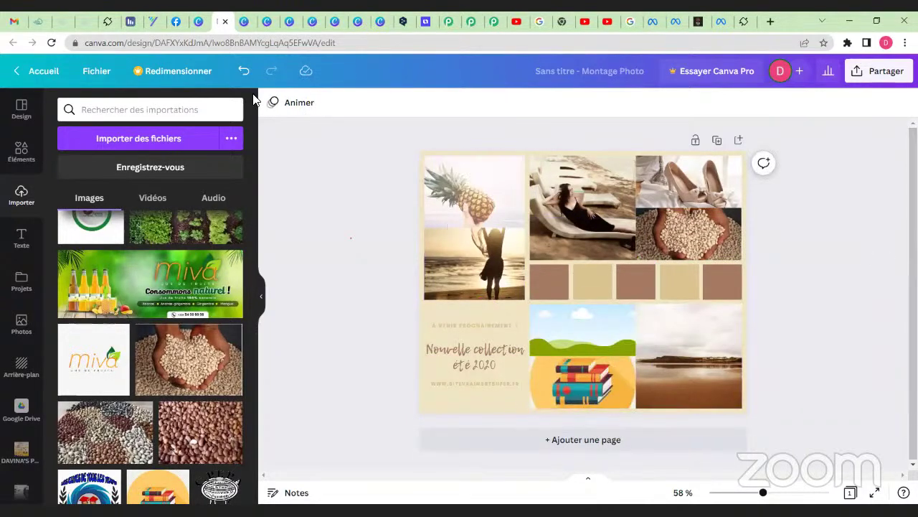
# Return to the Canva home page, browse further suggested design types, and create a new Rapport design
pyautogui.click(199, 22)
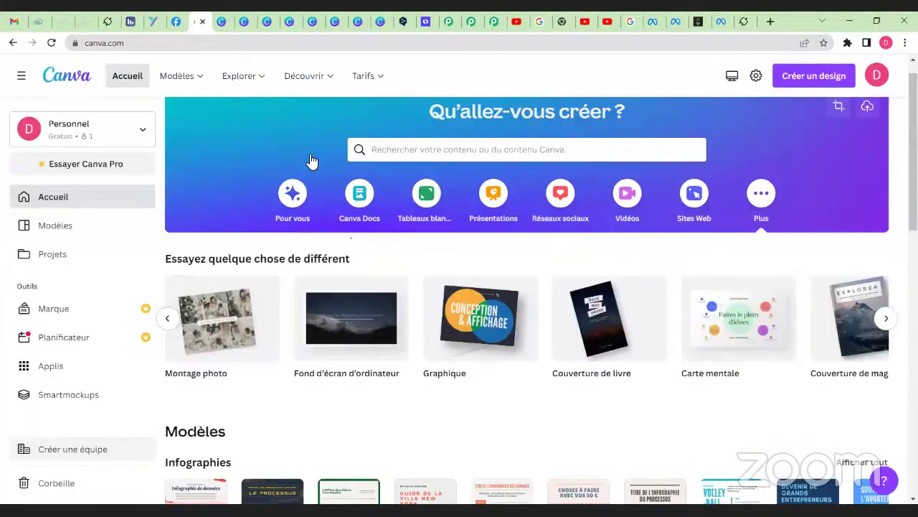
pyautogui.click(887, 320)
pyautogui.click(887, 320)
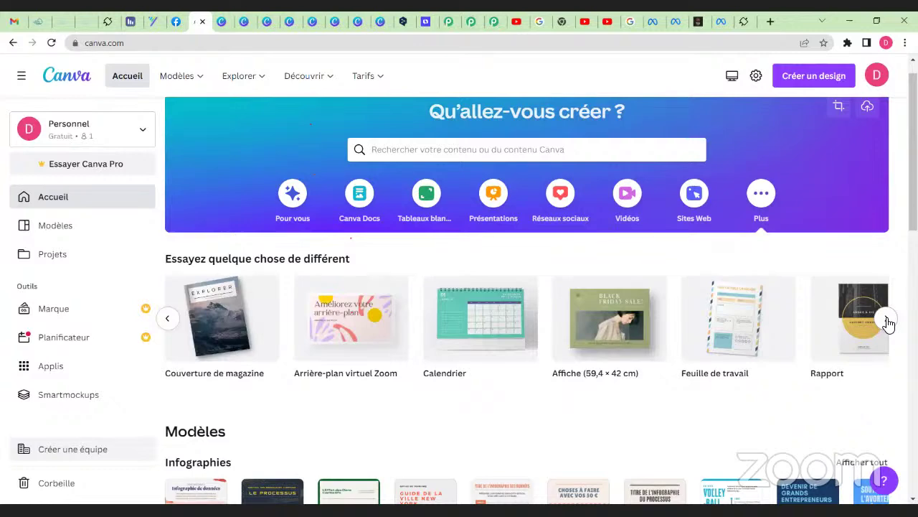
pyautogui.click(887, 321)
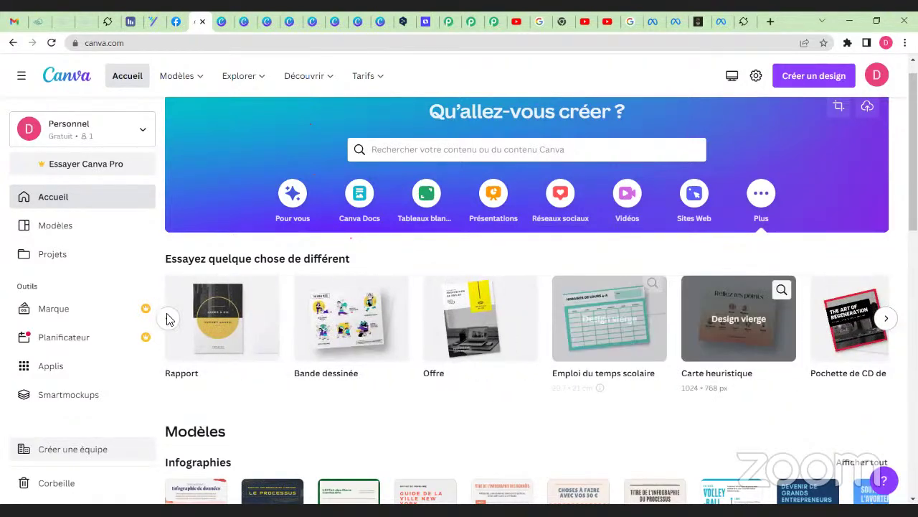
pyautogui.click(224, 317)
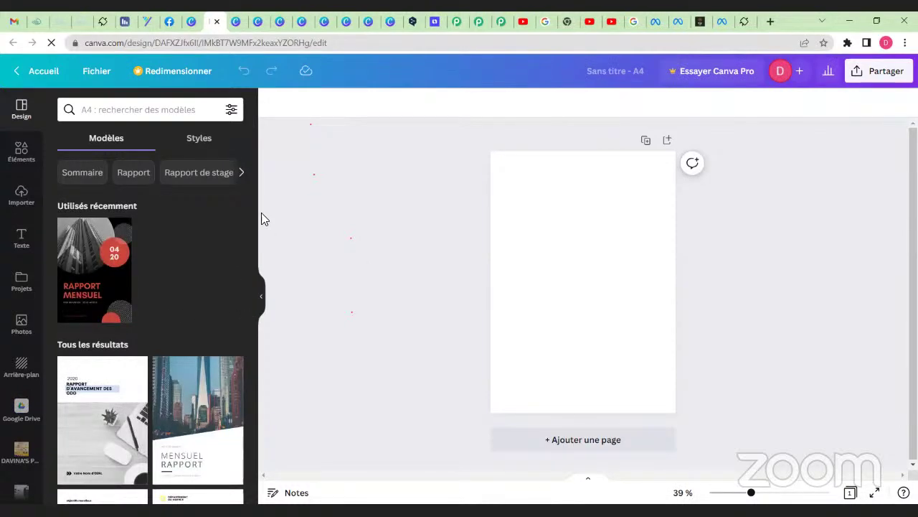
# Apply the Rouge Noir Cercles Mensuel Rapport cover to the blank page and add its Développement Financier Mensuel layout as page 2
pyautogui.scroll(-3, 254, 206)
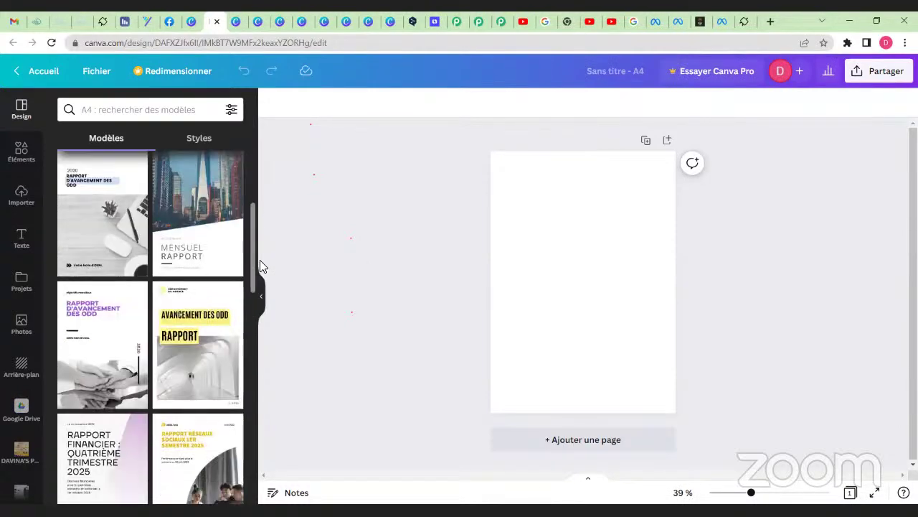
pyautogui.scroll(3, 255, 206)
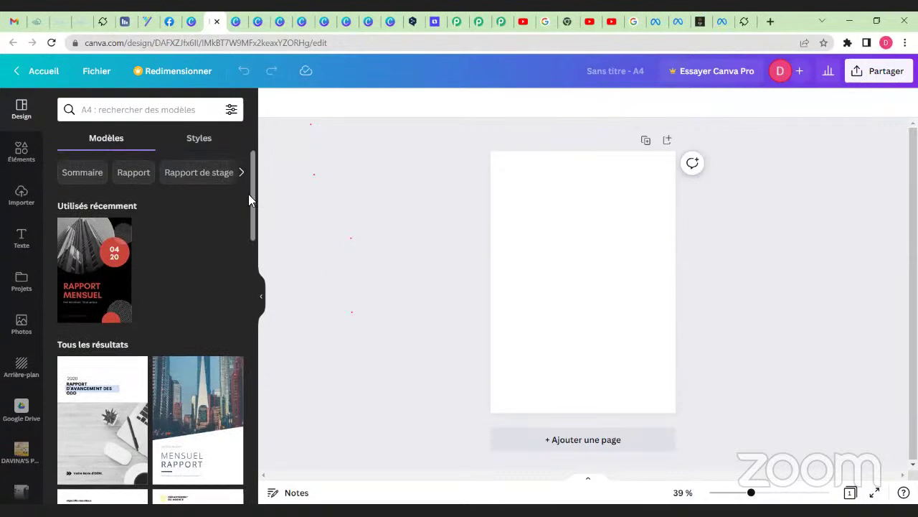
pyautogui.scroll(-5, 251, 198)
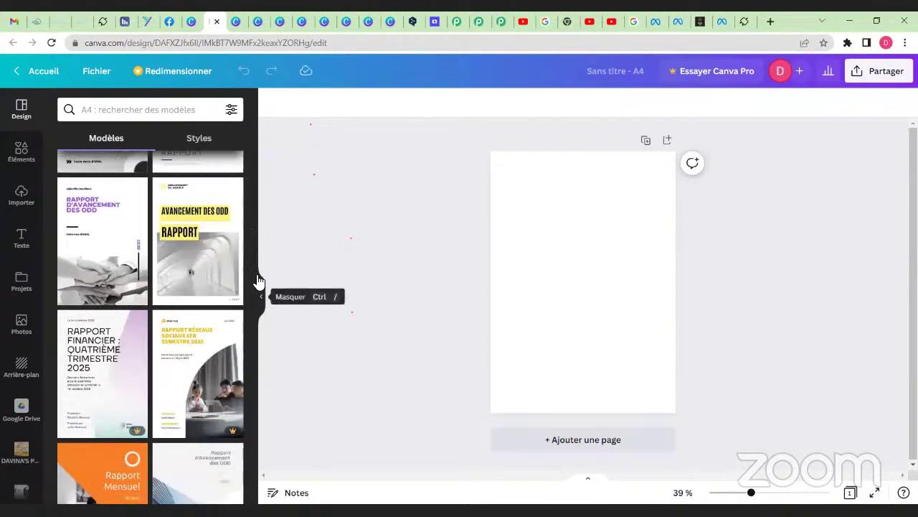
pyautogui.scroll(-3, 257, 316)
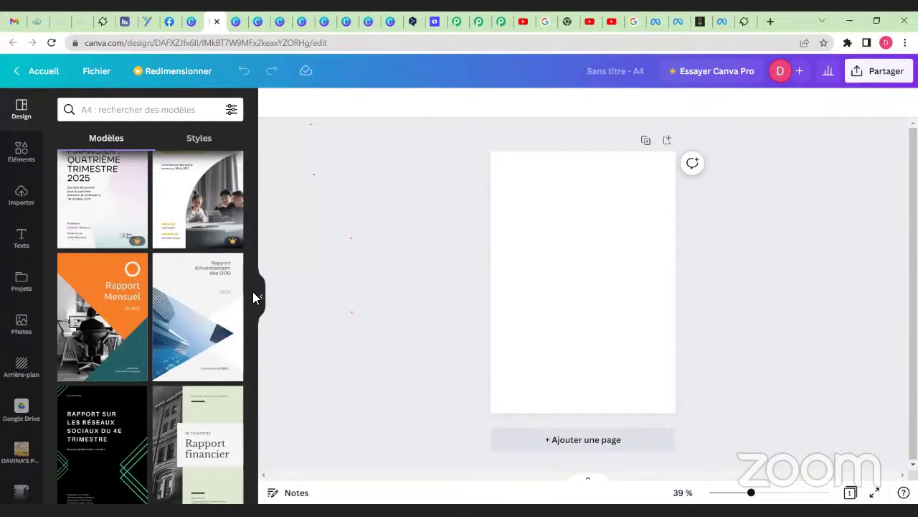
pyautogui.scroll(-5, 261, 378)
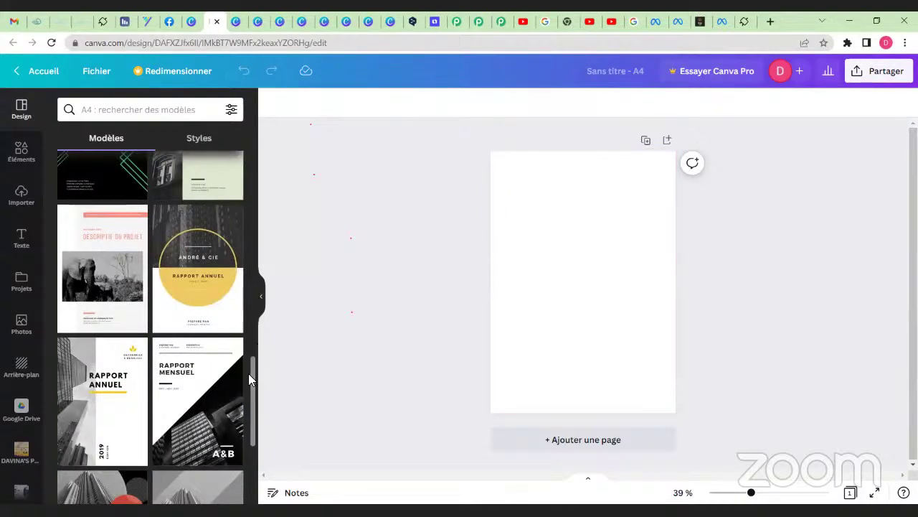
pyautogui.moveTo(252, 375); pyautogui.dragTo(256, 447)
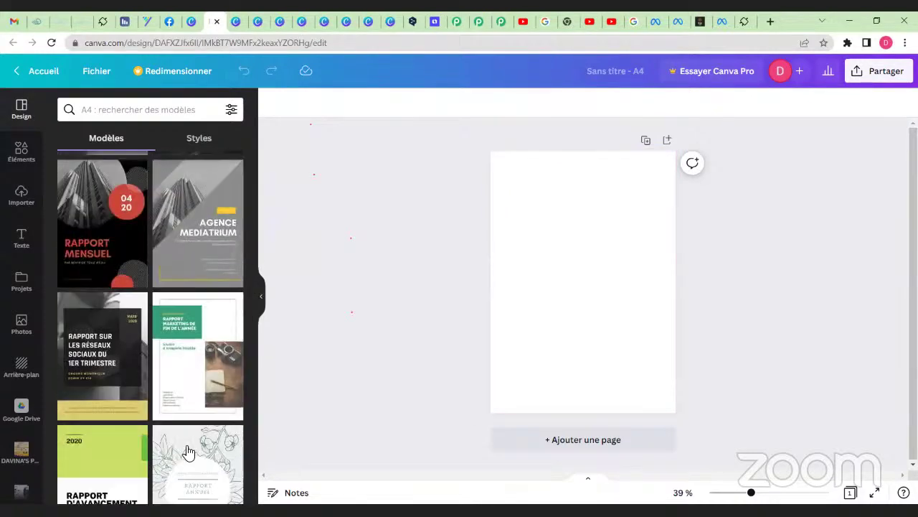
pyautogui.click(119, 214)
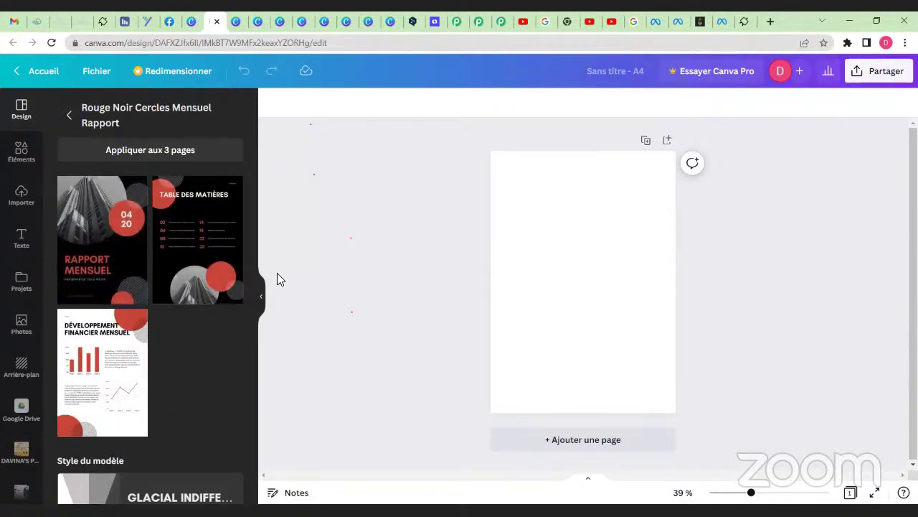
pyautogui.click(131, 246)
pyautogui.click(570, 308)
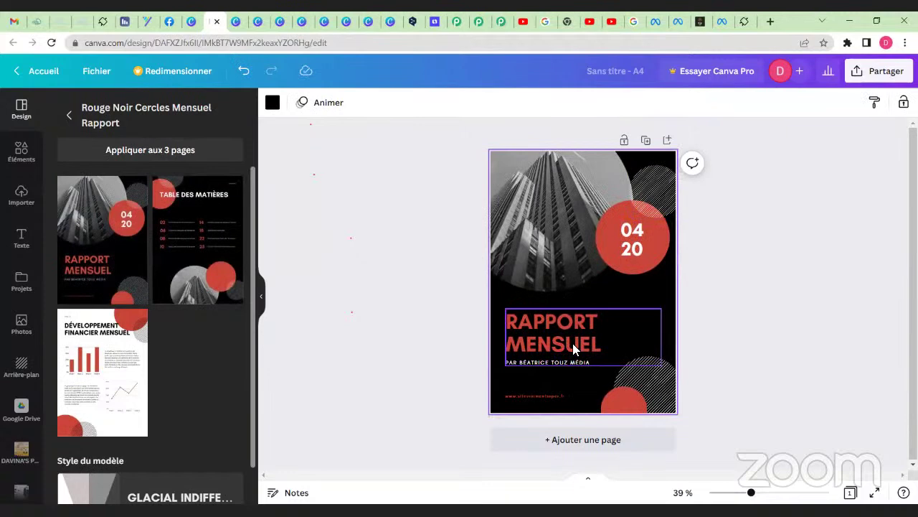
pyautogui.click(93, 368)
pyautogui.click(512, 321)
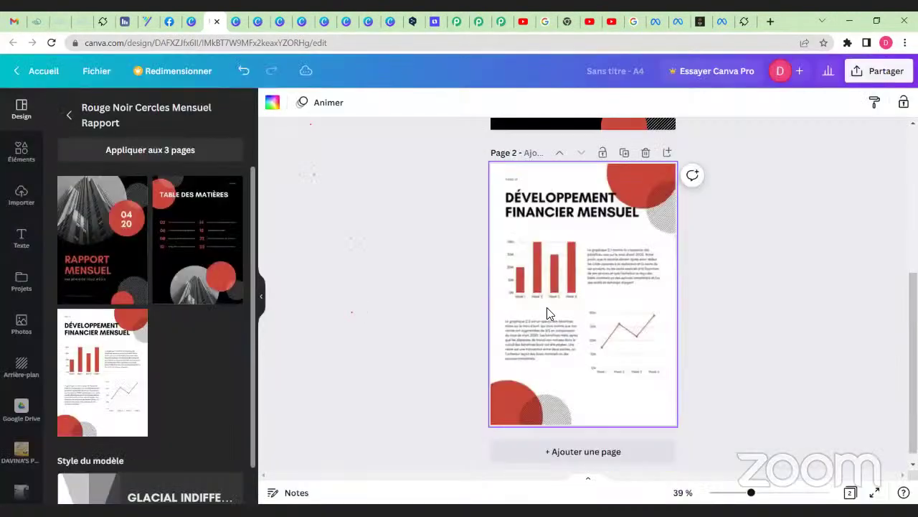
# Open the data of the line chart on page 2 and examine its week labels and the Week 1 value
pyautogui.click(622, 337)
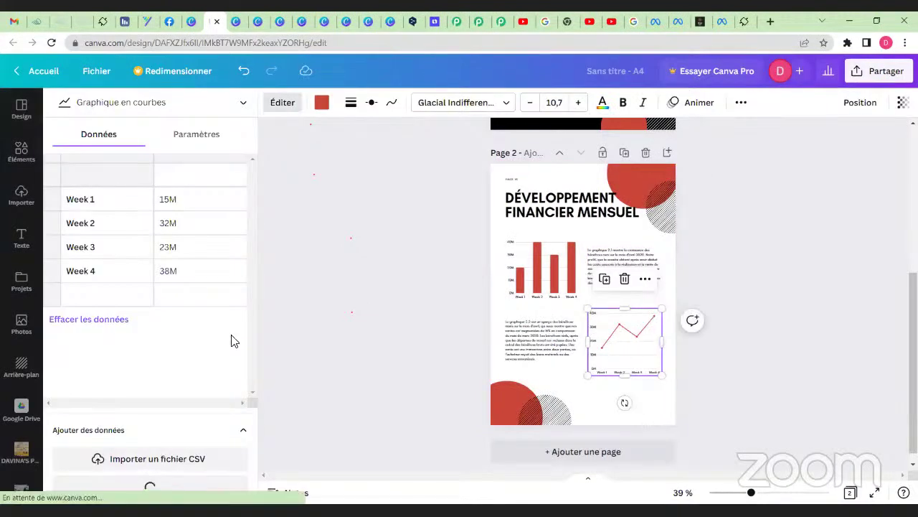
pyautogui.click(93, 207)
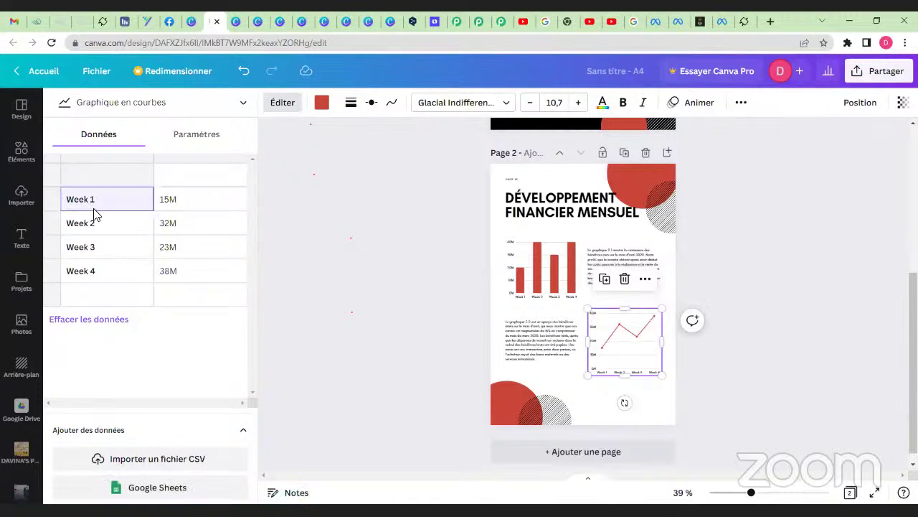
pyautogui.click(100, 227)
pyautogui.click(99, 246)
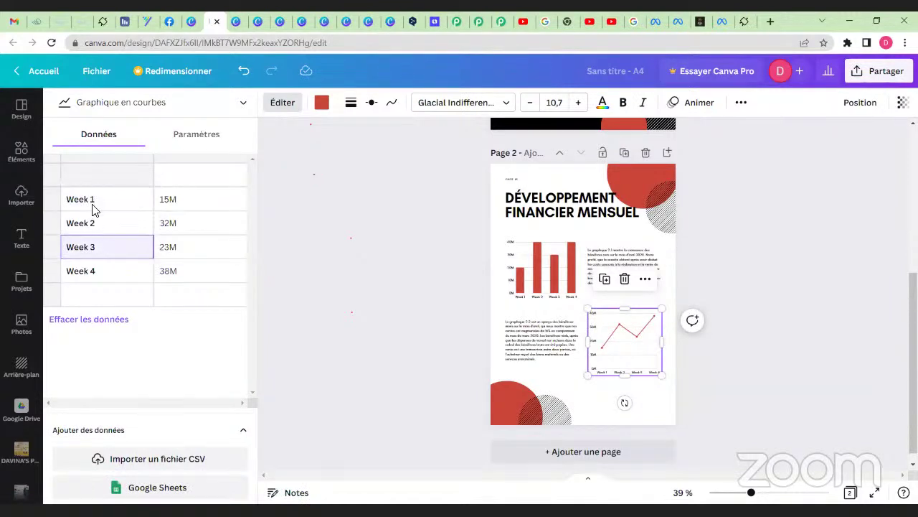
pyautogui.click(94, 204)
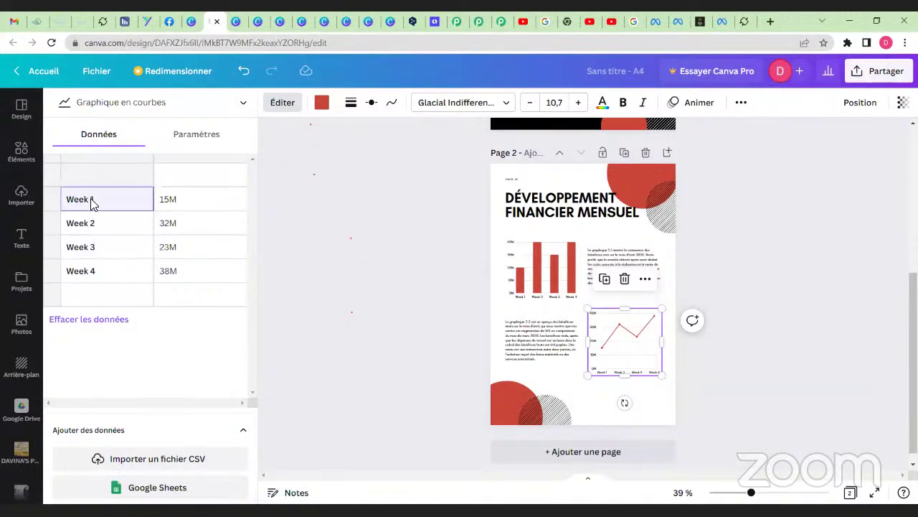
pyautogui.click(98, 227)
pyautogui.click(93, 251)
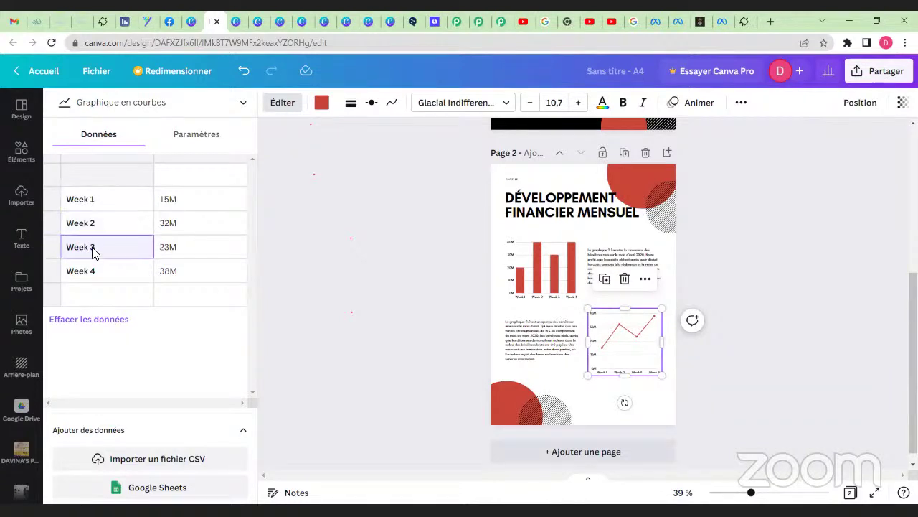
pyautogui.click(188, 207)
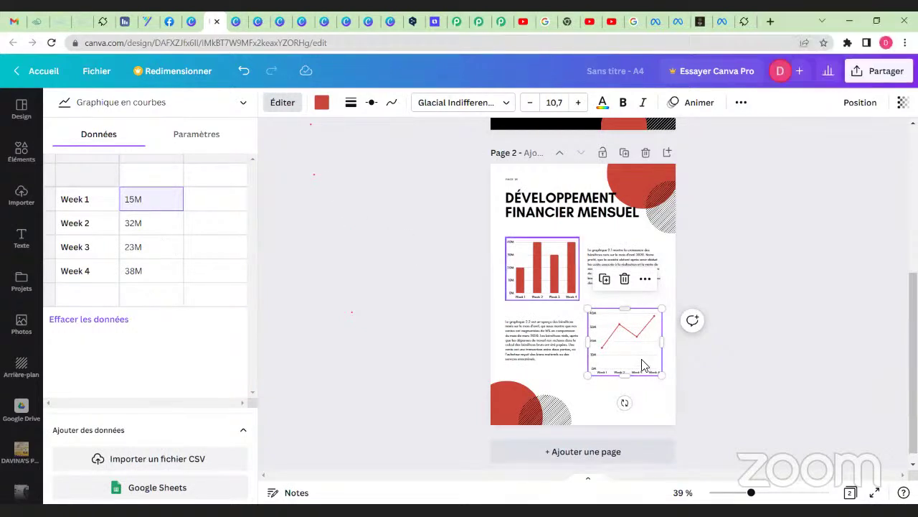
# On the Canva home page, browse the presentation templates and create a design from the 16:9 Projet de stratégie template
pyautogui.click(192, 22)
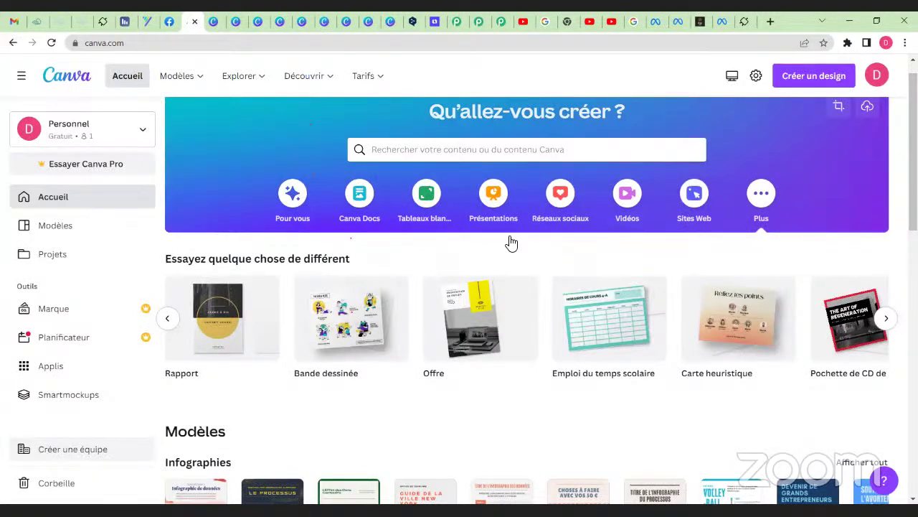
pyautogui.click(489, 199)
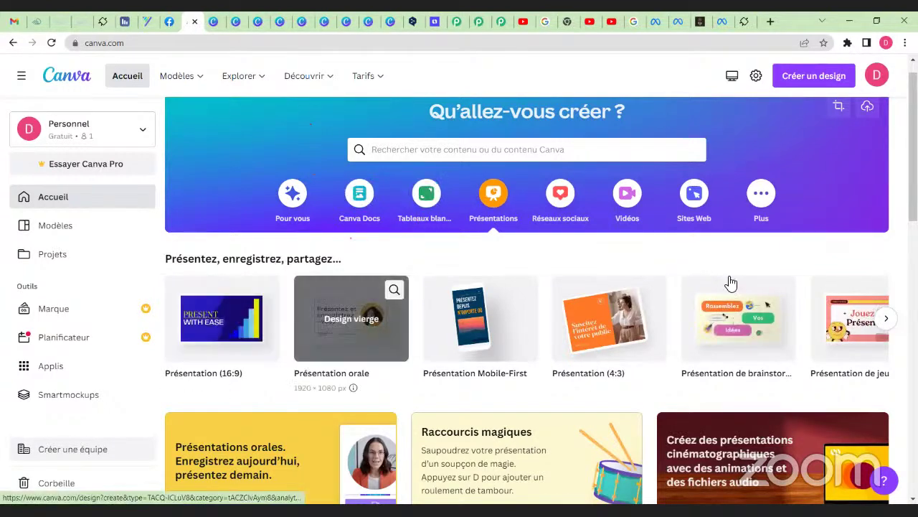
pyautogui.scroll(-2, 527, 300)
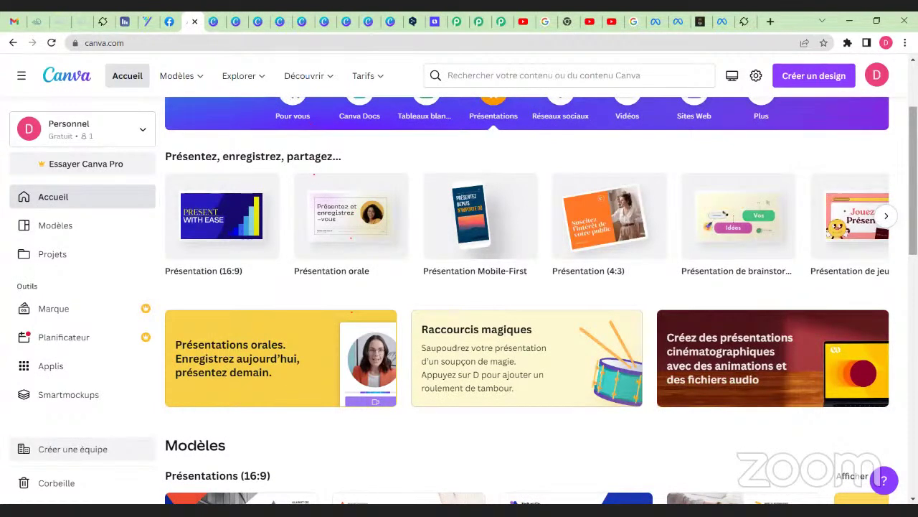
pyautogui.scroll(2, 527, 300)
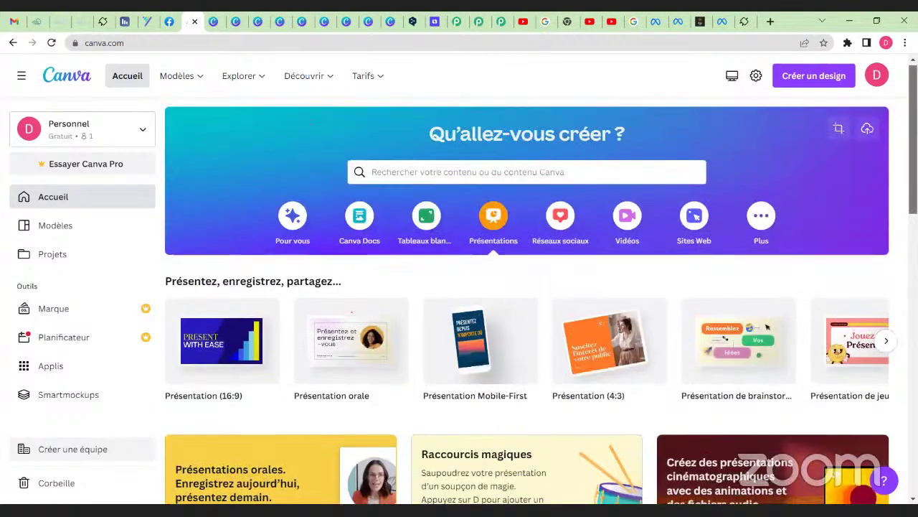
pyautogui.scroll(-2, 245, 271)
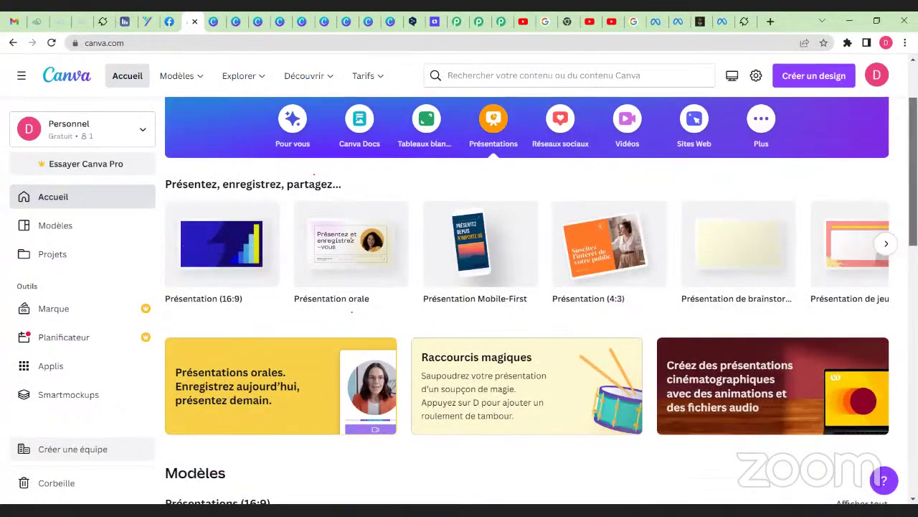
pyautogui.scroll(-5, 352, 312)
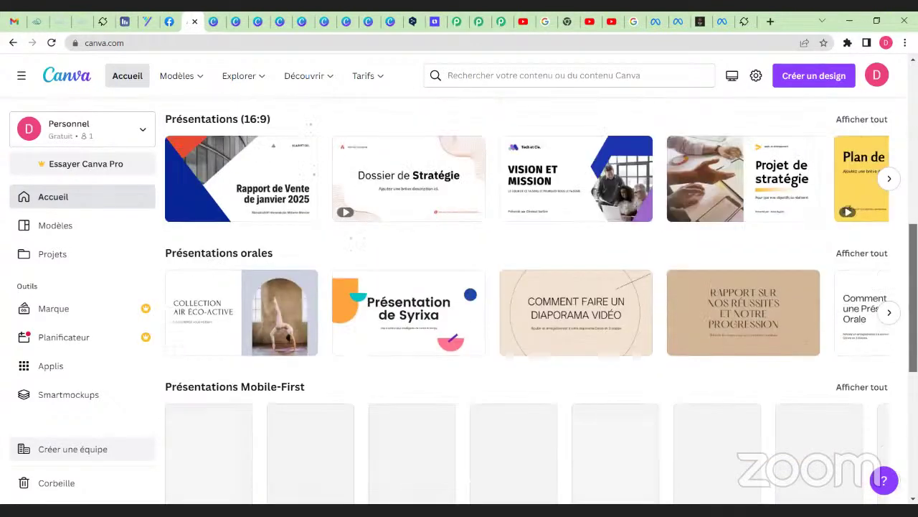
pyautogui.scroll(2, 750, 223)
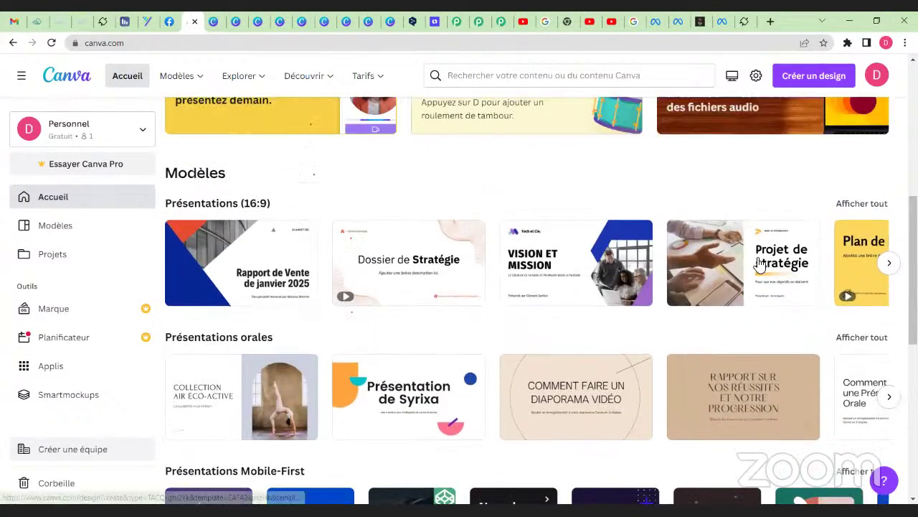
pyautogui.scroll(-2, 527, 301)
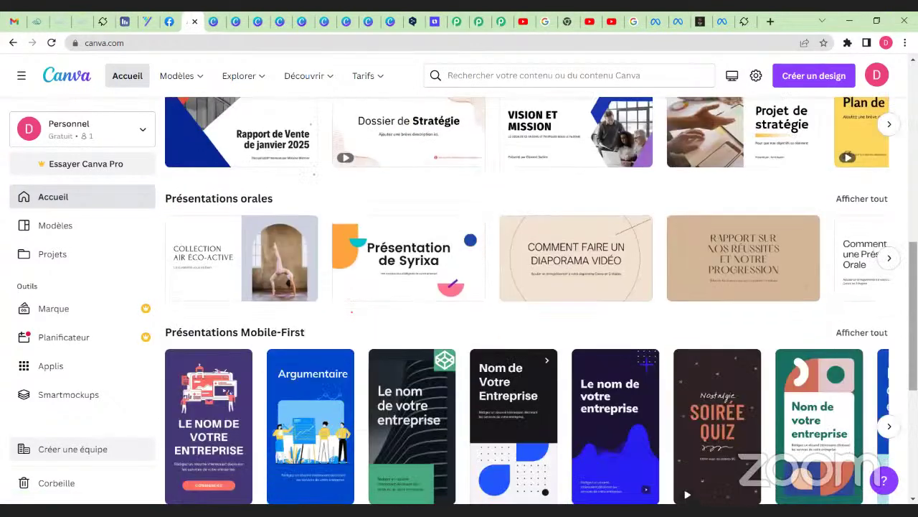
pyautogui.scroll(5, 528, 301)
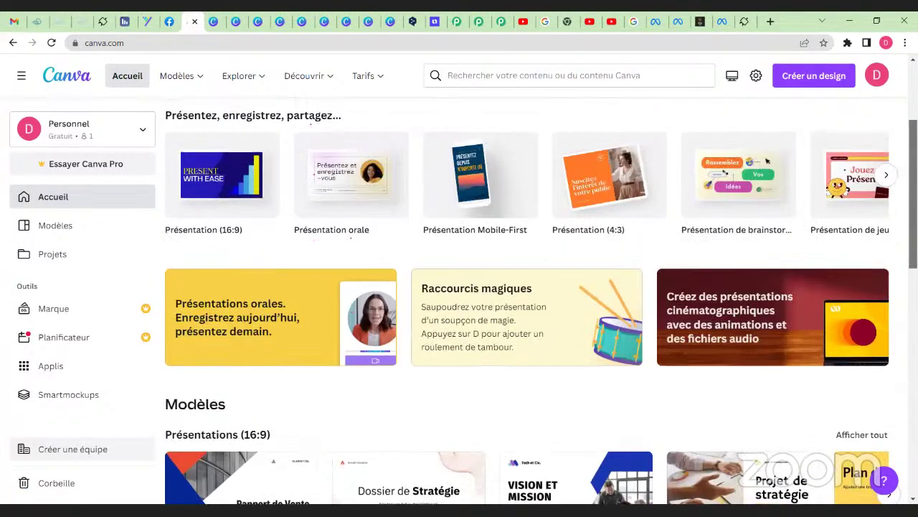
pyautogui.scroll(-2, 527, 301)
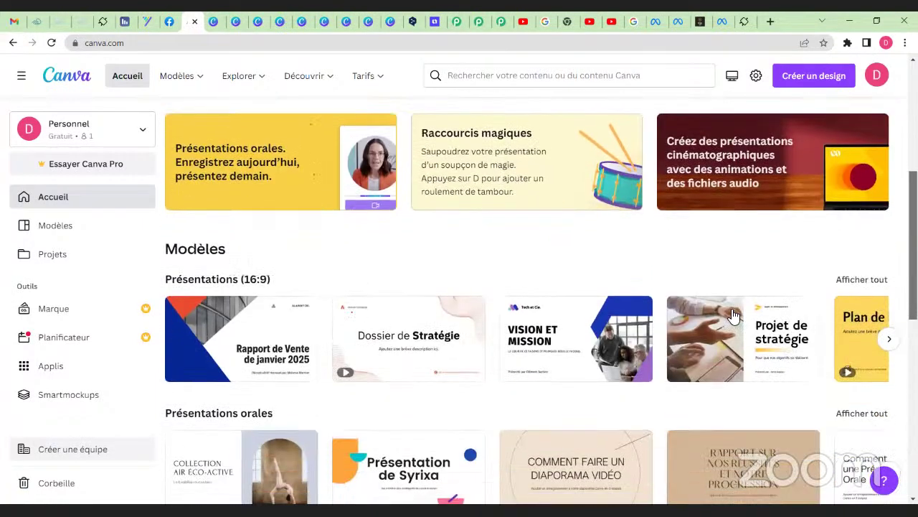
pyautogui.click(710, 327)
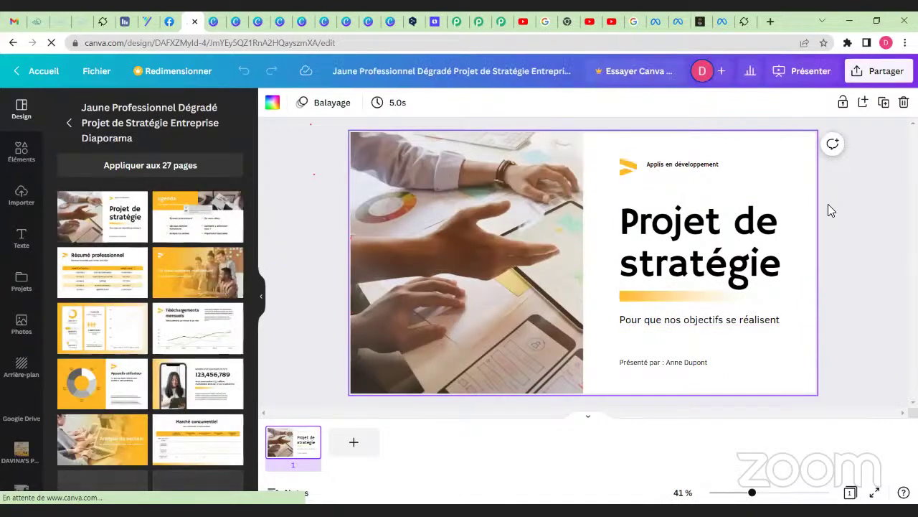
# Hide the template list, present the Projet de stratégie slide full screen with the Standard type, and close the presentation
pyautogui.click(262, 299)
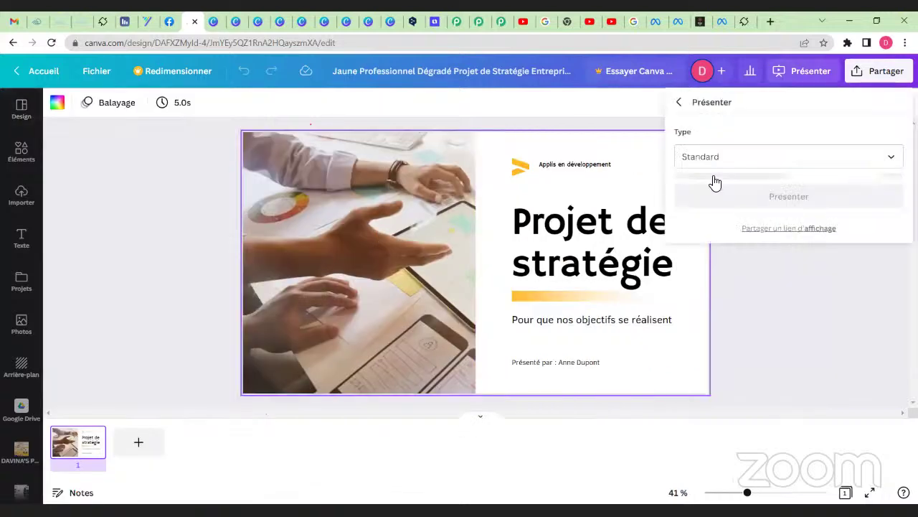
pyautogui.click(894, 158)
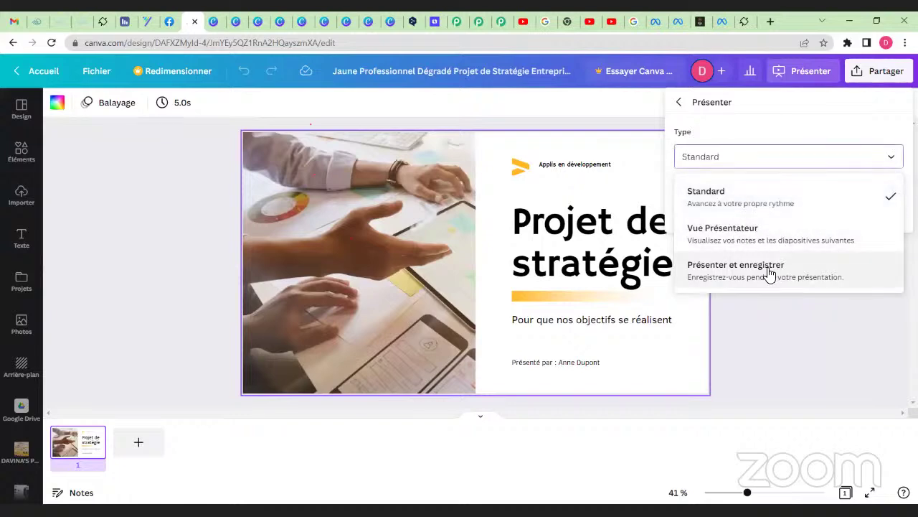
pyautogui.click(768, 204)
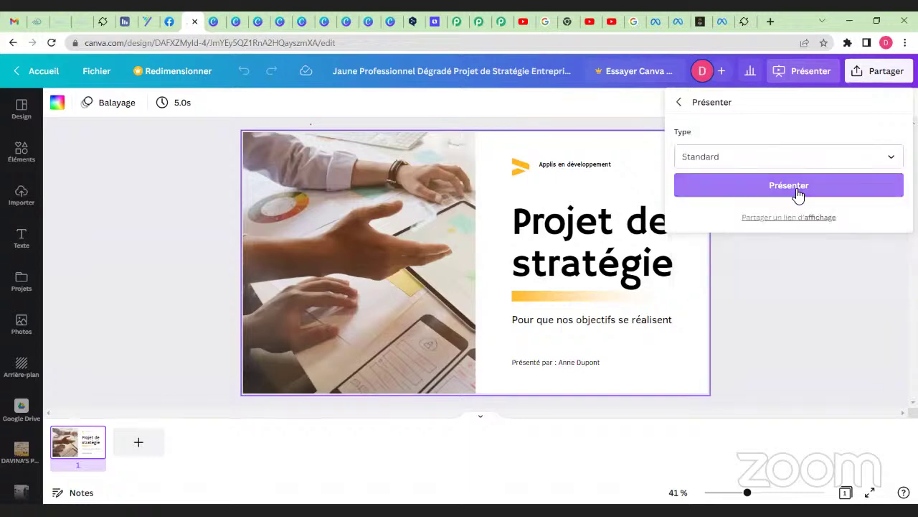
pyautogui.click(789, 186)
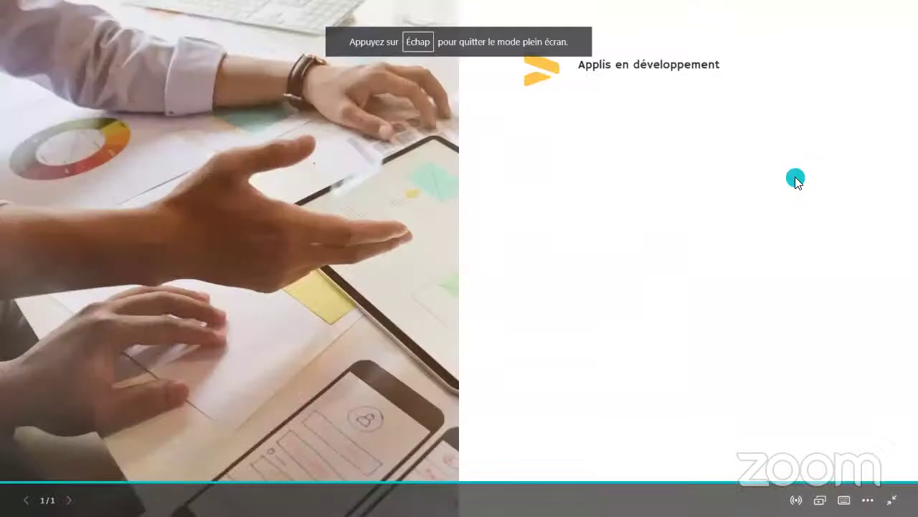
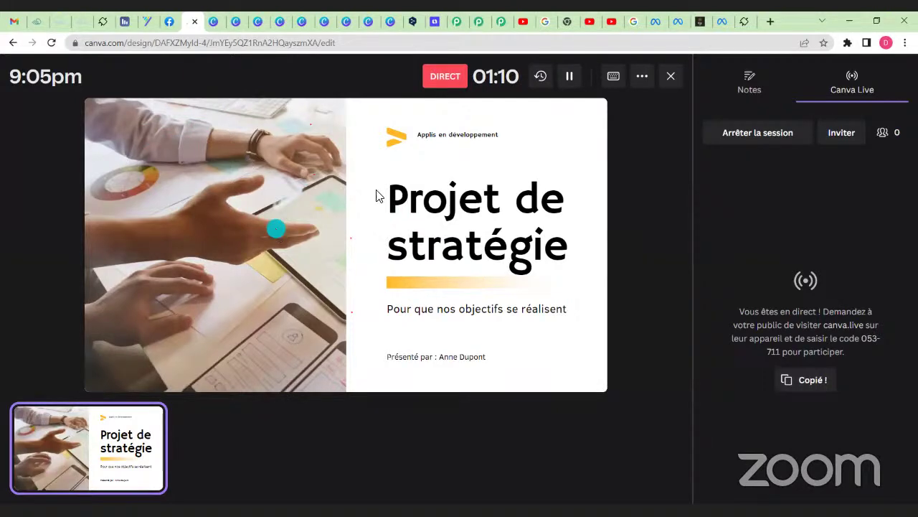
pyautogui.click(671, 76)
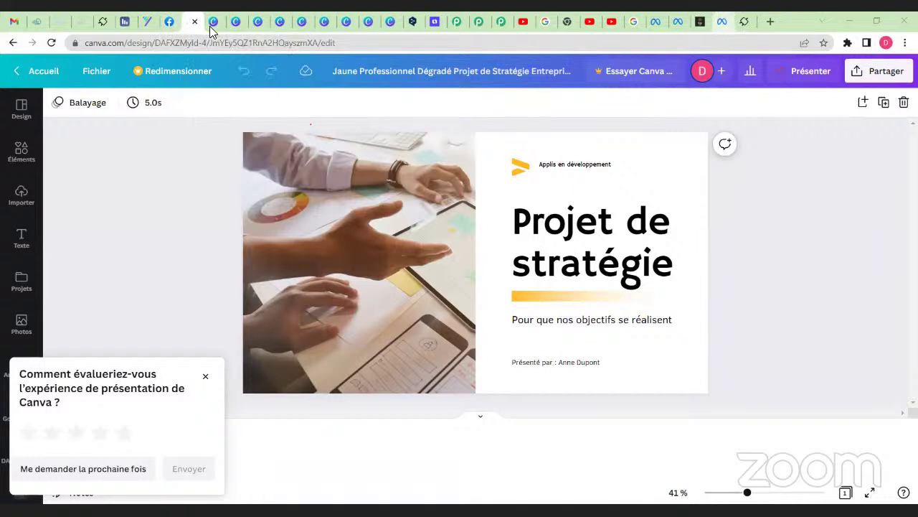
# Switch to the Looka logo setup, choose Social Media Marketing as the industry and continue
pyautogui.click(434, 23)
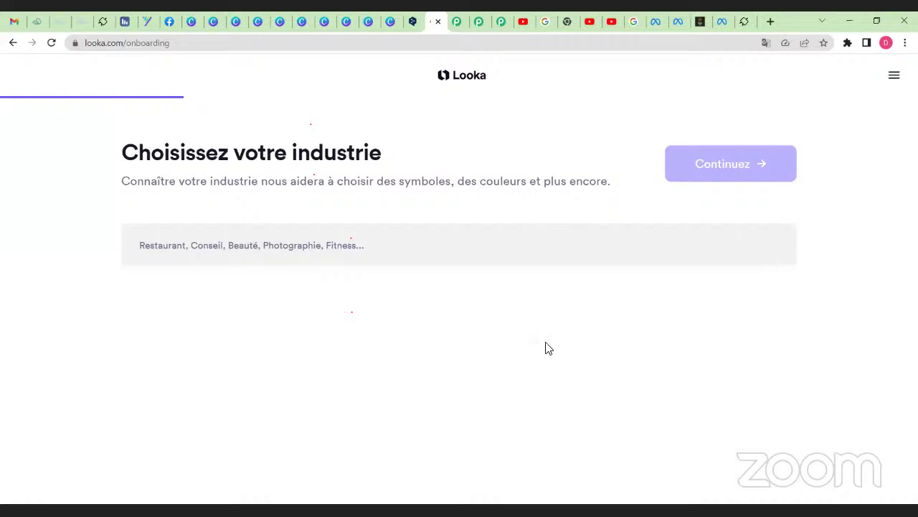
pyautogui.click(286, 254)
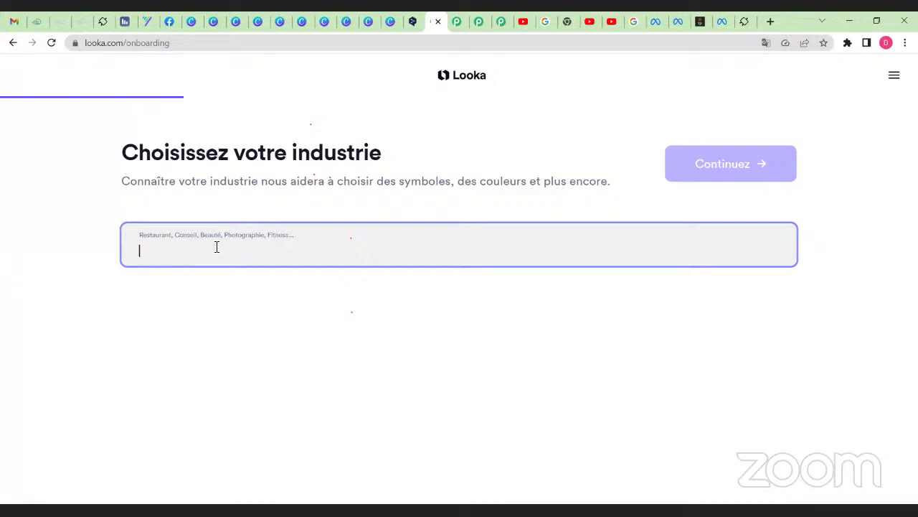
pyautogui.write('media')
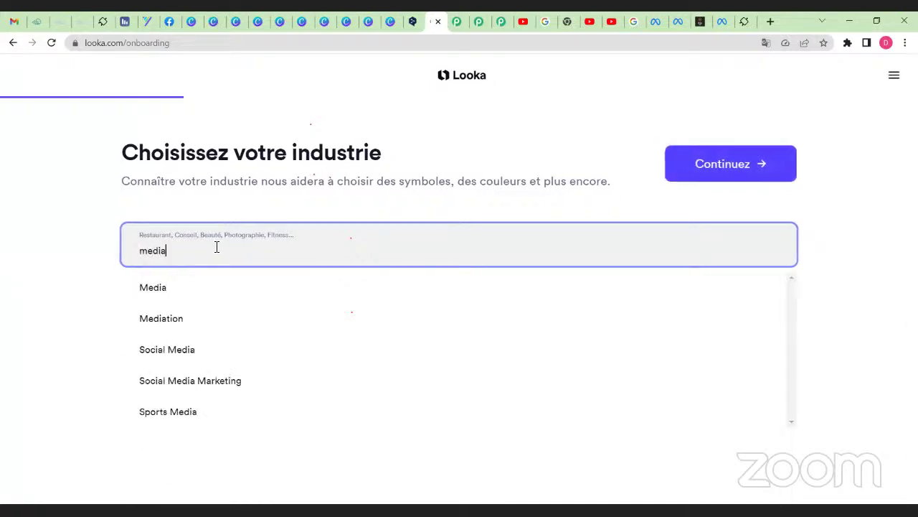
pyautogui.click(252, 387)
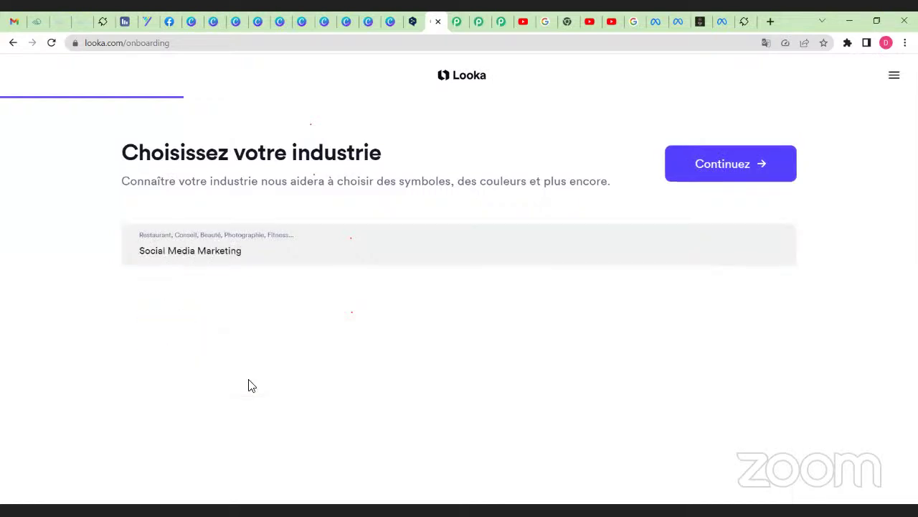
pyautogui.click(761, 165)
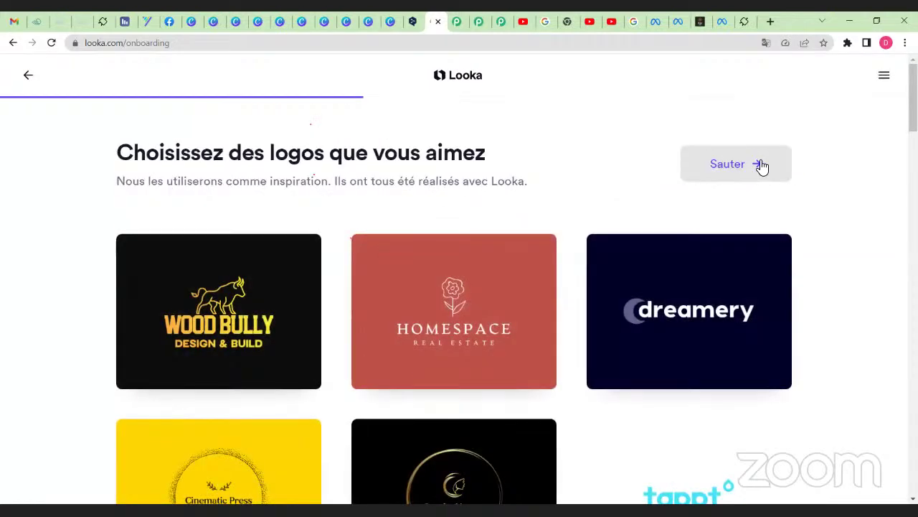
# Look through the inspiration logos and skip that stage without selecting any
pyautogui.scroll(-1, 911, 100)
pyautogui.scroll(-12, 911, 101)
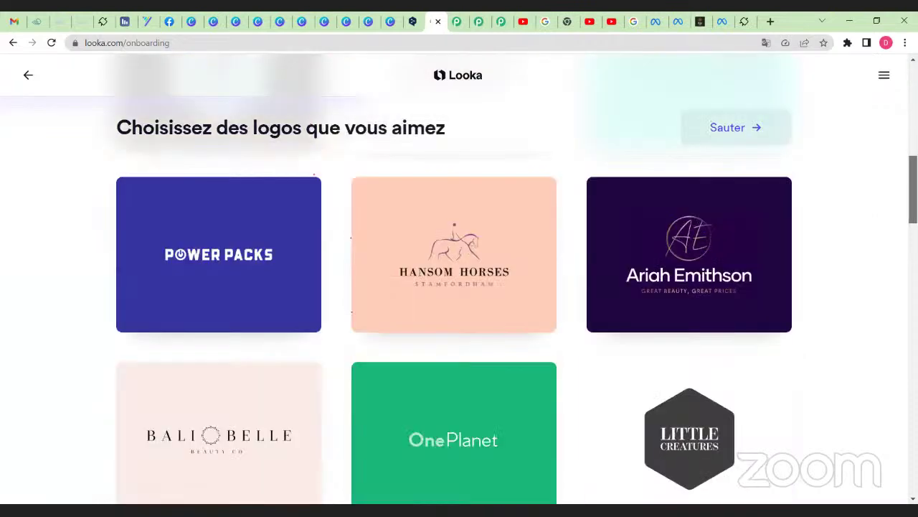
pyautogui.scroll(-12, 459, 287)
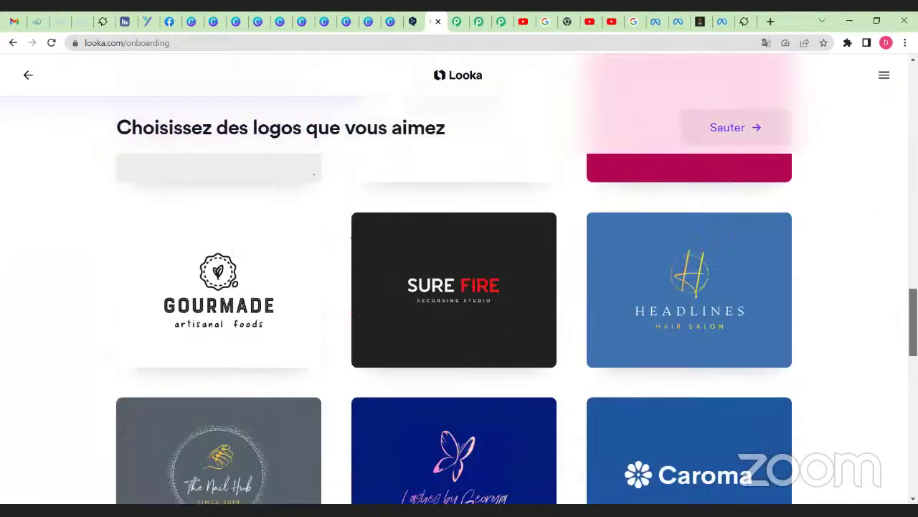
pyautogui.scroll(20, 651, 204)
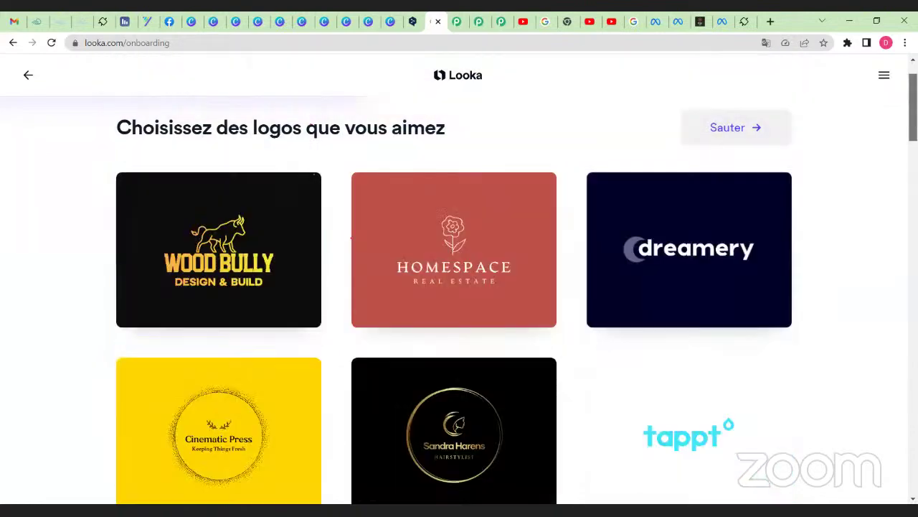
pyautogui.click(722, 152)
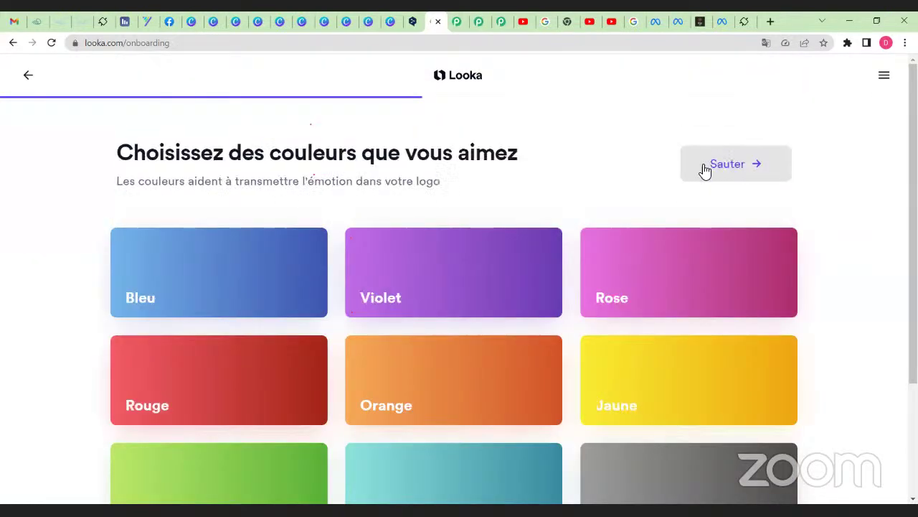
# Choose Rouge, Bleu and Vert as the logo colours and continue to the company details
pyautogui.scroll(-3, 482, 229)
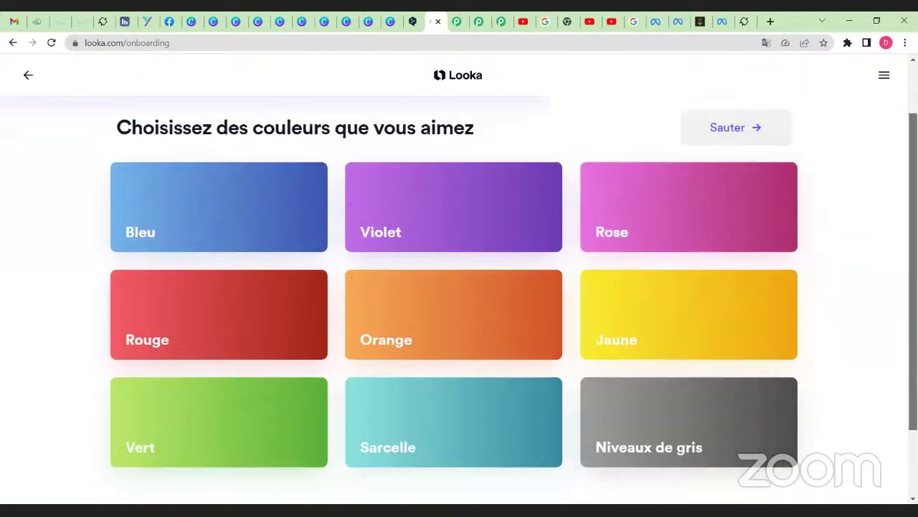
pyautogui.scroll(-1, 453, 287)
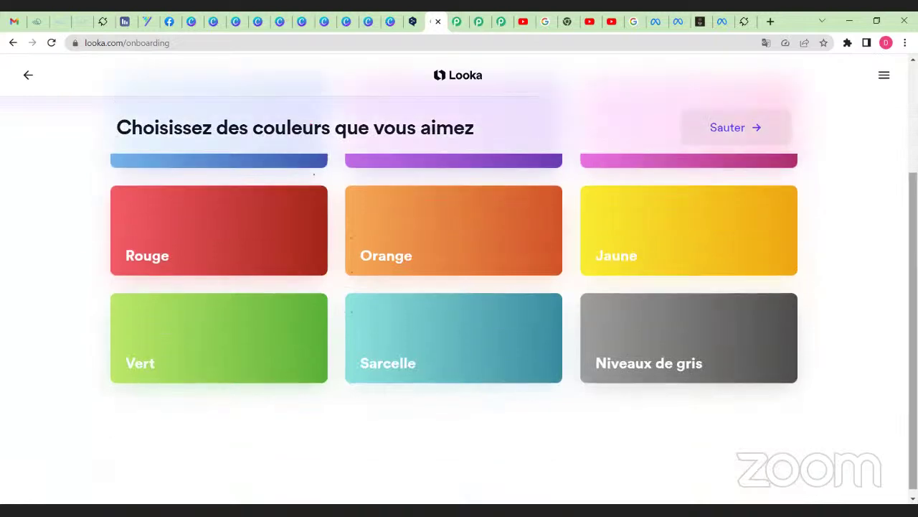
pyautogui.scroll(3, 460, 287)
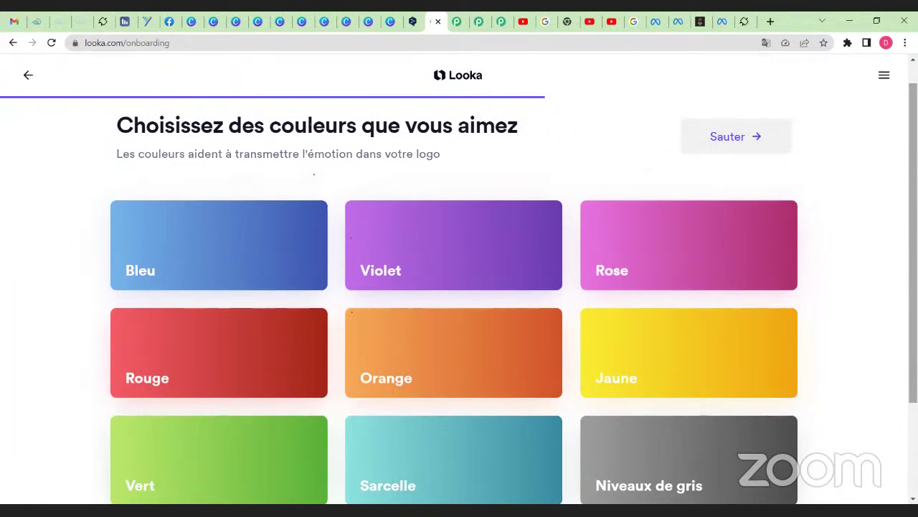
pyautogui.scroll(-1, 430, 338)
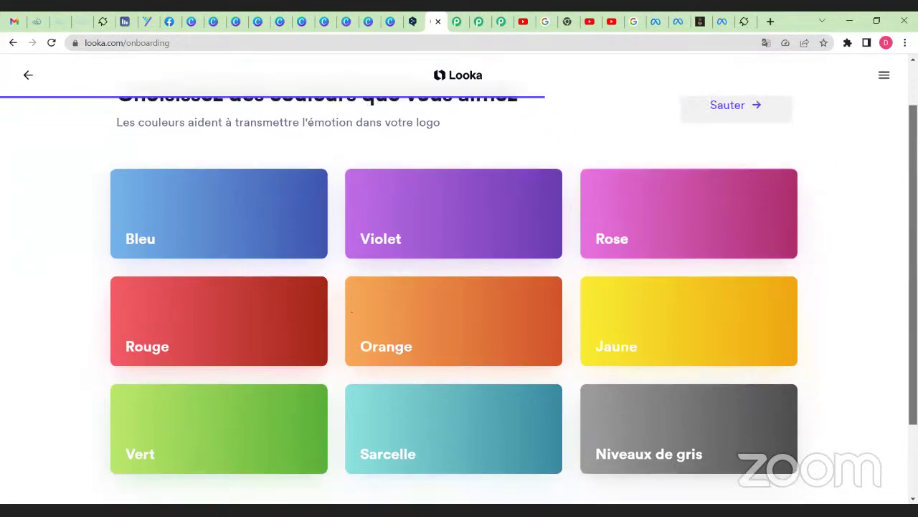
pyautogui.click(191, 349)
pyautogui.click(214, 242)
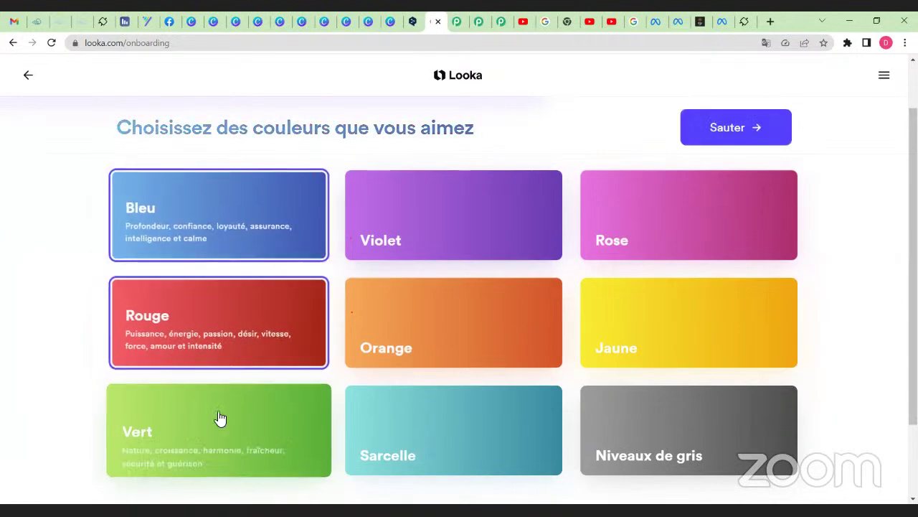
pyautogui.click(212, 420)
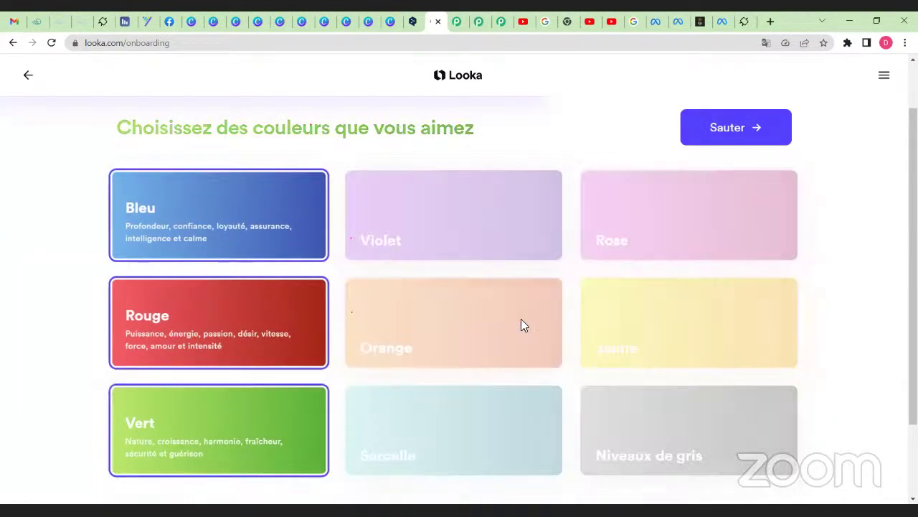
pyautogui.click(244, 441)
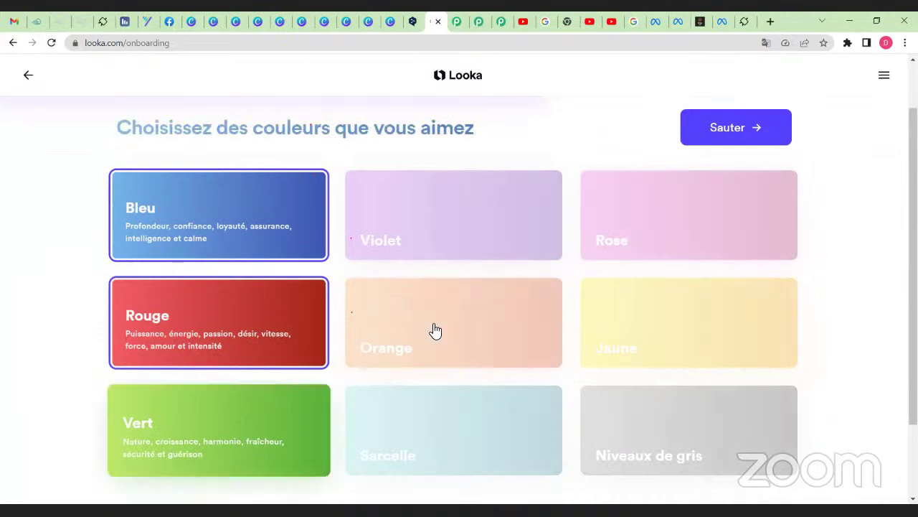
pyautogui.click(428, 323)
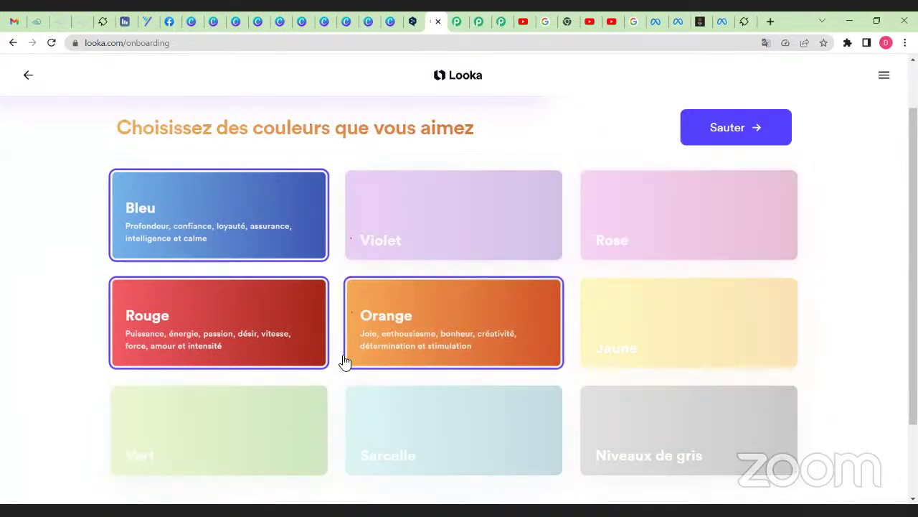
pyautogui.click(421, 347)
pyautogui.click(265, 424)
pyautogui.click(735, 143)
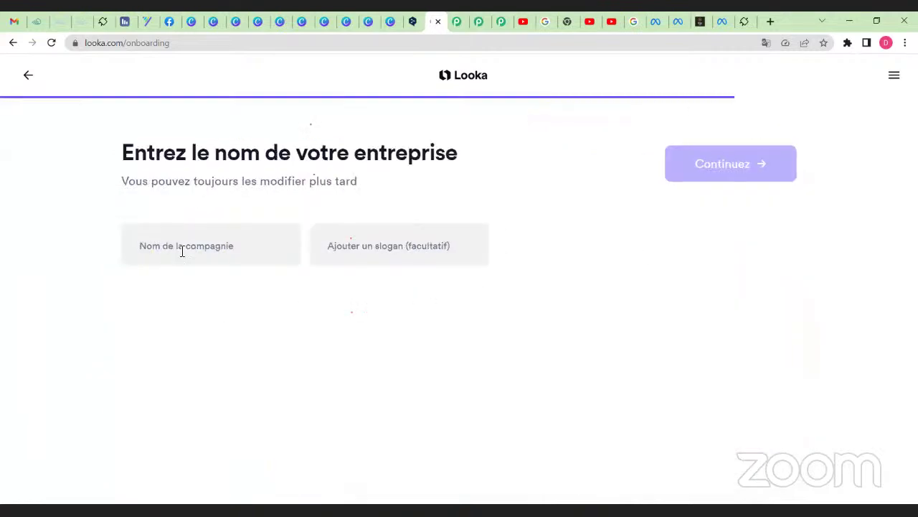
# Enter Africa Builderall Academy as the company name and Le digital au rdv as the slogan, and continue
pyautogui.click(200, 245)
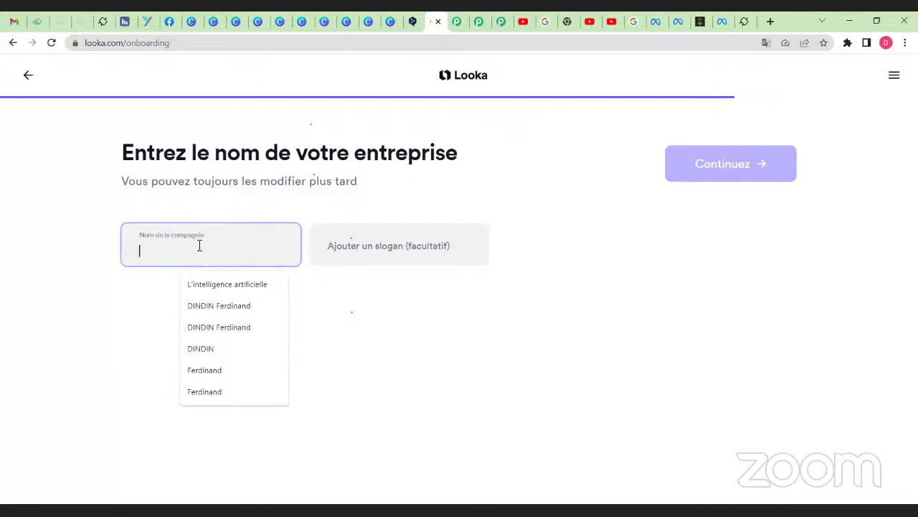
pyautogui.write('Africa')
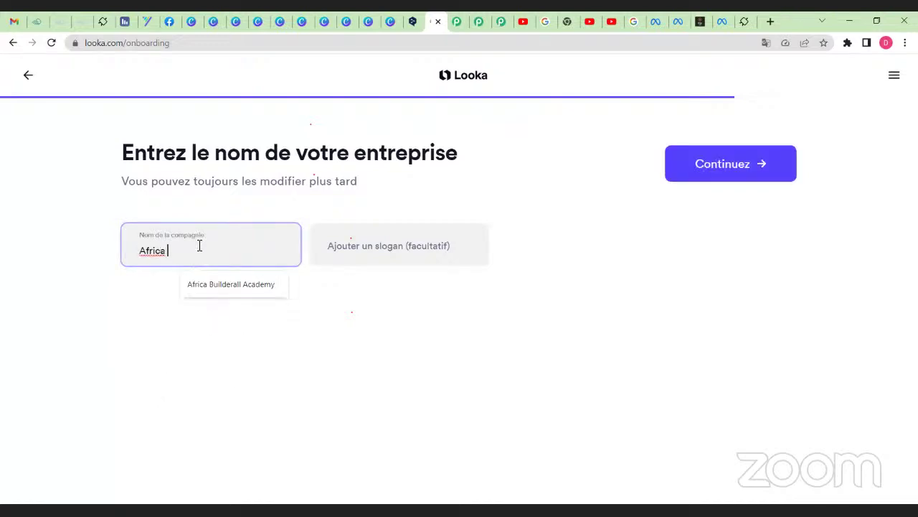
pyautogui.write(' Builderall Aca')
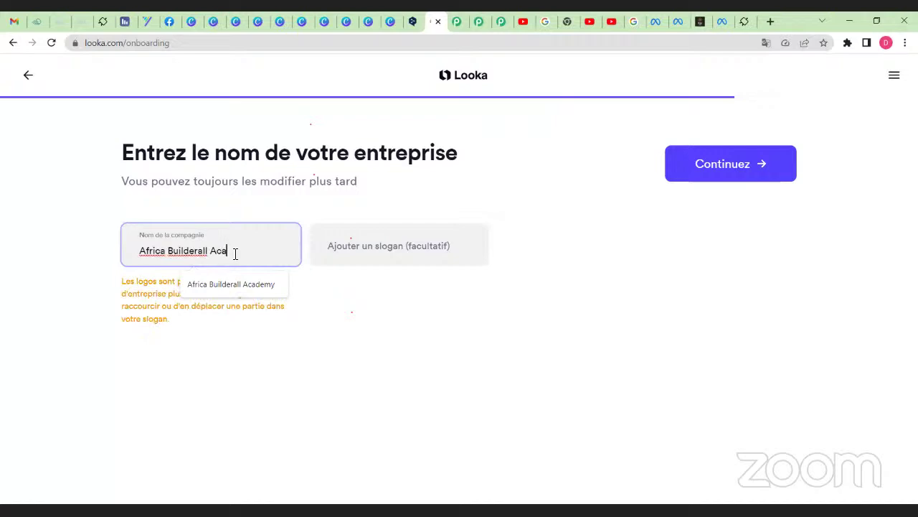
pyautogui.write('demy')
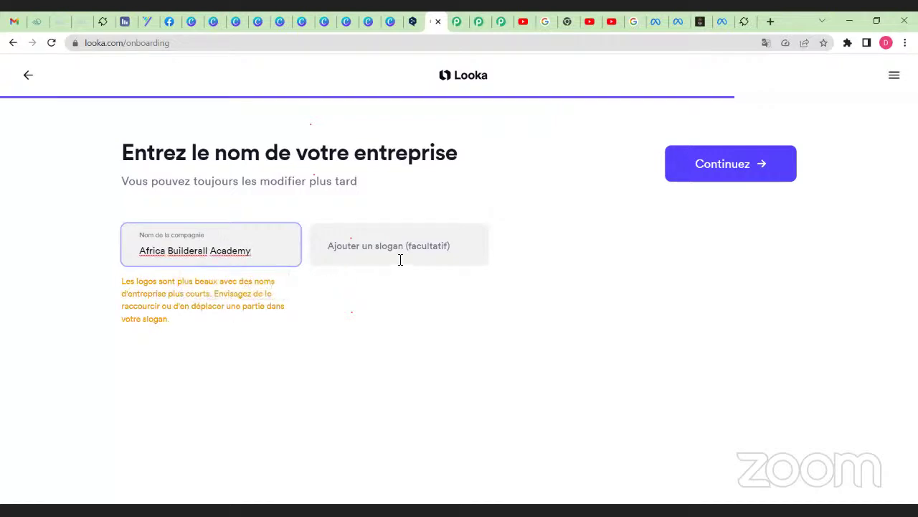
pyautogui.click(414, 250)
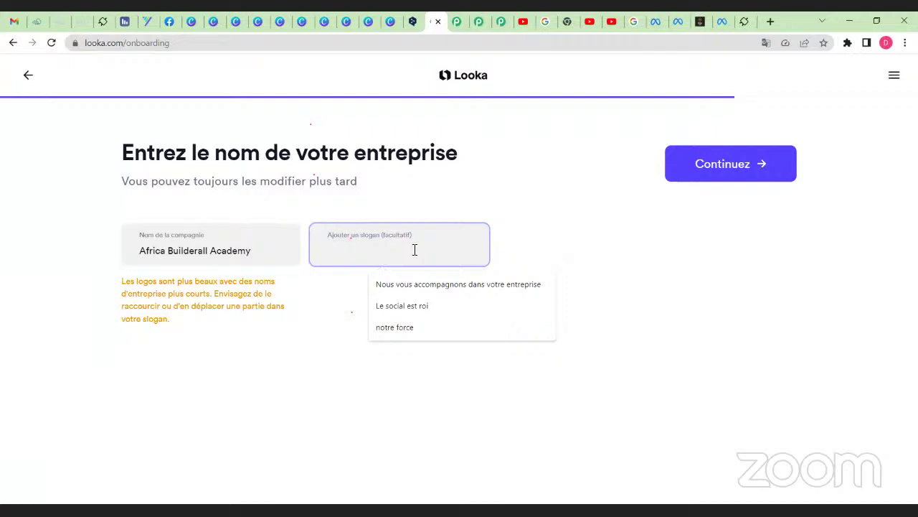
pyautogui.write('Le digi')
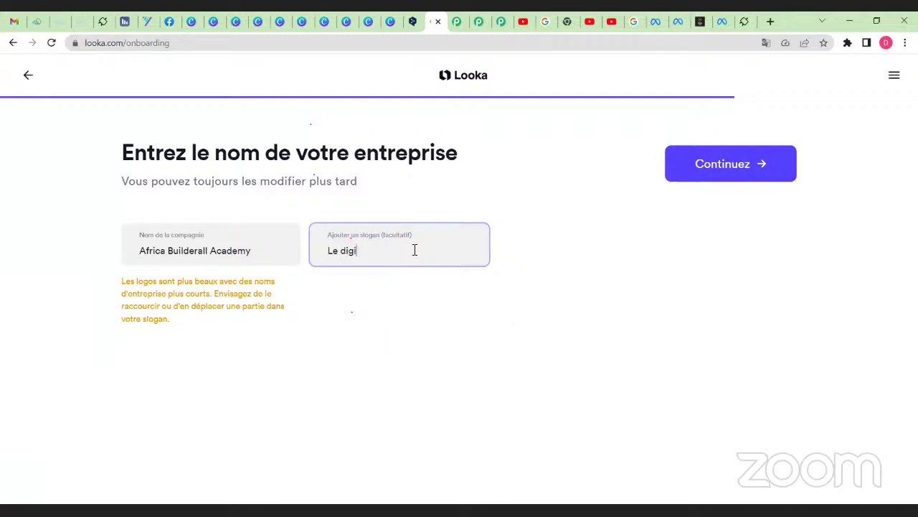
pyautogui.write('tal au rdv')
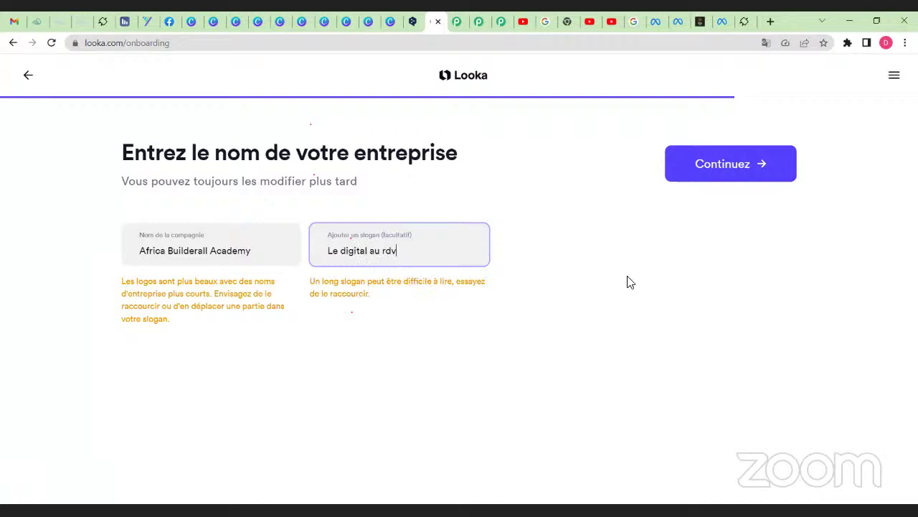
pyautogui.click(732, 177)
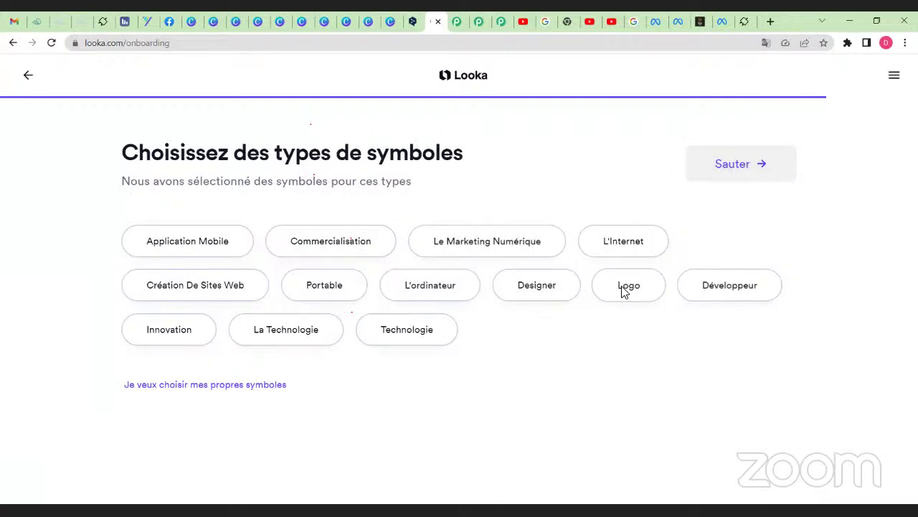
# Select the symbol types Création De Sites Web, Le Marketing Numérique and Designer, and generate the logo proposals
pyautogui.click(214, 290)
pyautogui.click(504, 246)
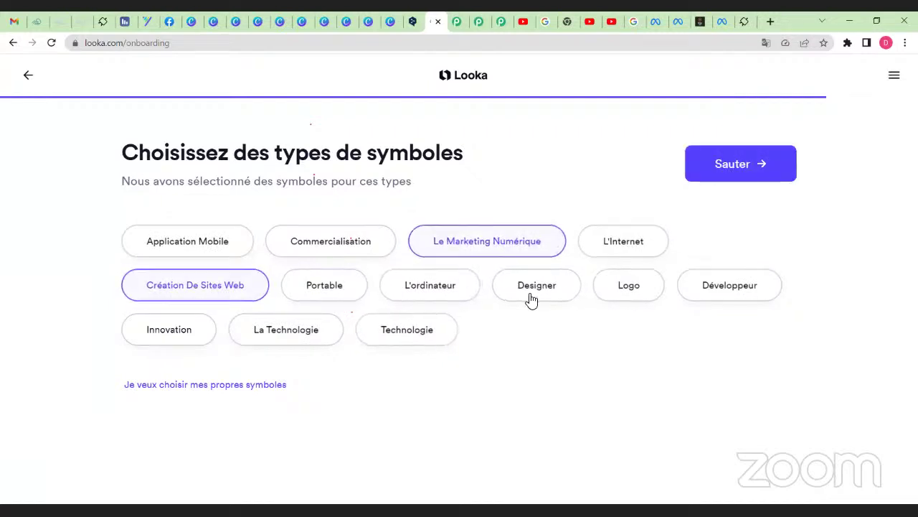
pyautogui.click(502, 297)
pyautogui.click(741, 160)
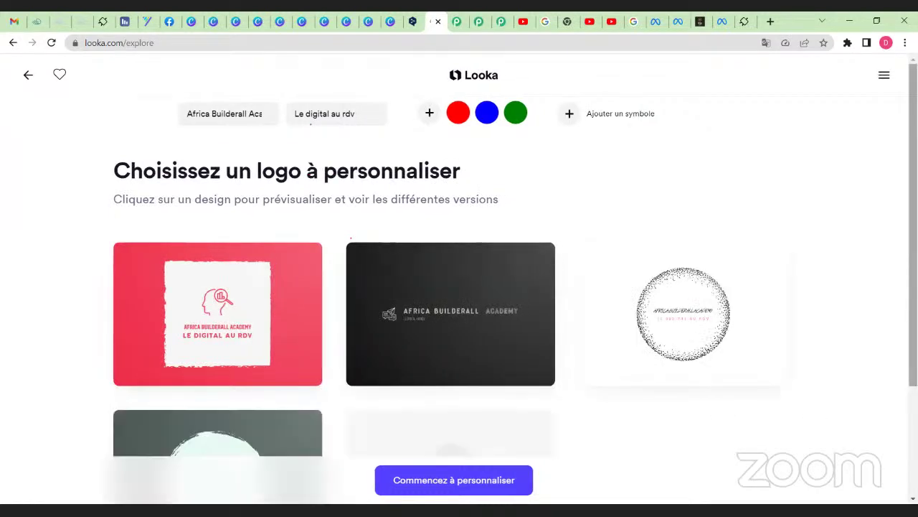
# Browse the generated Africa Builderall Academy logo proposals and compare their symbols, layouts and colours
pyautogui.scroll(-2, 502, 287)
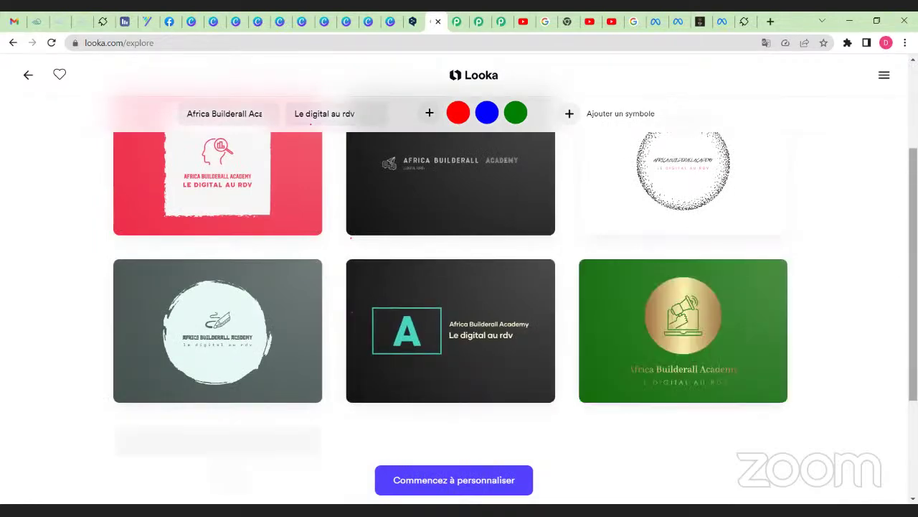
pyautogui.scroll(3, 459, 287)
pyautogui.scroll(-3, 459, 287)
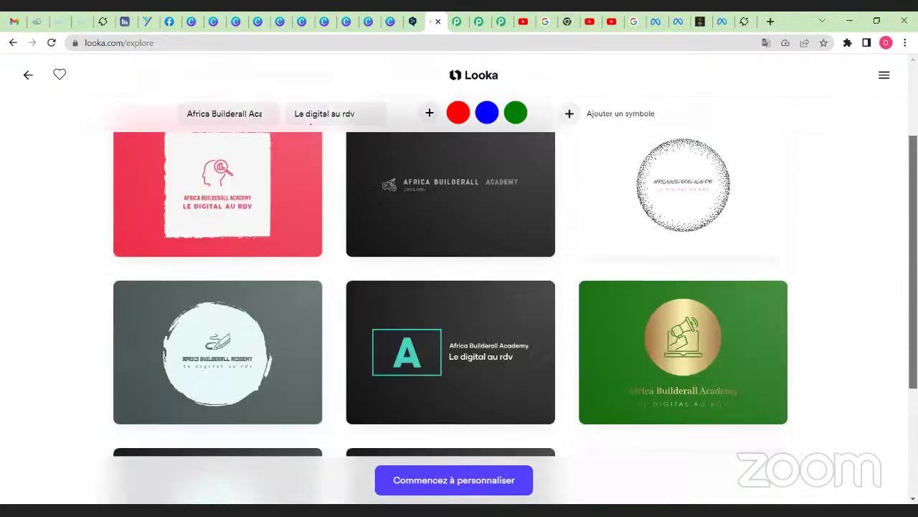
pyautogui.scroll(-2, 459, 287)
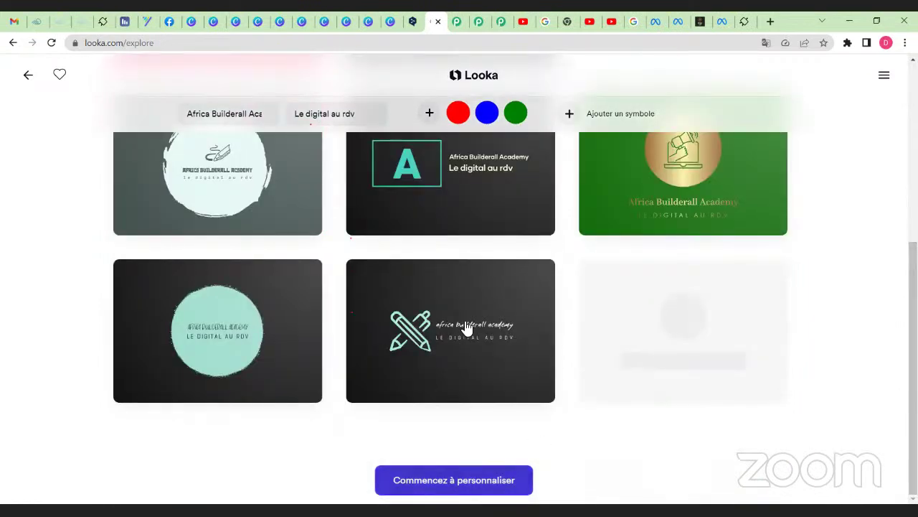
pyautogui.moveTo(463, 311)
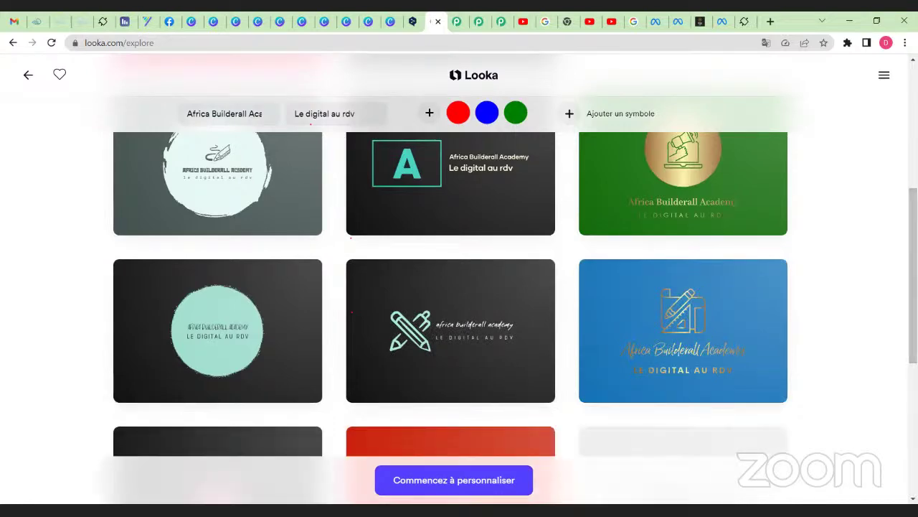
pyautogui.scroll(-4, 460, 287)
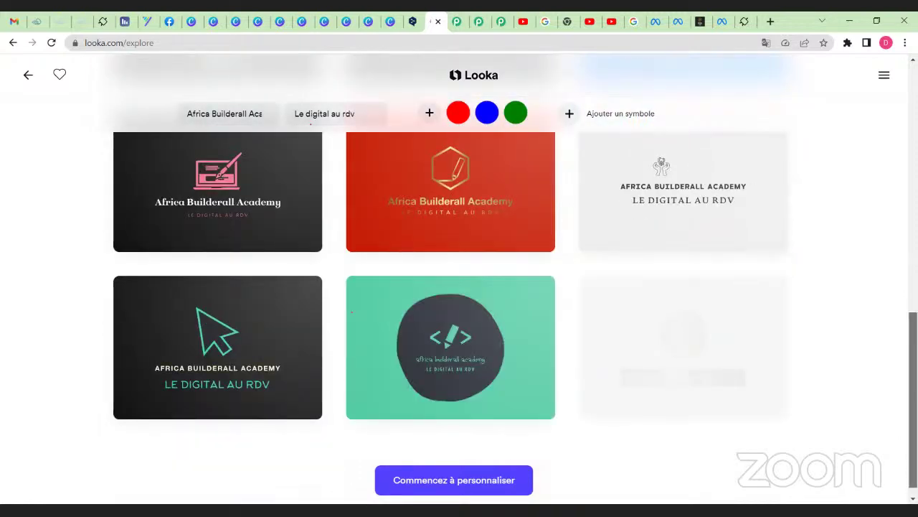
pyautogui.scroll(1, 662, 363)
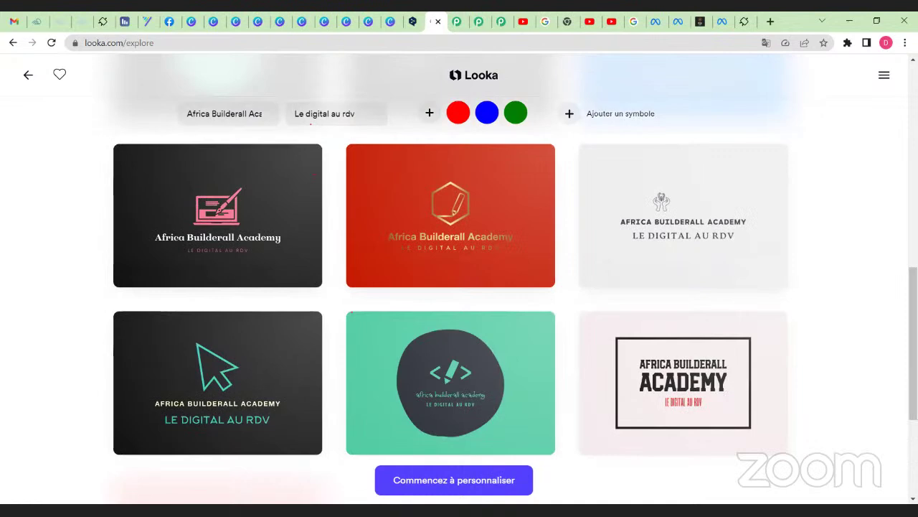
pyautogui.scroll(-2, 754, 196)
pyautogui.scroll(2, 662, 126)
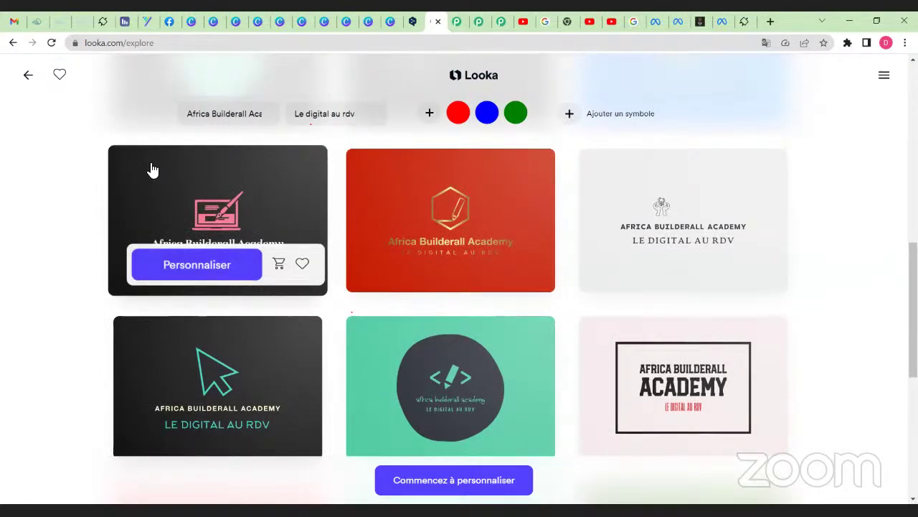
# Switch to Desygner and browse the flyer templates in the For Print category
pyautogui.click(147, 18)
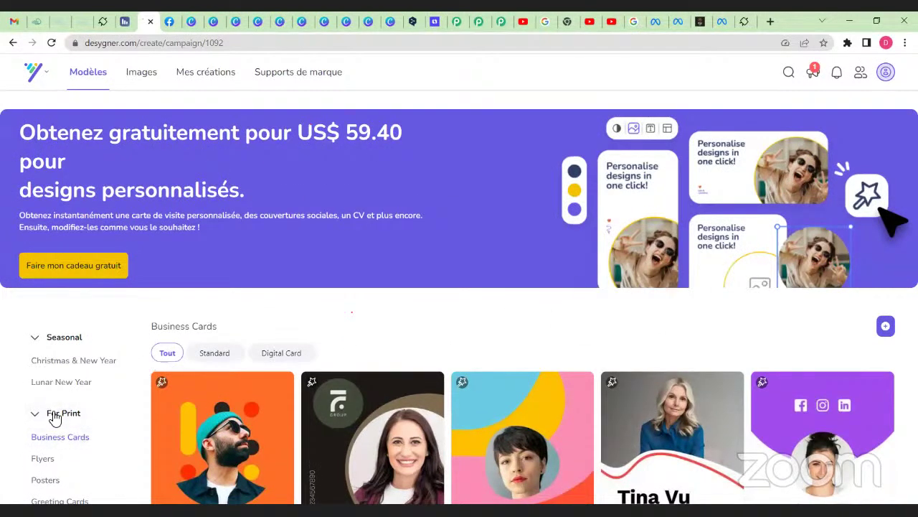
pyautogui.click(43, 459)
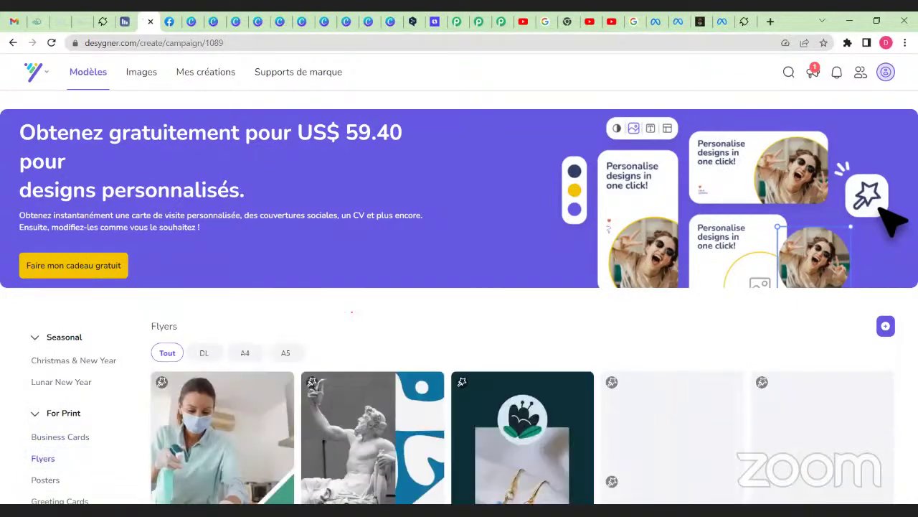
pyautogui.scroll(-5, 898, 359)
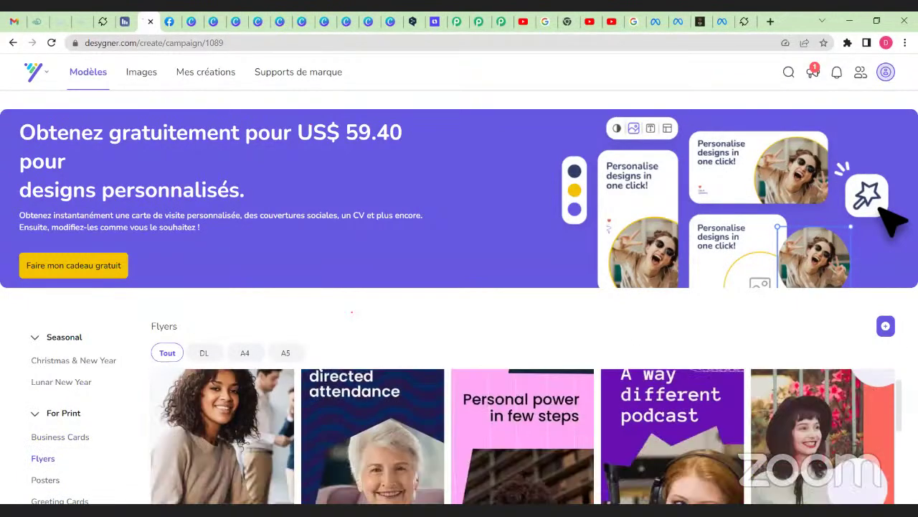
pyautogui.scroll(-3, 527, 437)
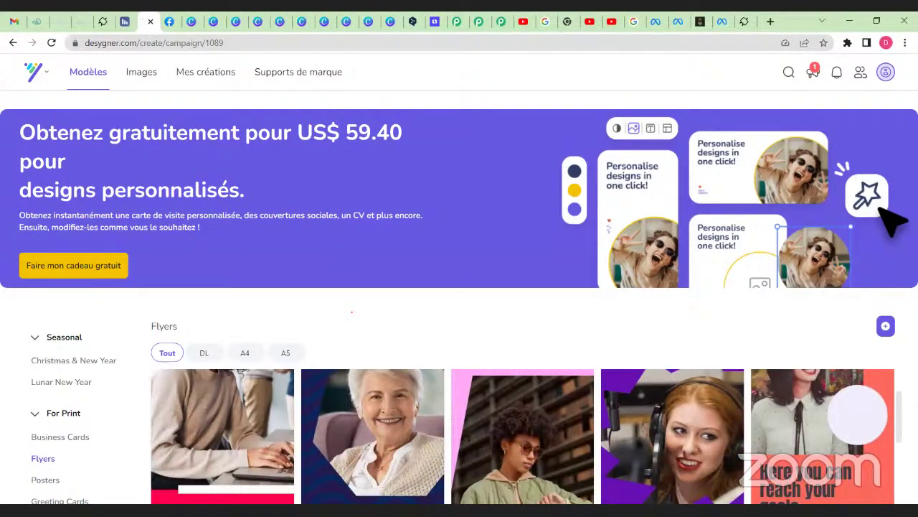
pyautogui.scroll(5, 526, 436)
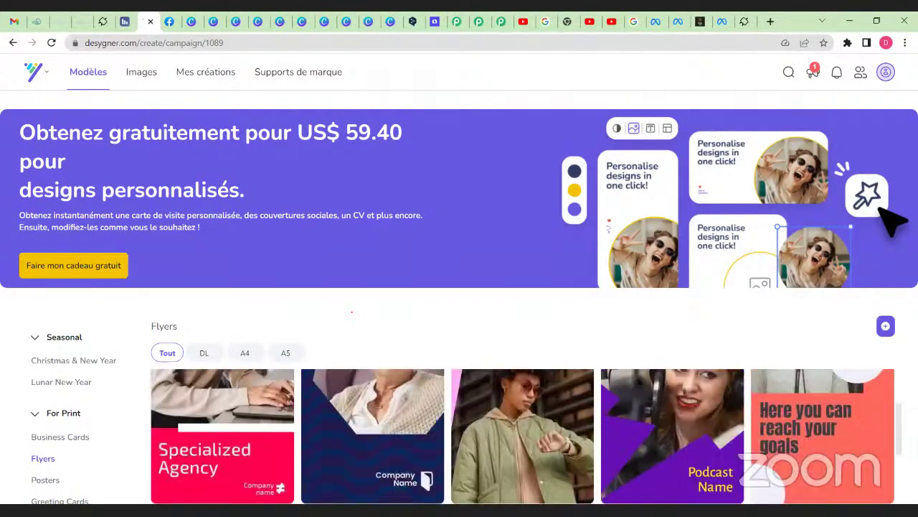
pyautogui.scroll(2, 526, 436)
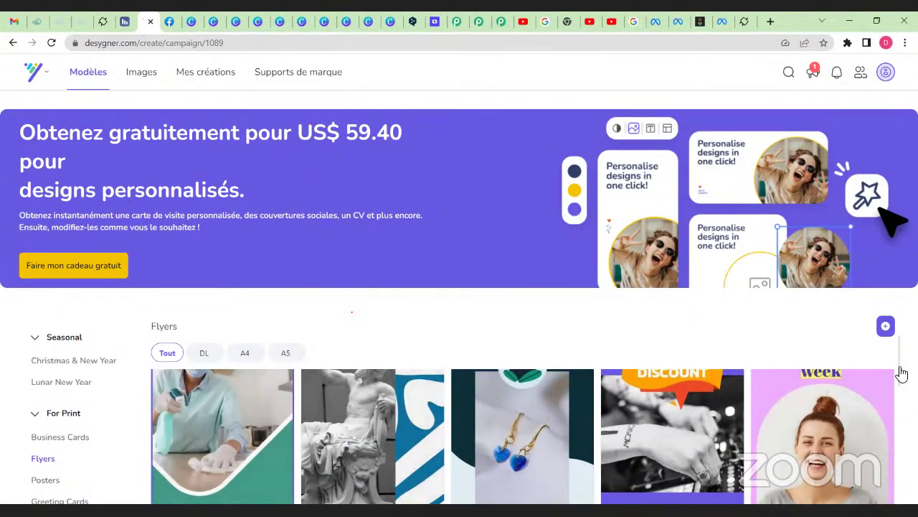
pyautogui.moveTo(898, 368); pyautogui.dragTo(902, 359)
# Open the cleaning services flyer template in the editor, inspect its title and contact text blocks, and return to the home page
pyautogui.moveTo(253, 405)
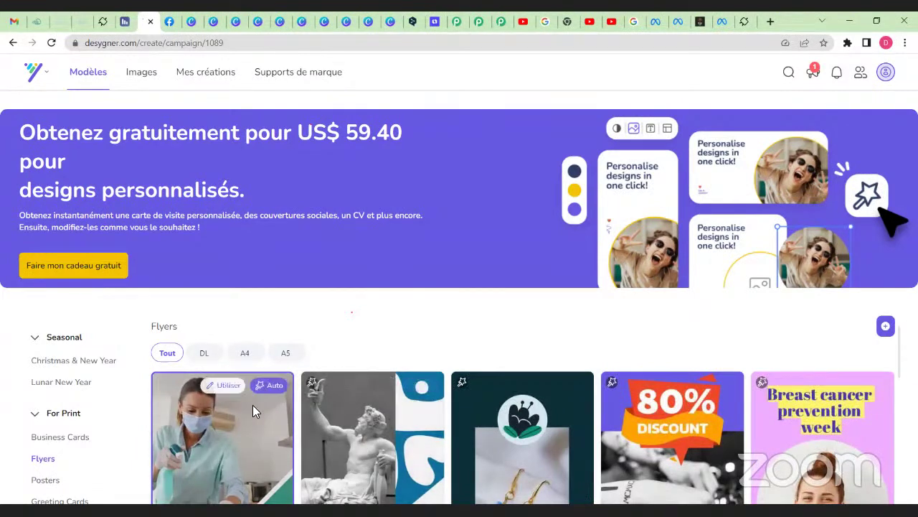
pyautogui.click(226, 387)
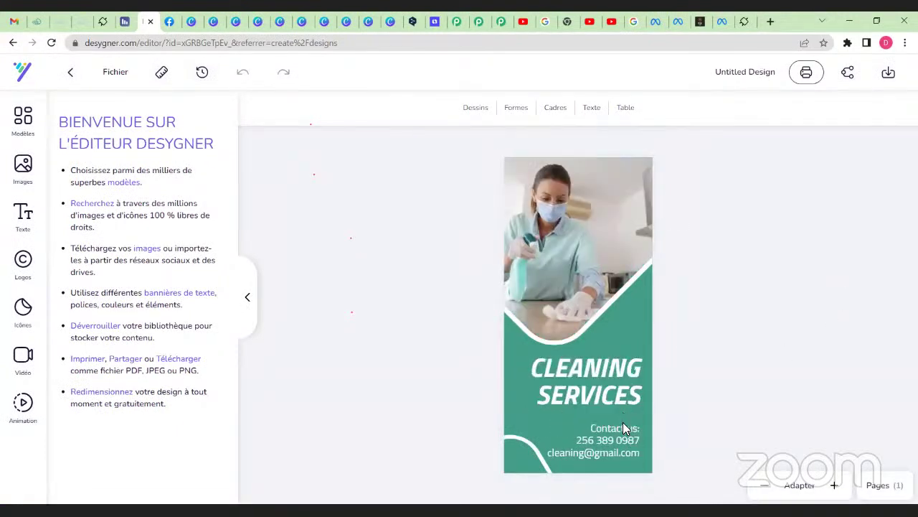
pyautogui.click(604, 391)
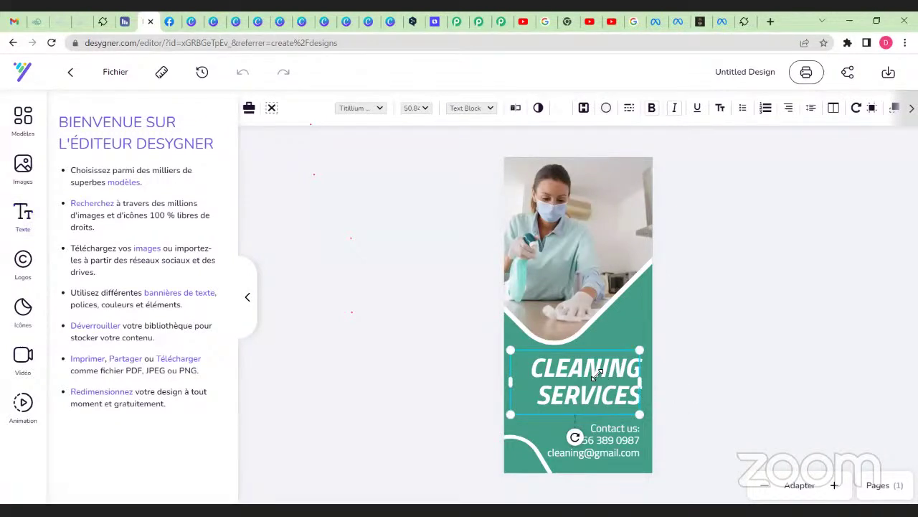
pyautogui.click(608, 440)
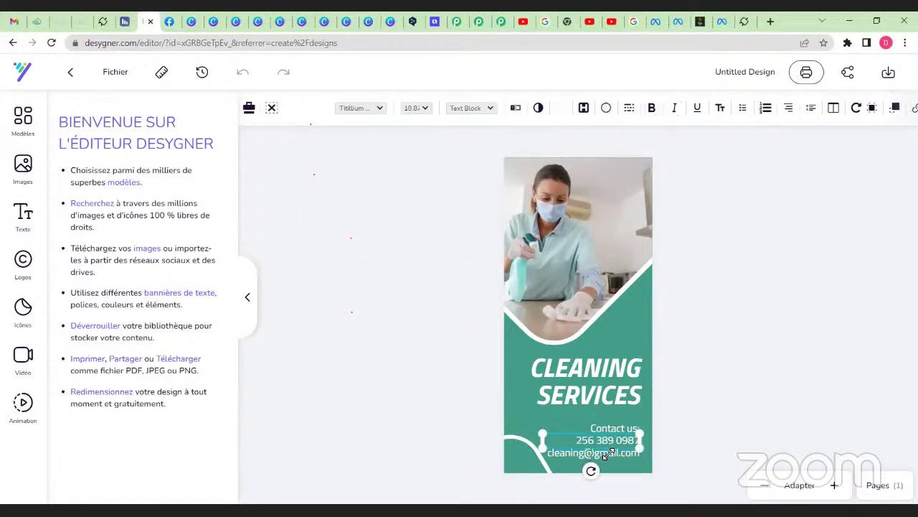
pyautogui.click(765, 366)
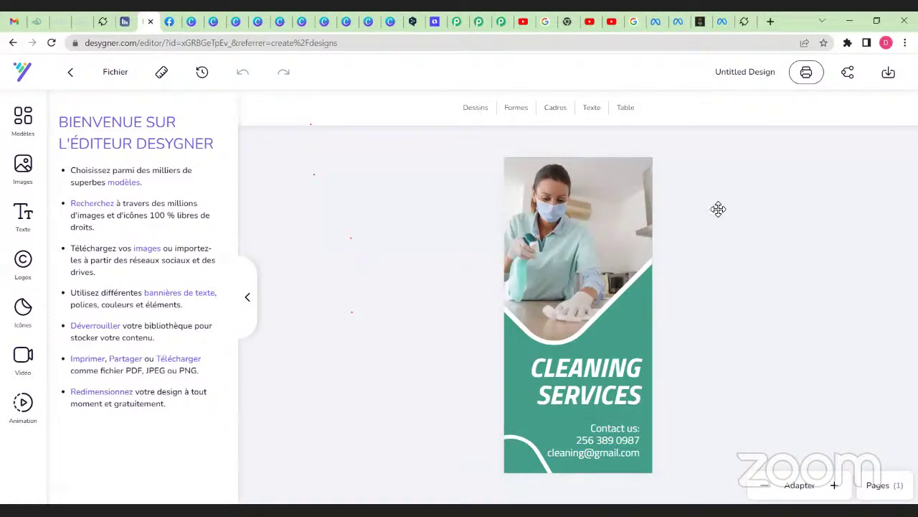
pyautogui.click(116, 76)
pyautogui.click(71, 73)
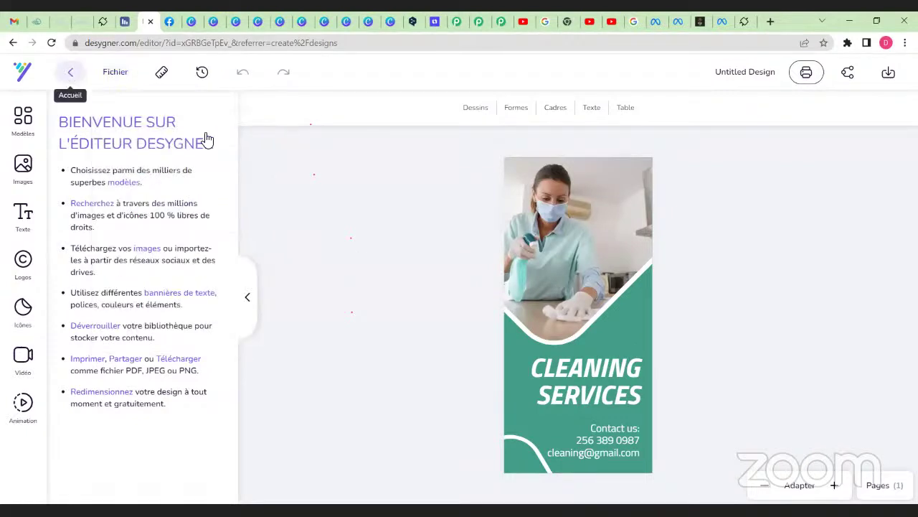
pyautogui.click(71, 73)
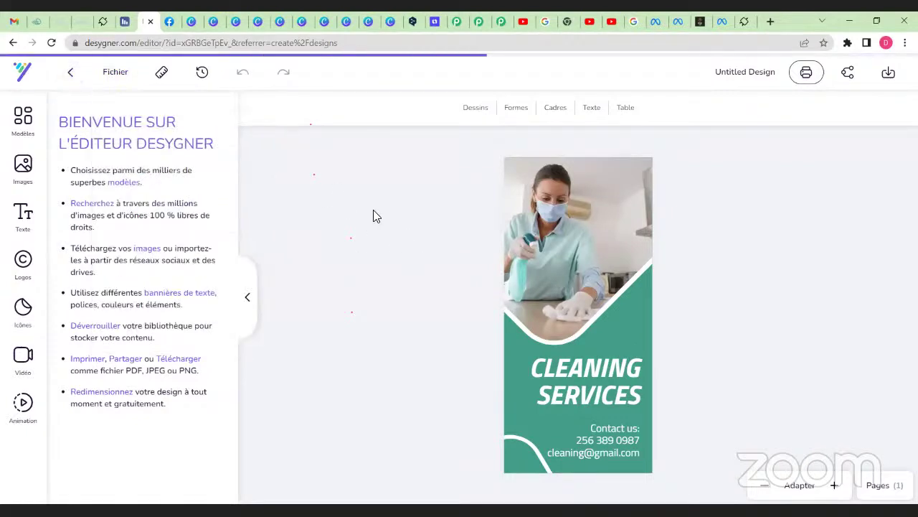
# Switch to Infogram and browse the infographic templates in its template library
pyautogui.click(125, 25)
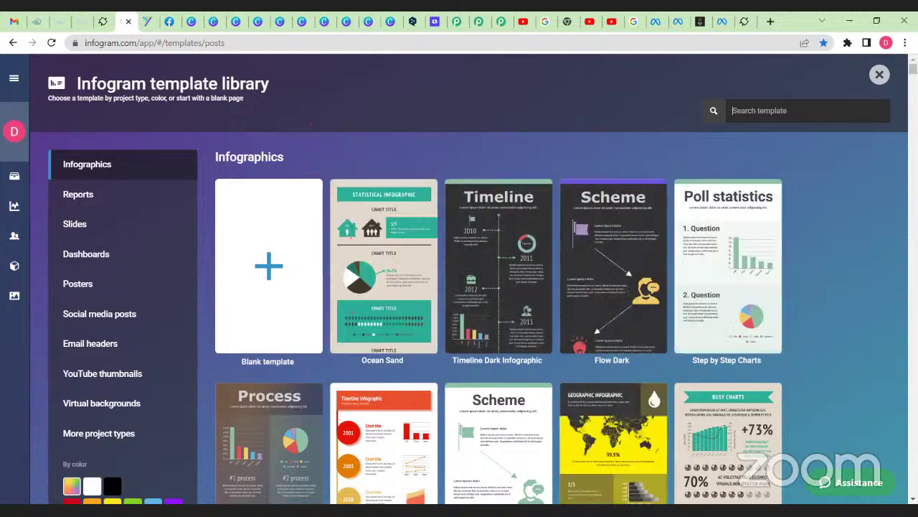
pyautogui.scroll(-9, 490, 287)
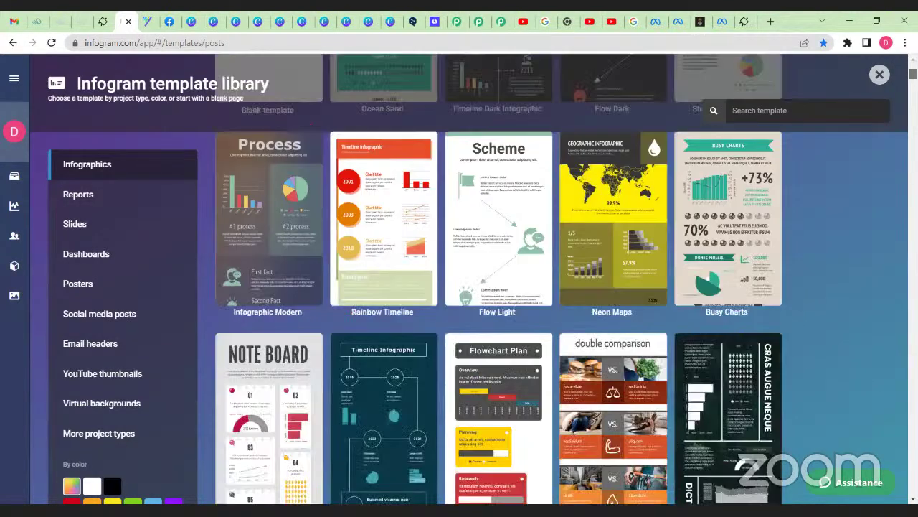
pyautogui.scroll(3, 490, 287)
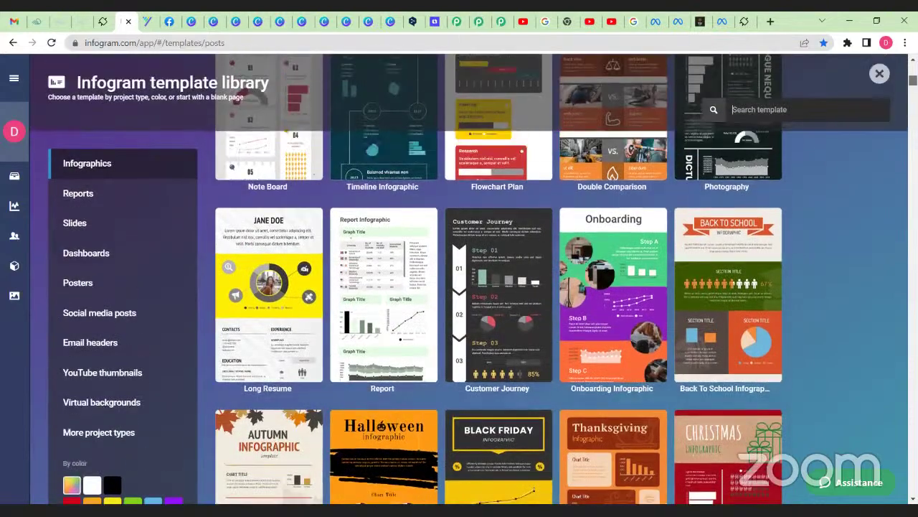
pyautogui.scroll(-3, 469, 279)
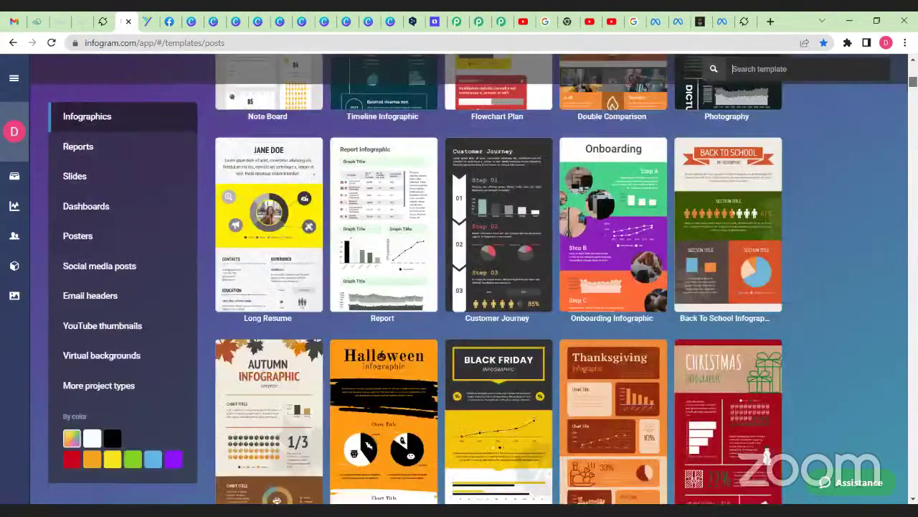
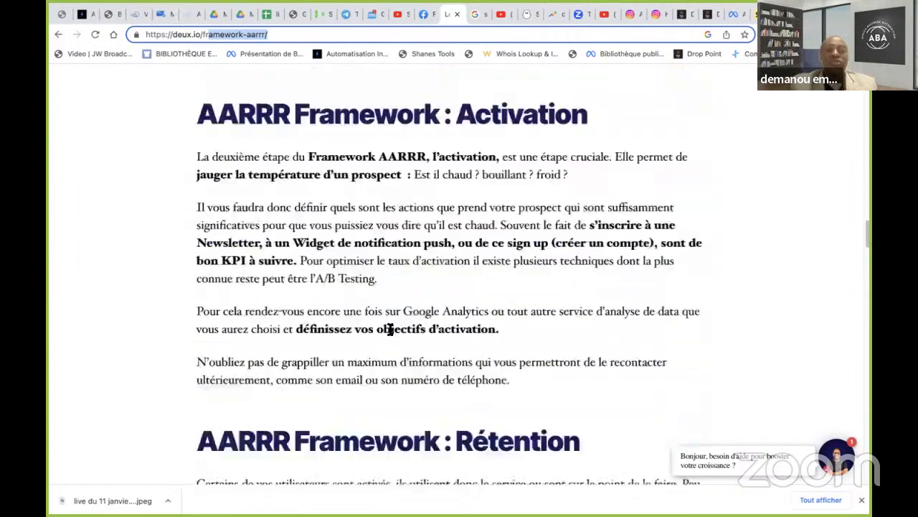
# Read through the Activation, Referral and Revenue sections of the AARRR Framework article on deux.io
pyautogui.scroll(-3, 390, 329)
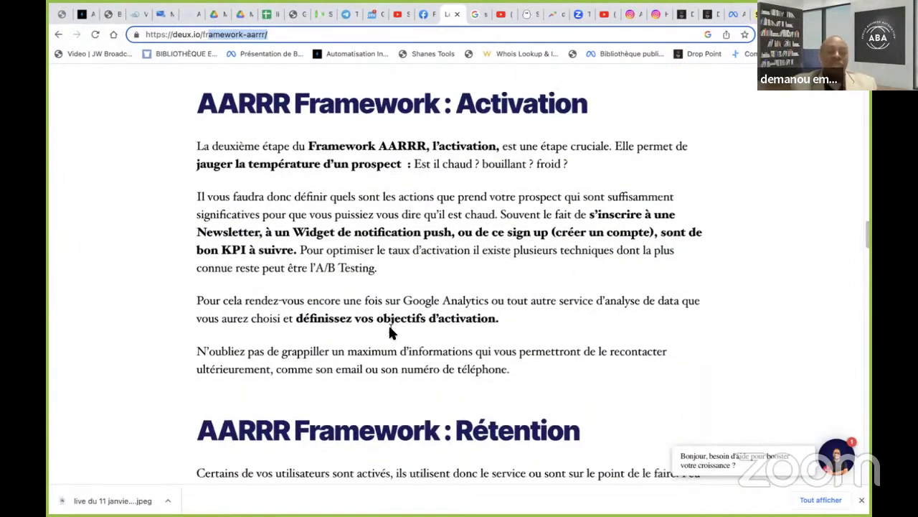
pyautogui.scroll(-8, 389, 329)
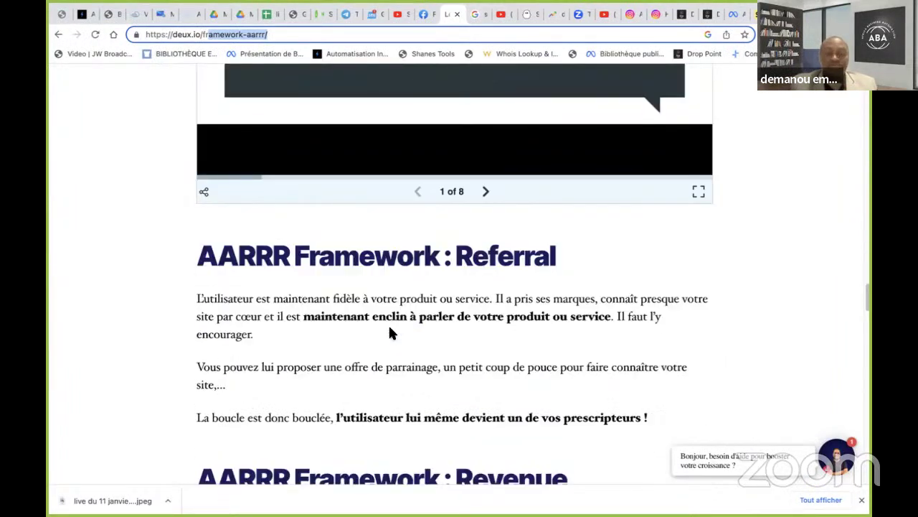
pyautogui.scroll(-5, 390, 329)
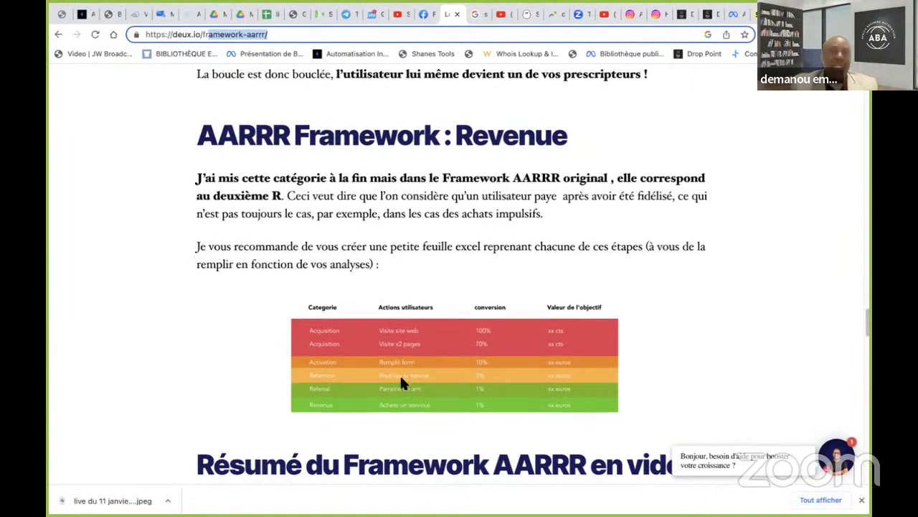
pyautogui.scroll(-1, 401, 381)
pyautogui.scroll(3, 434, 332)
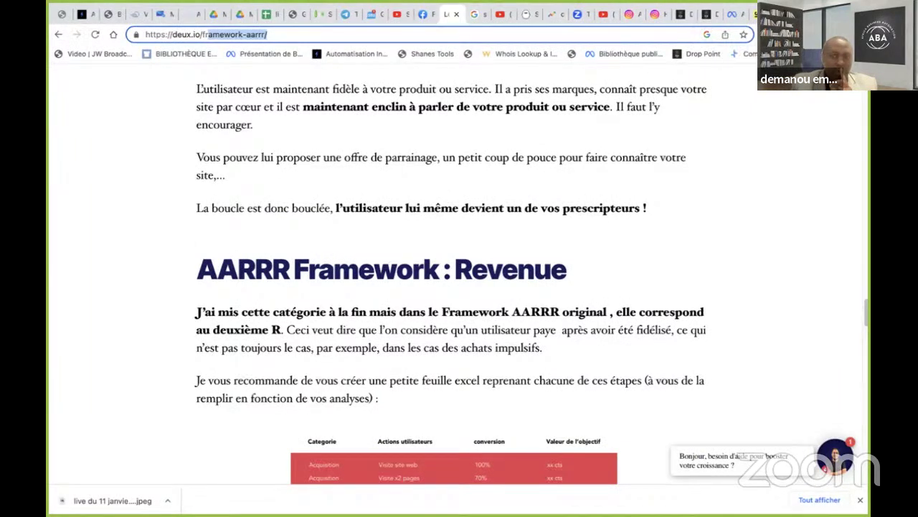
# View the professional logo creation service on ComeUp and the #marketingrelationnel hashtag page on Instagram
pyautogui.click(754, 14)
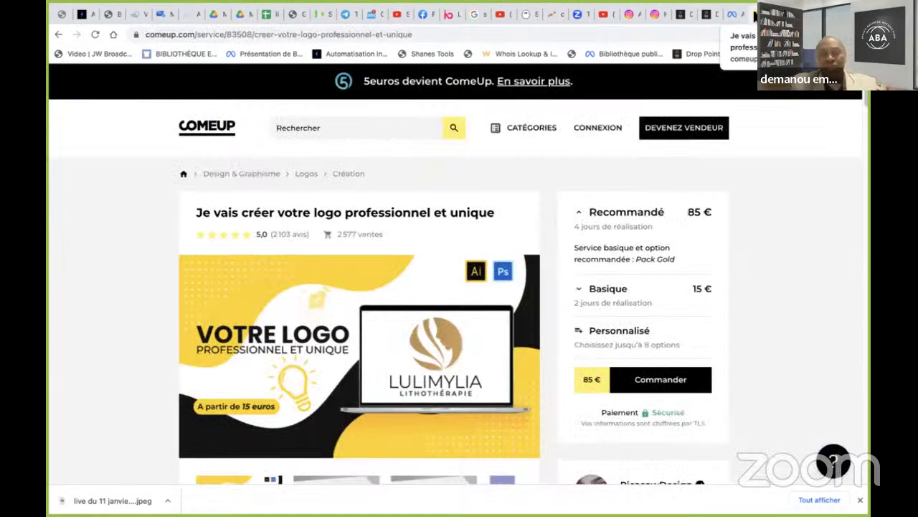
pyautogui.click(658, 17)
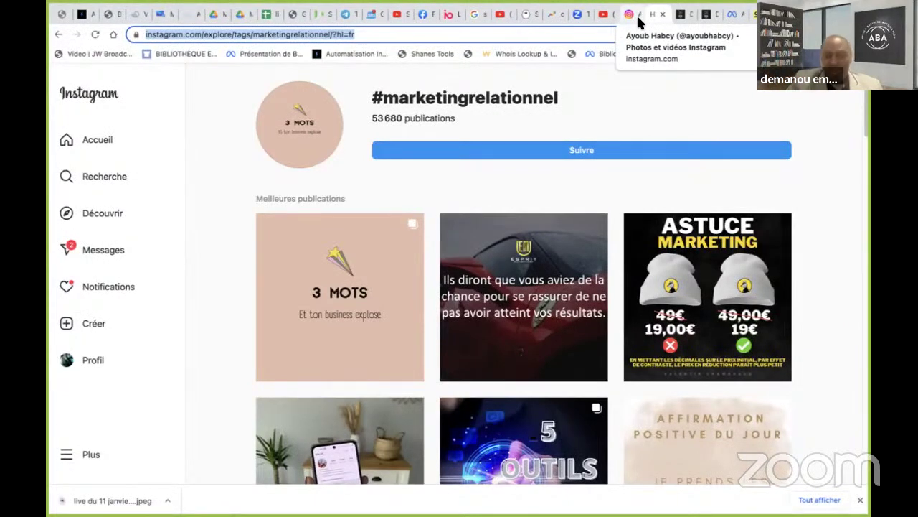
# Switch to PhantomBuster, start setting up the Instagram Follower Collector, connect it to the Instagram account and save the connection
pyautogui.click(528, 15)
pyautogui.scroll(10, 428, 112)
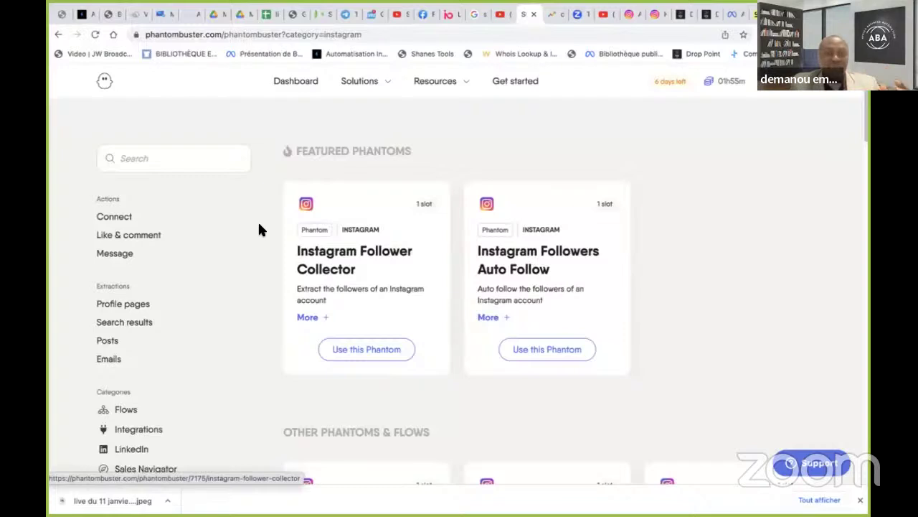
pyautogui.scroll(-1, 266, 238)
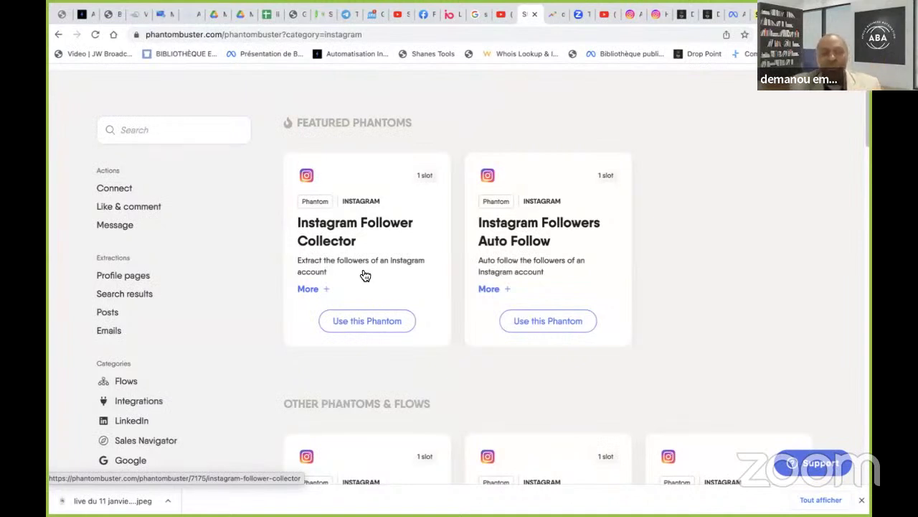
pyautogui.click(374, 315)
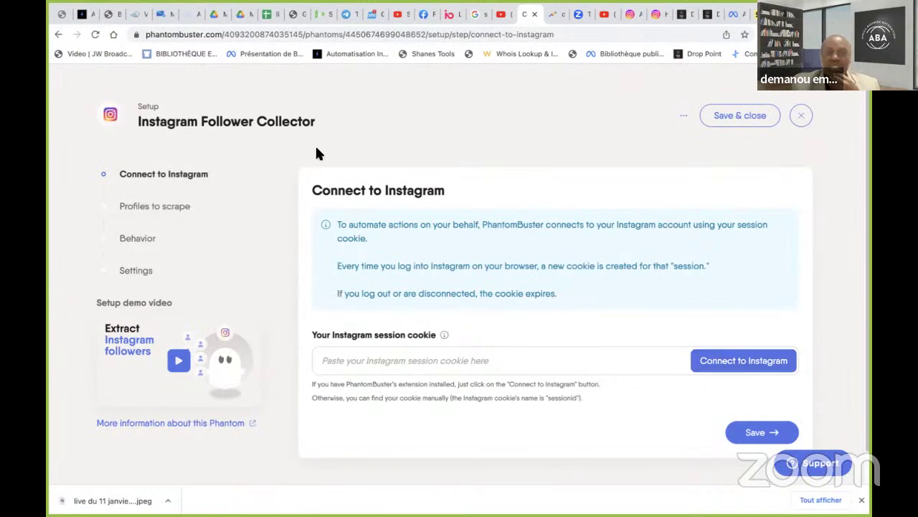
pyautogui.click(726, 364)
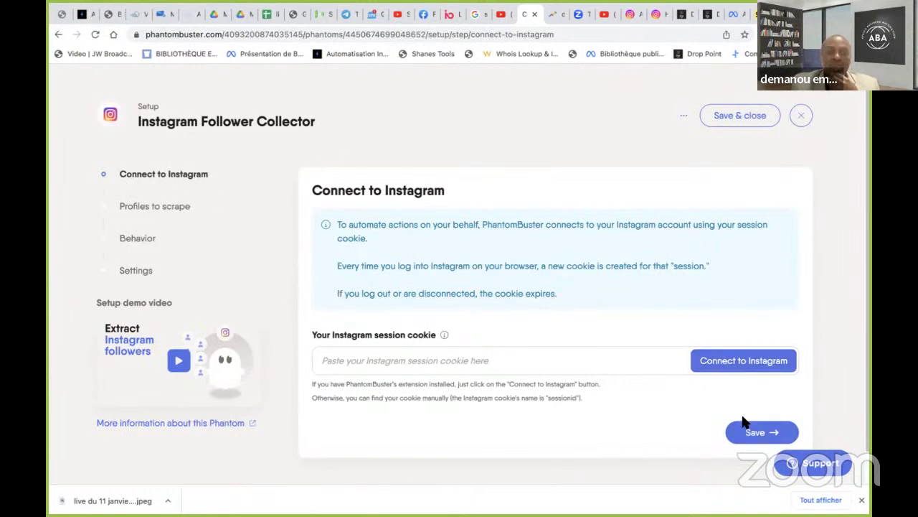
pyautogui.click(747, 432)
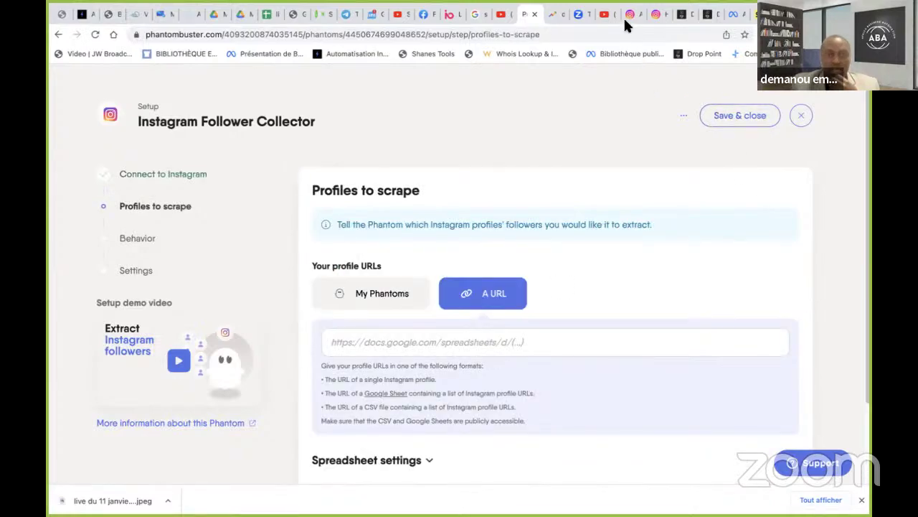
# Enter the URL of the entrepreneur's Instagram profile from the other tab as the profile to scrape, and save
pyautogui.click(623, 17)
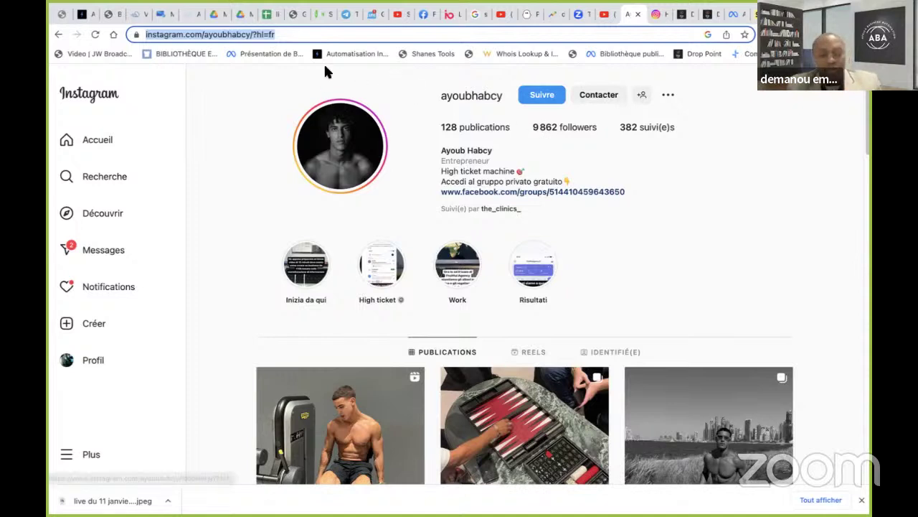
pyautogui.click(526, 14)
pyautogui.click(455, 343)
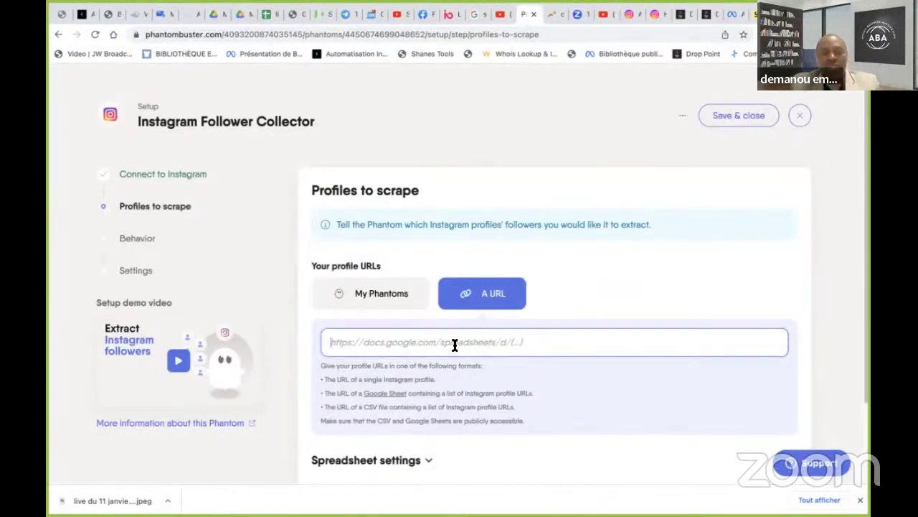
pyautogui.write('https://www.instagram.com/ayoubhabcy/?hl=fr')
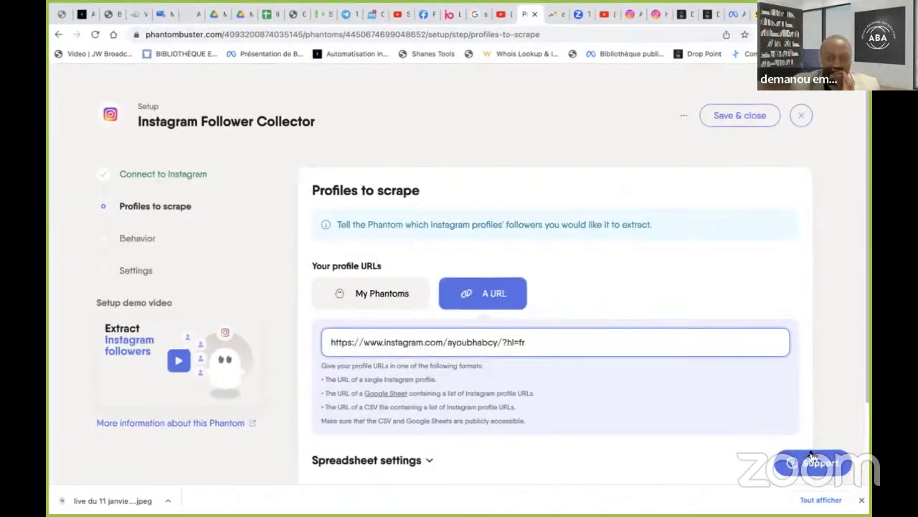
pyautogui.scroll(-1, 750, 402)
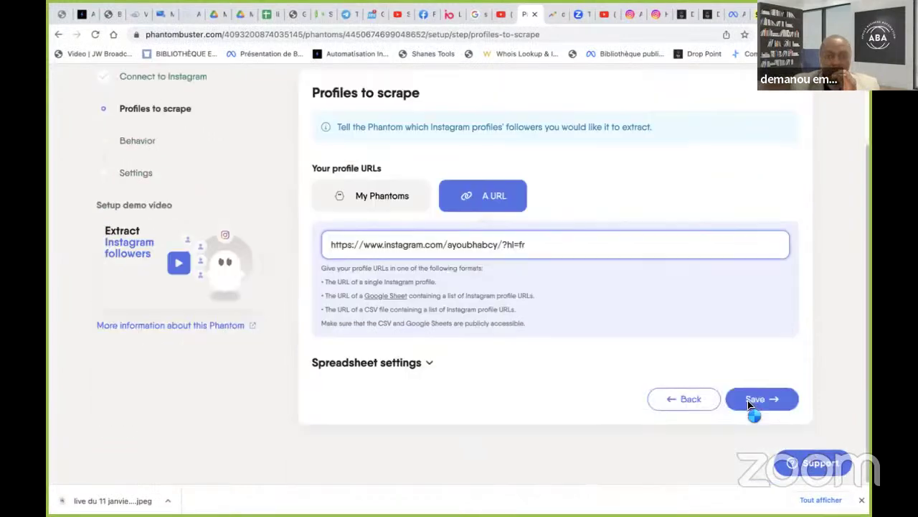
pyautogui.click(750, 402)
# Set the number of followers to extract per profile to 50 in the Behavior settings
pyautogui.scroll(-2, 371, 248)
pyautogui.click(342, 185)
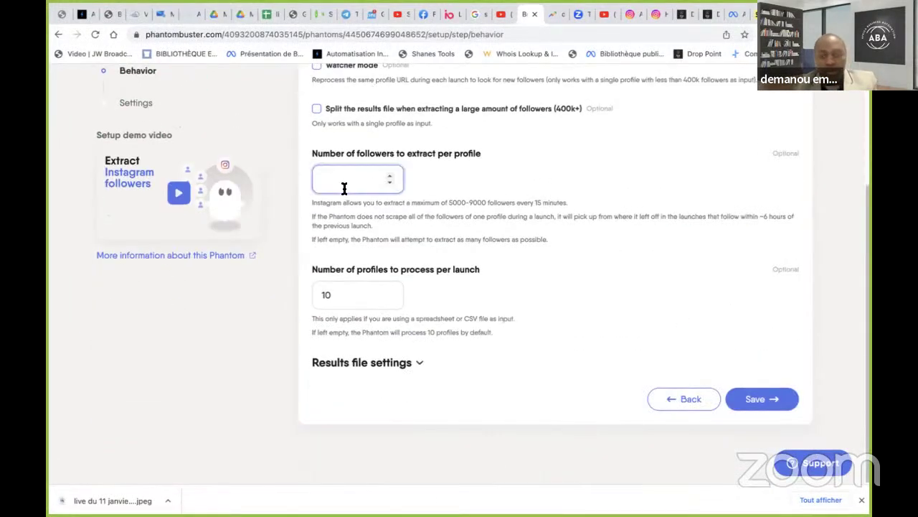
pyautogui.write('50')
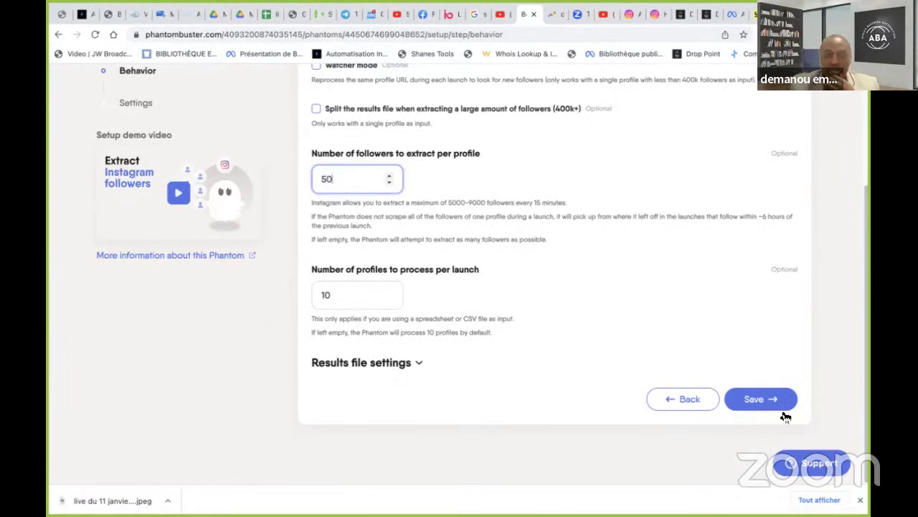
# Save the behavior settings, keep the manual launch with no notifications, save the setup and launch the Instagram Follower Collector
pyautogui.click(728, 395)
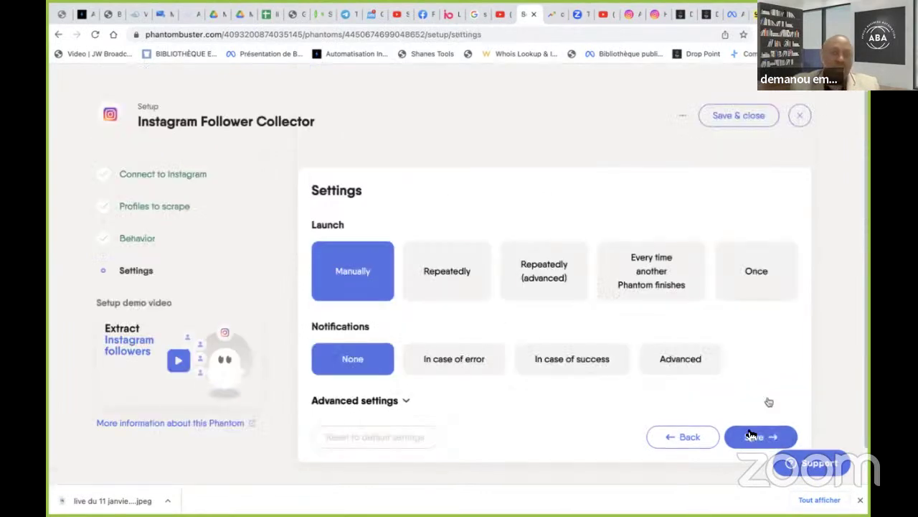
pyautogui.click(754, 435)
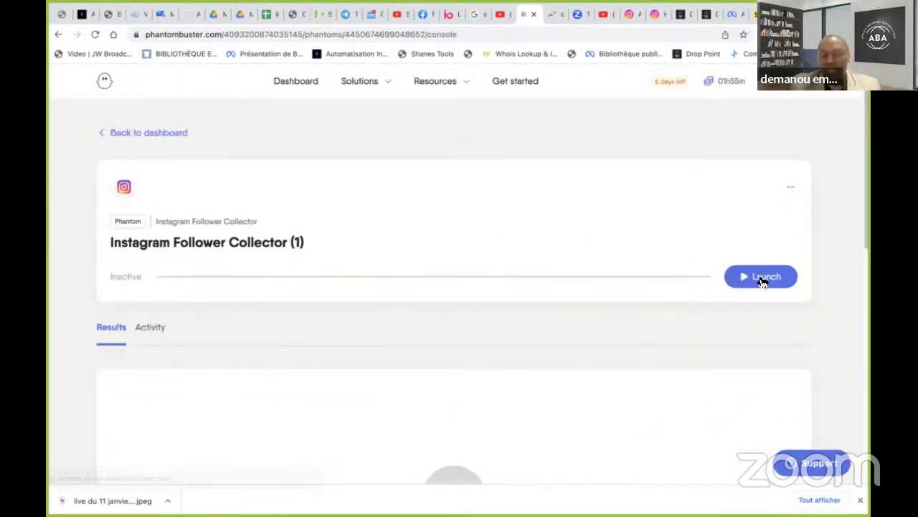
pyautogui.click(760, 279)
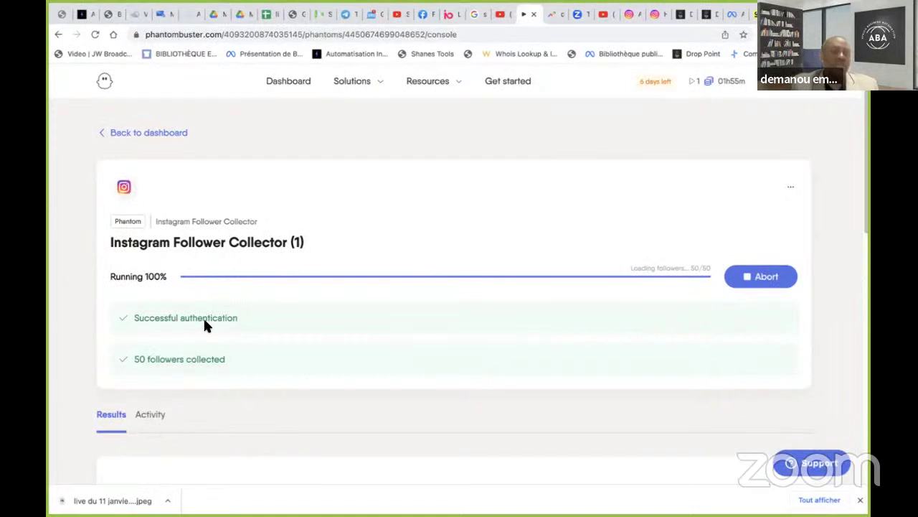
# Examine the collected followers in the results table, including the profile URL, username, full name, image URL, ID and privacy columns
pyautogui.scroll(-3, 201, 315)
pyautogui.scroll(-2, 172, 280)
pyautogui.scroll(4, 151, 233)
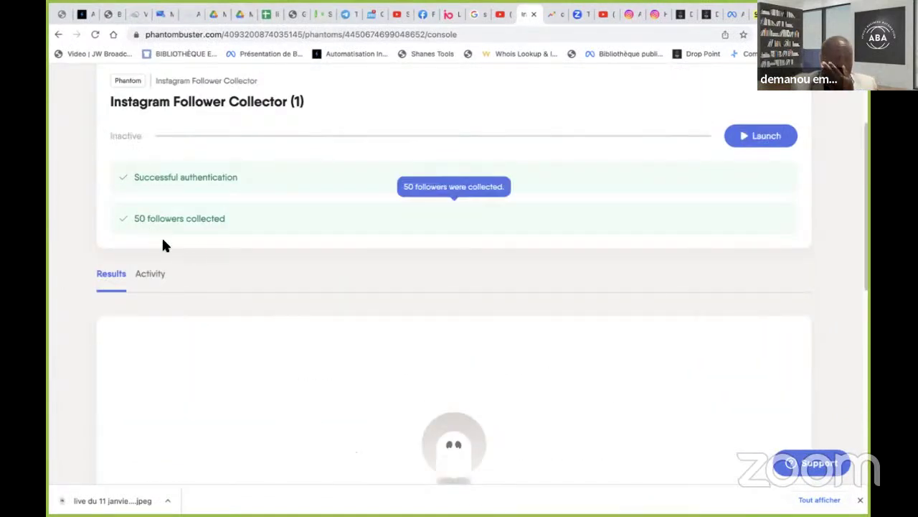
pyautogui.scroll(-5, 418, 256)
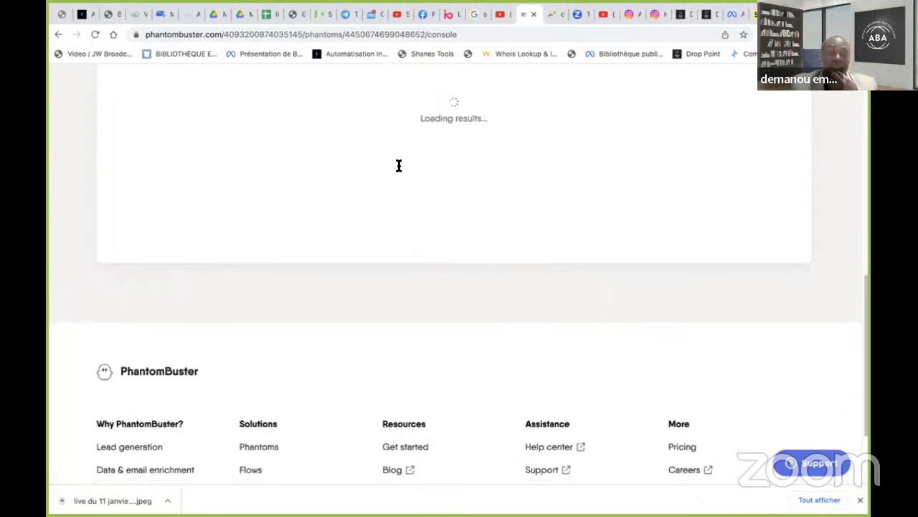
pyautogui.scroll(3, 439, 224)
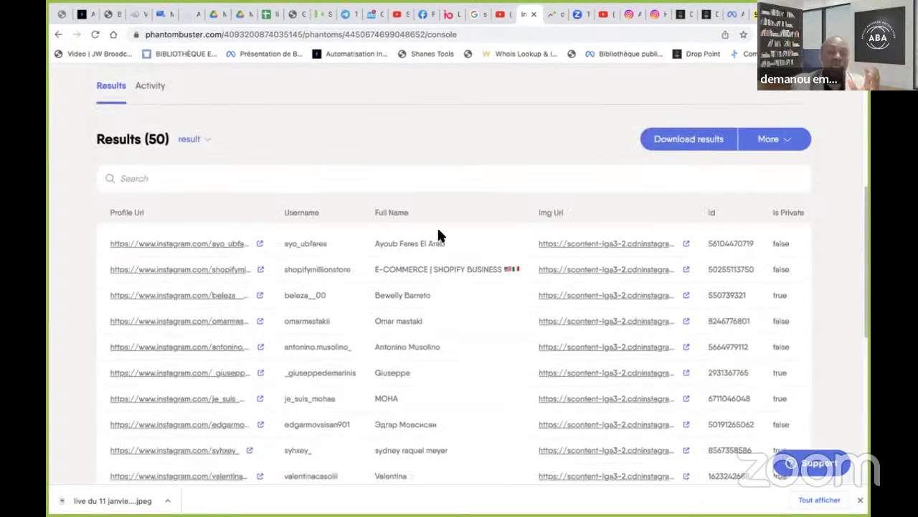
pyautogui.scroll(-2, 439, 235)
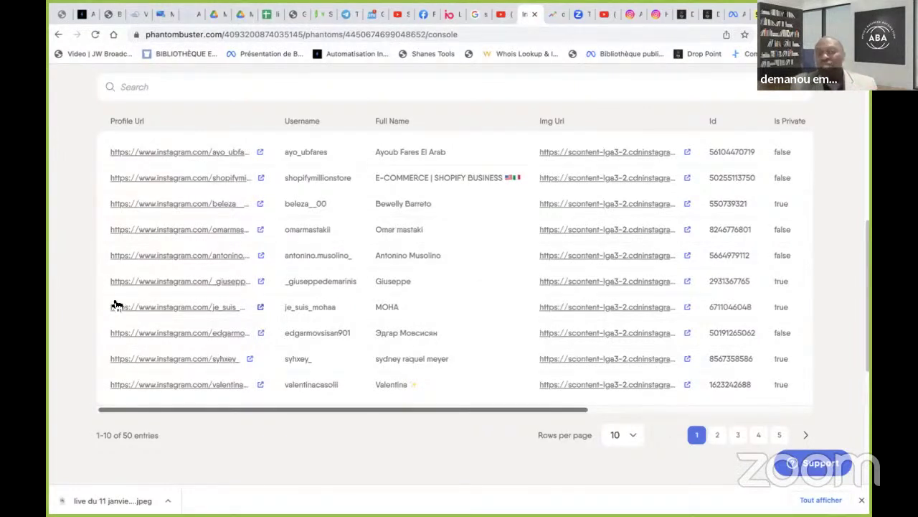
pyautogui.scroll(3, 112, 301)
pyautogui.scroll(-5, 104, 301)
pyautogui.scroll(4, 101, 303)
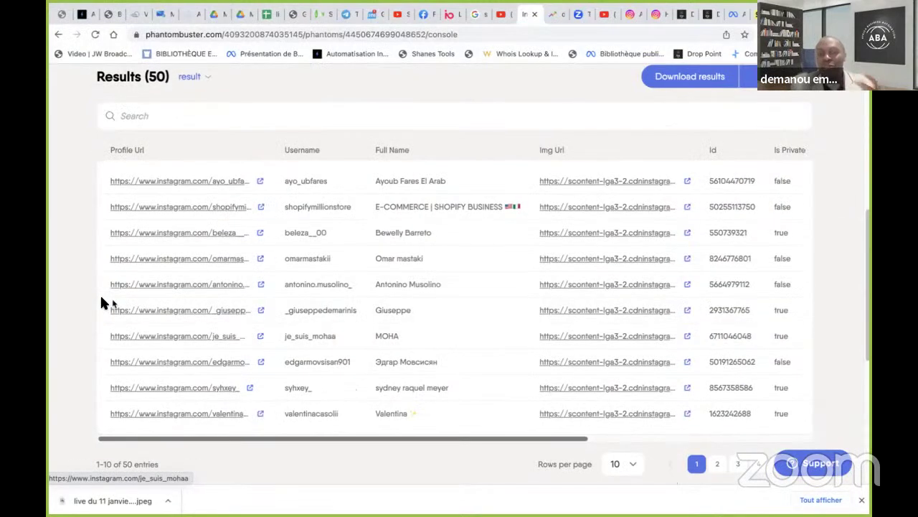
pyautogui.scroll(1, 101, 303)
pyautogui.scroll(1, 101, 303)
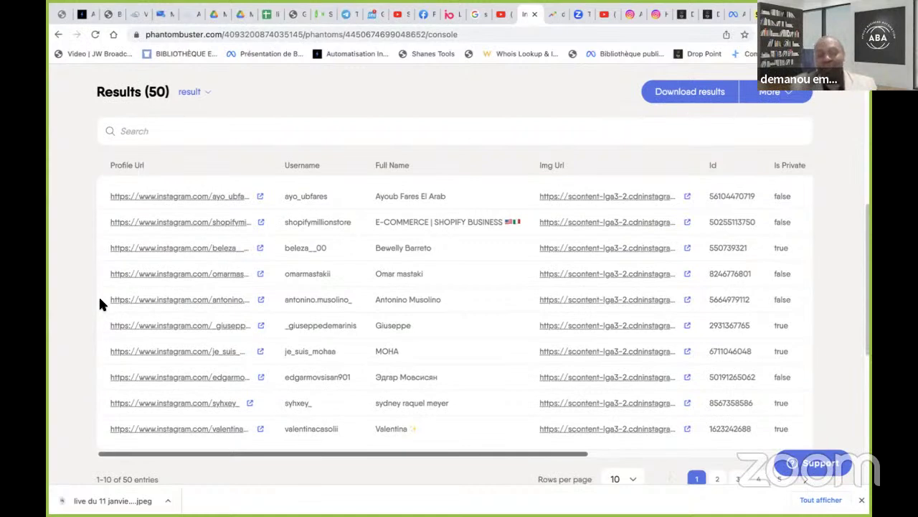
pyautogui.scroll(-1, 402, 387)
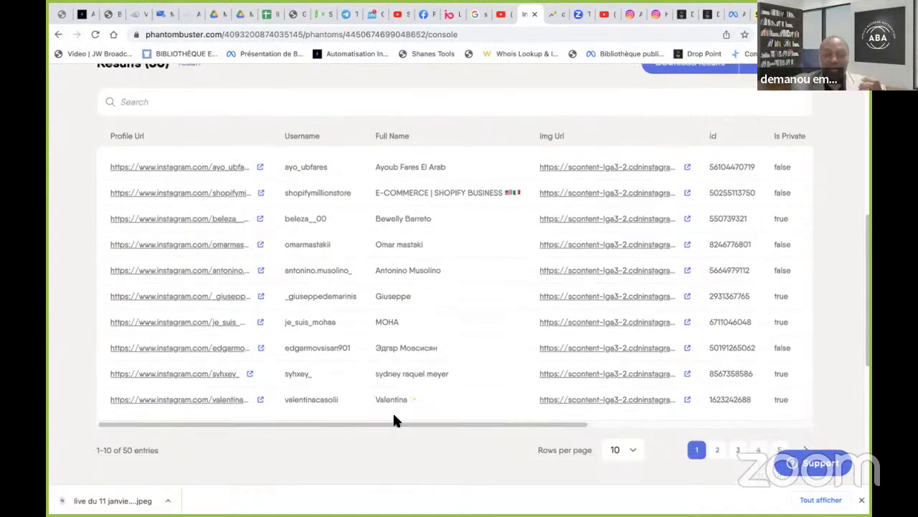
pyautogui.hscroll(3, 424, 424)
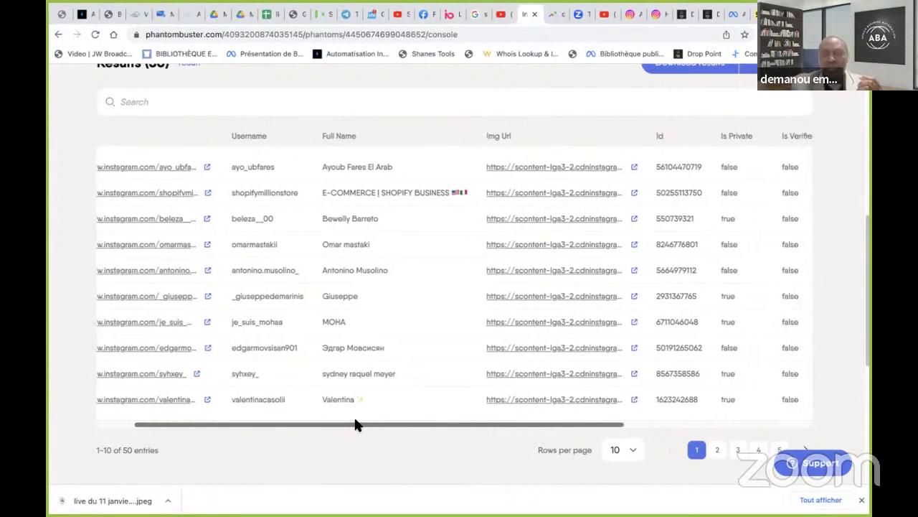
pyautogui.hscroll(-3, 436, 306)
pyautogui.scroll(3, 433, 304)
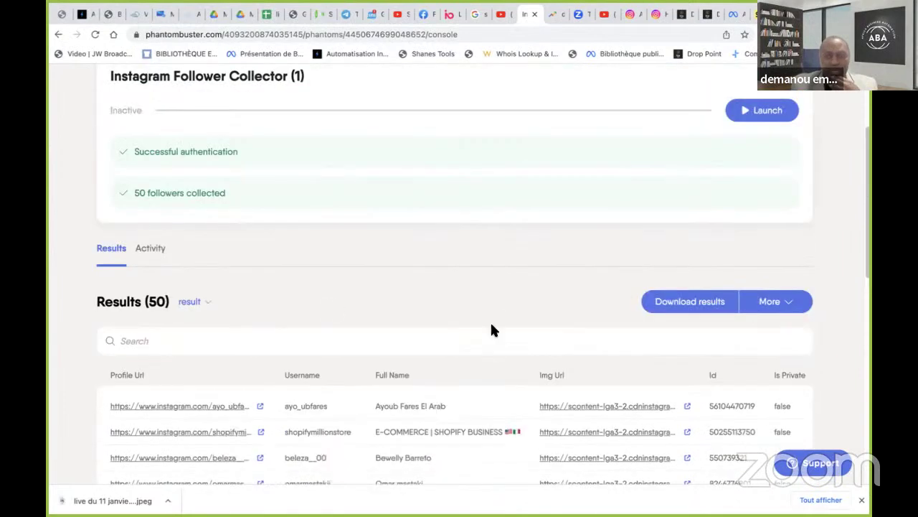
# Copy the link to the result.csv file and create a blank Google Sheets spreadsheet in a new browser tab
pyautogui.click(762, 309)
pyautogui.click(761, 360)
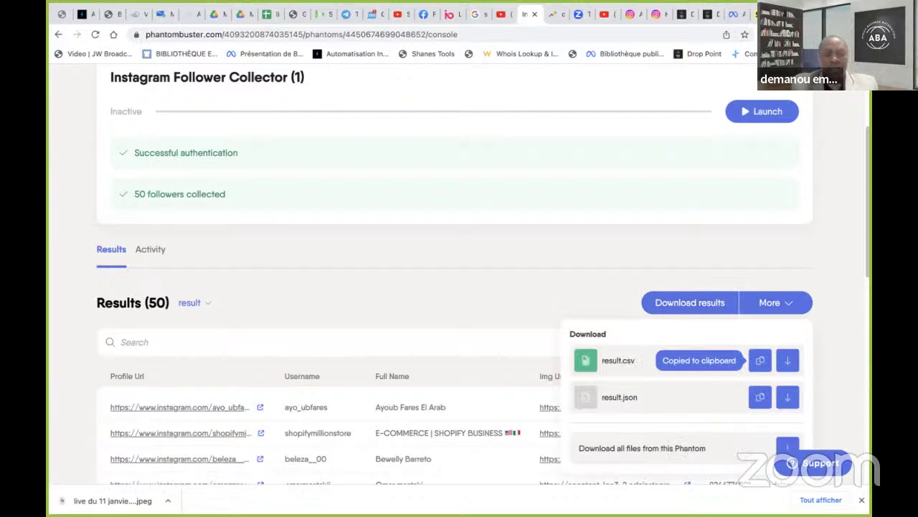
pyautogui.hotkey('ctrl', 't')
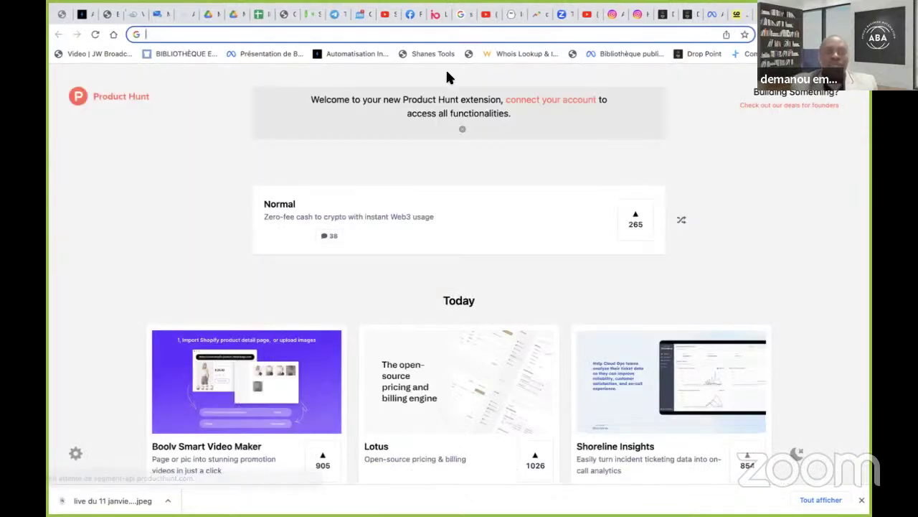
pyautogui.write('sh')
pyautogui.press('Return')
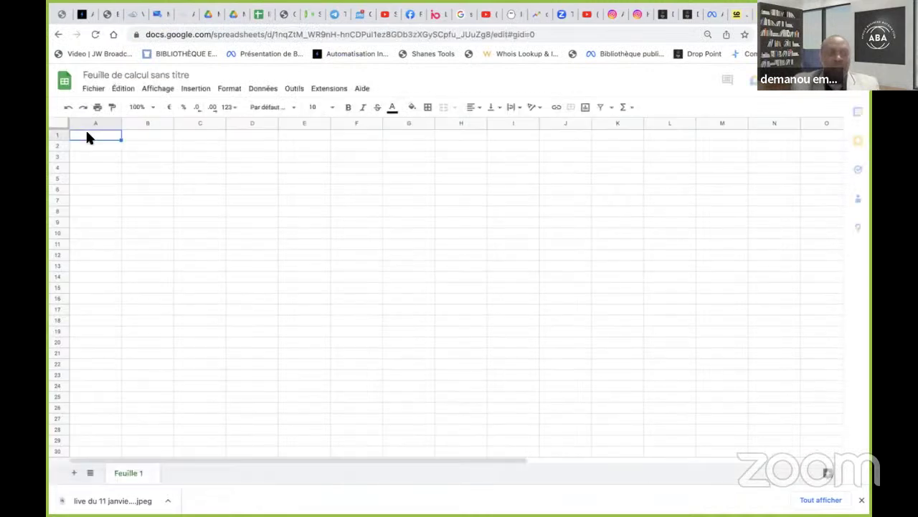
# Enter an IMPORTDATA formula in cell A1 with the copied result.csv link in quotation marks and check the imported follower rows
pyautogui.doubleClick(87, 134)
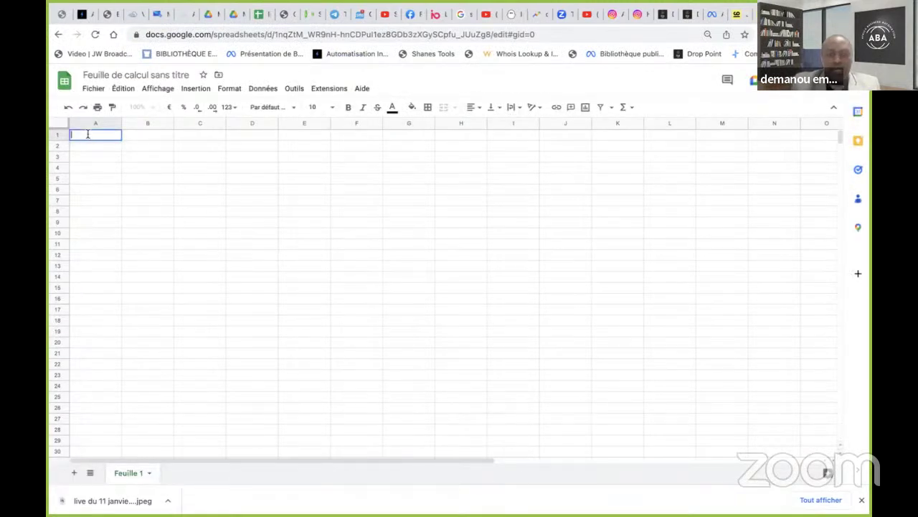
pyautogui.write('=impo')
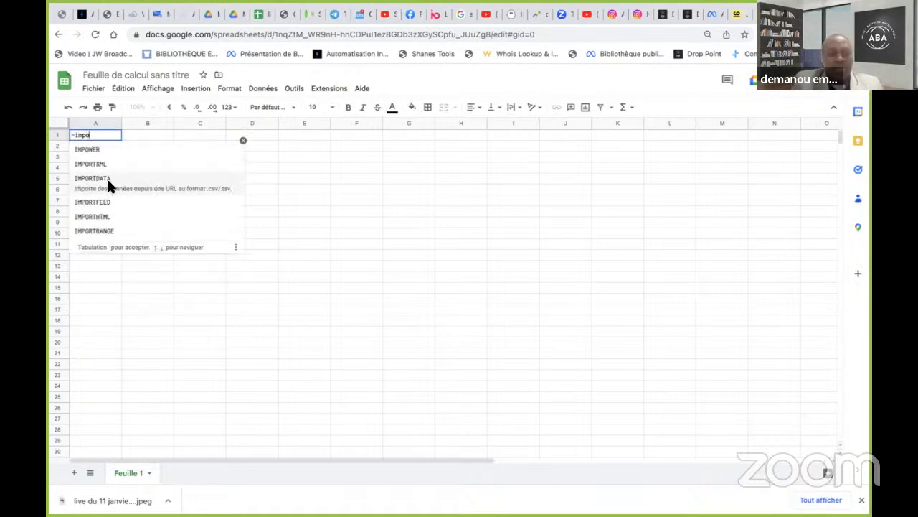
pyautogui.click(107, 178)
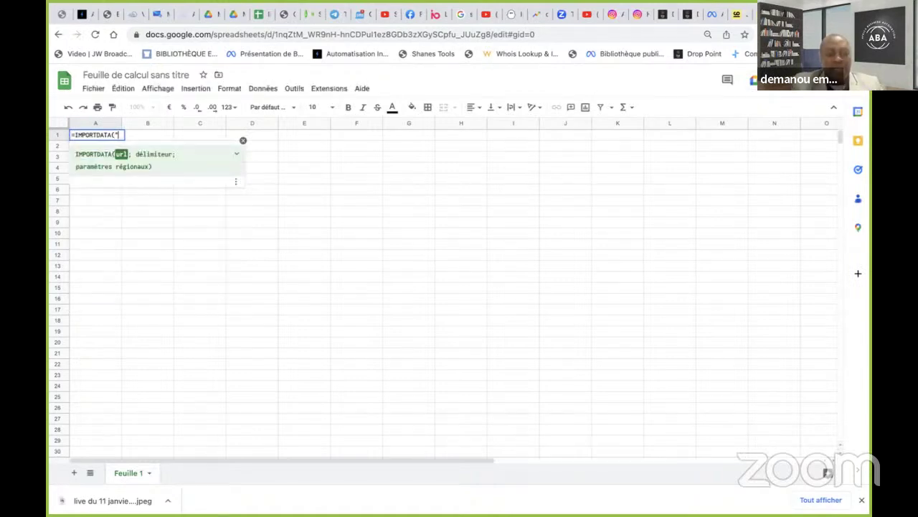
pyautogui.write('"')
pyautogui.hotkey('ctrl', 'v')
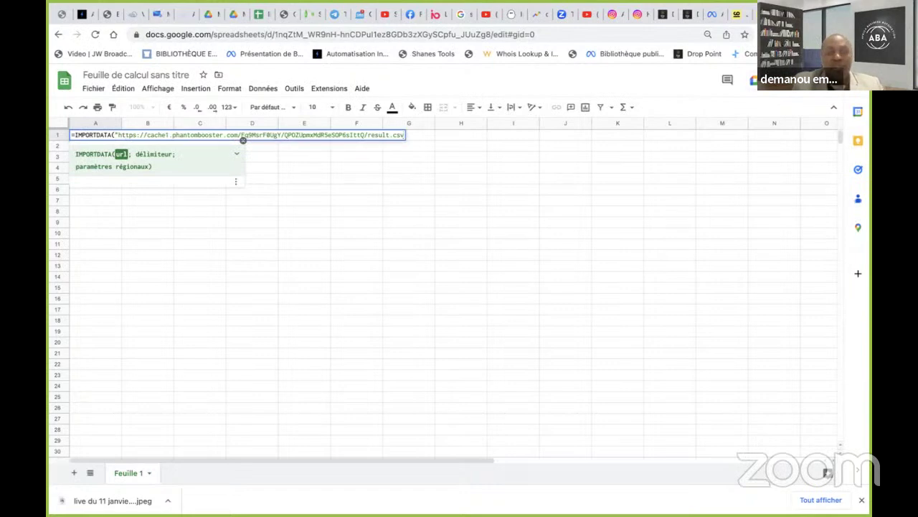
pyautogui.write('")')
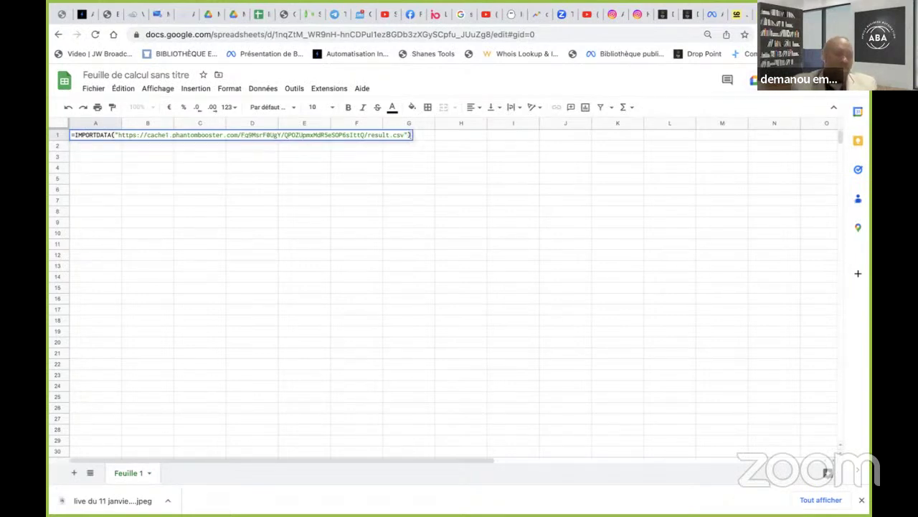
pyautogui.press('Return')
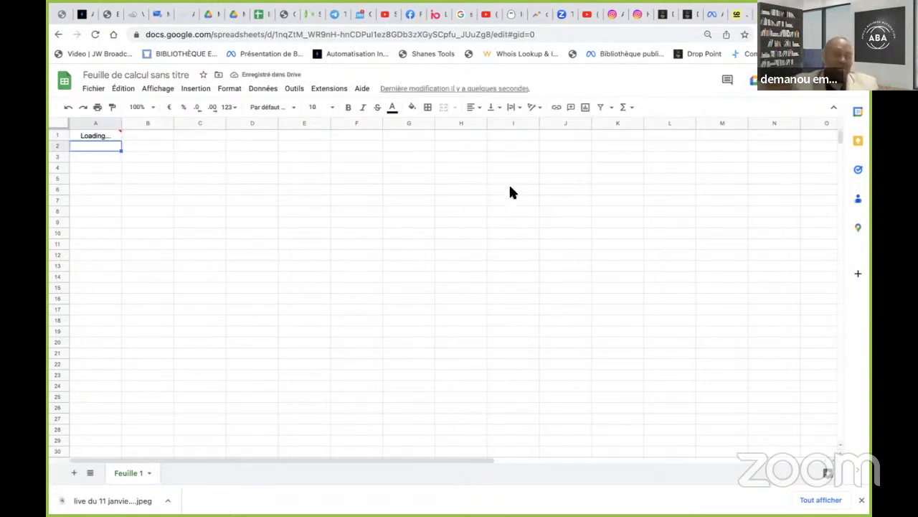
pyautogui.scroll(-5, 466, 185)
pyautogui.scroll(5, 466, 185)
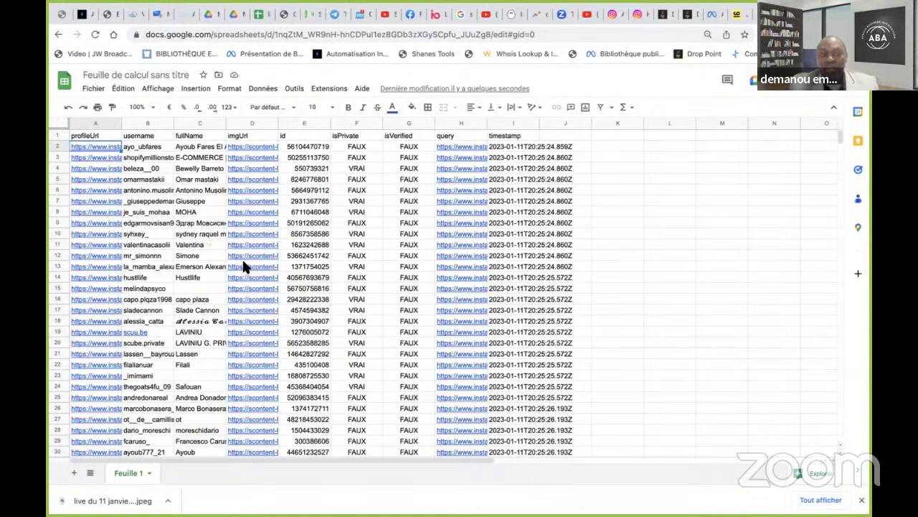
pyautogui.moveTo(241, 266)
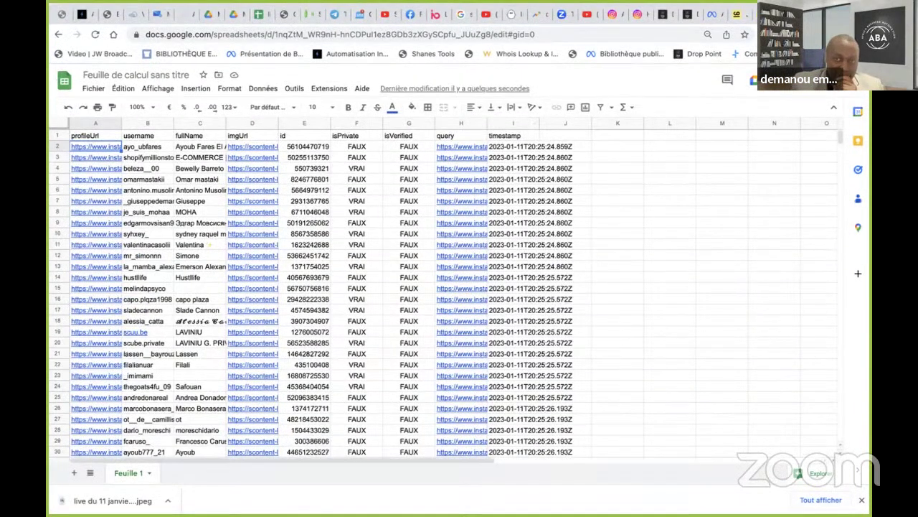
pyautogui.moveTo(772, 505)
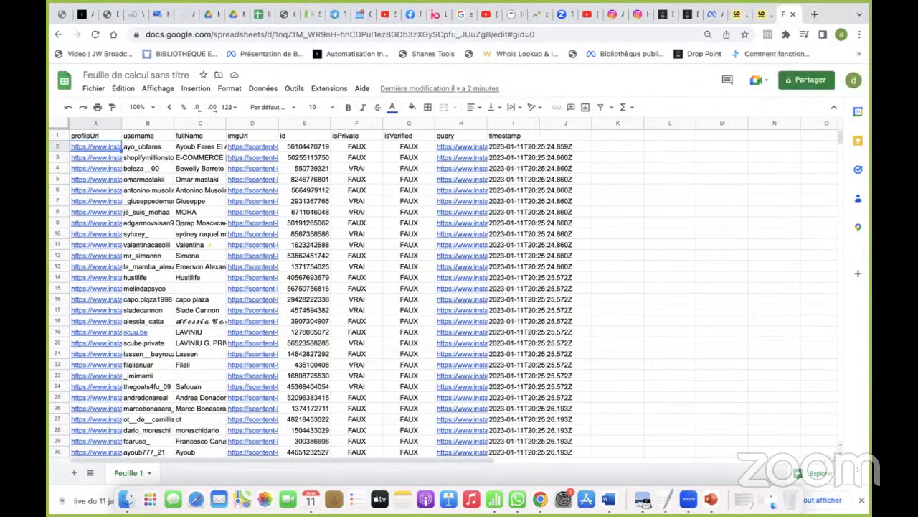